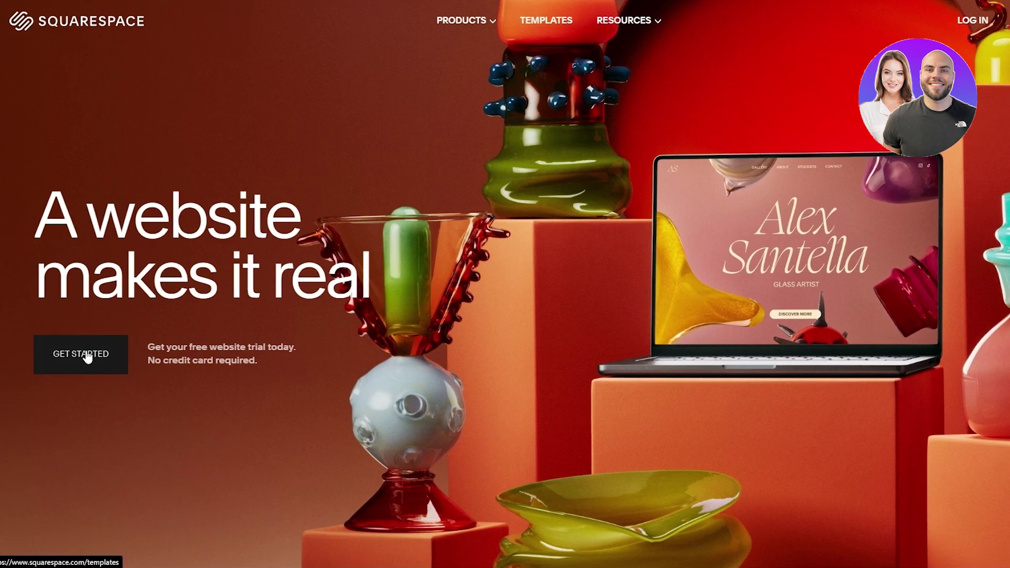
- Start a new website and choose Apparel as its topic
left_click(86, 354)
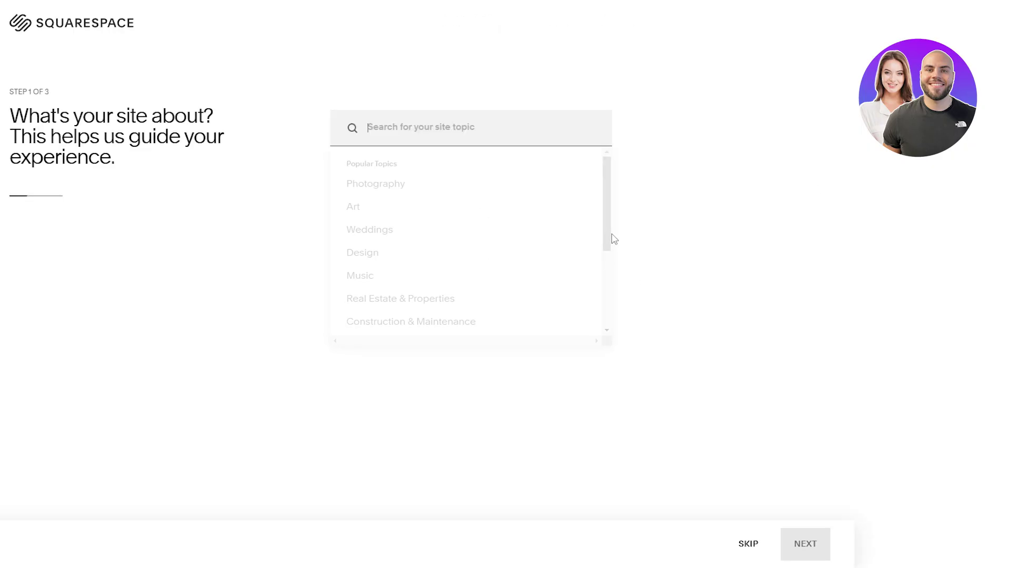
scroll(579, 243, "down", 1)
scroll(577, 241, "down", 2)
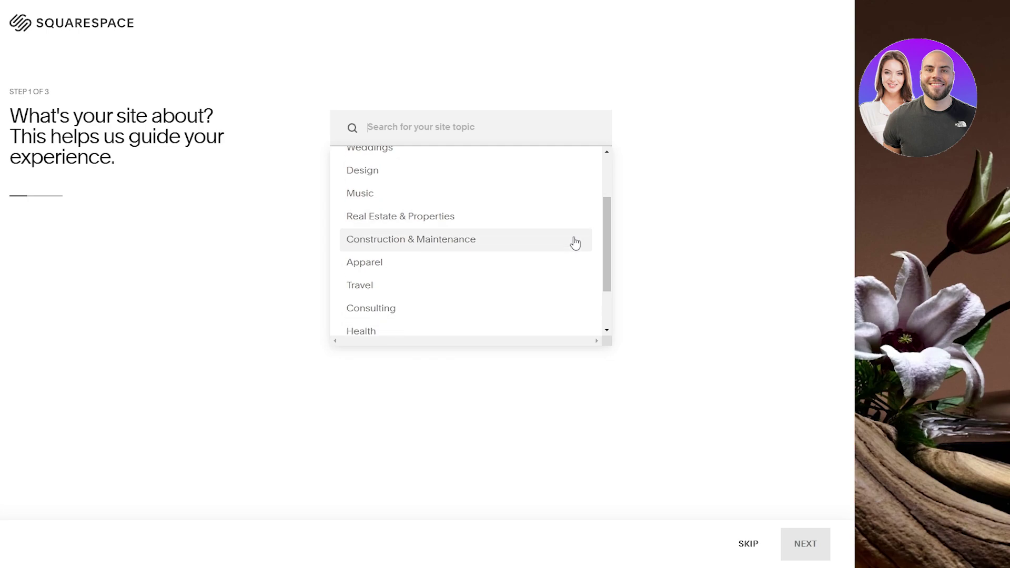
scroll(558, 294, "up", 3)
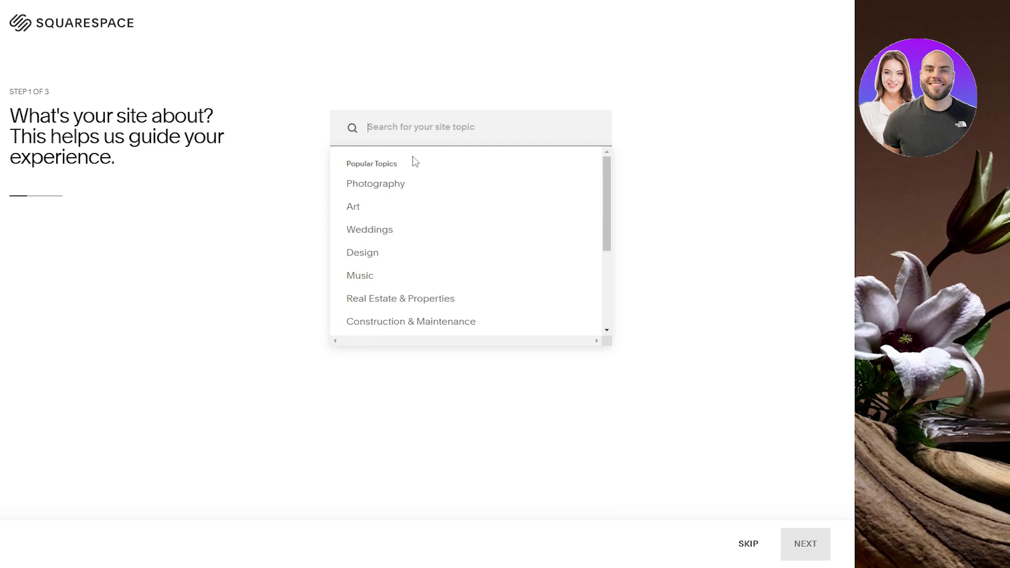
scroll(413, 296, "down", 1)
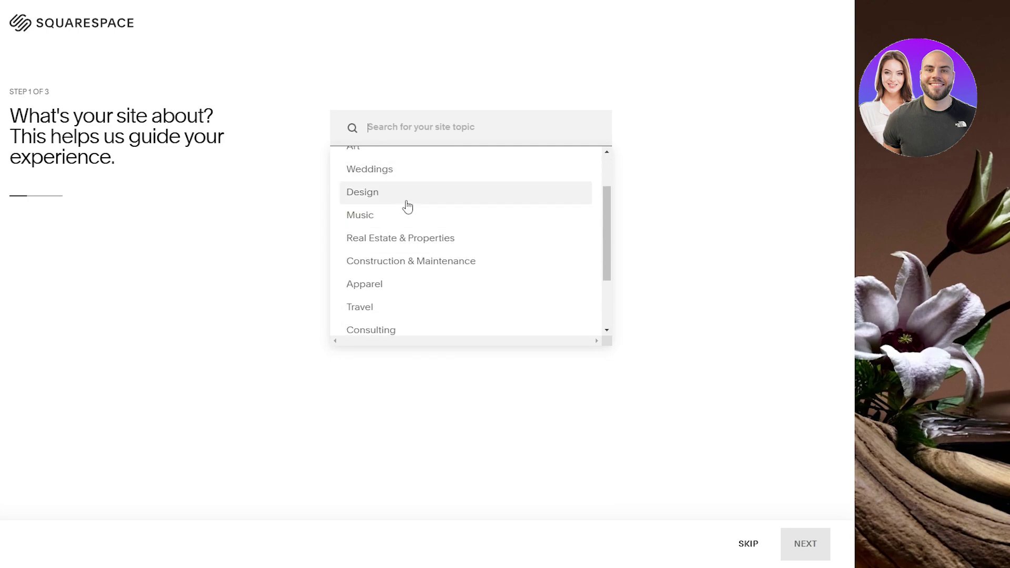
scroll(429, 284, "down", 1)
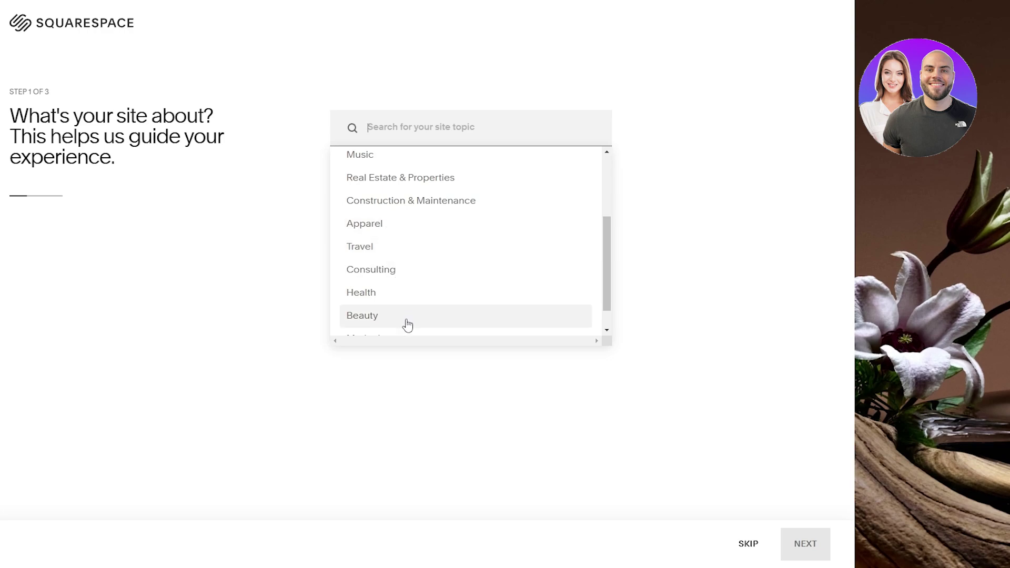
scroll(402, 321, "down", 1)
scroll(400, 288, "up", 1)
scroll(396, 289, "up", 2)
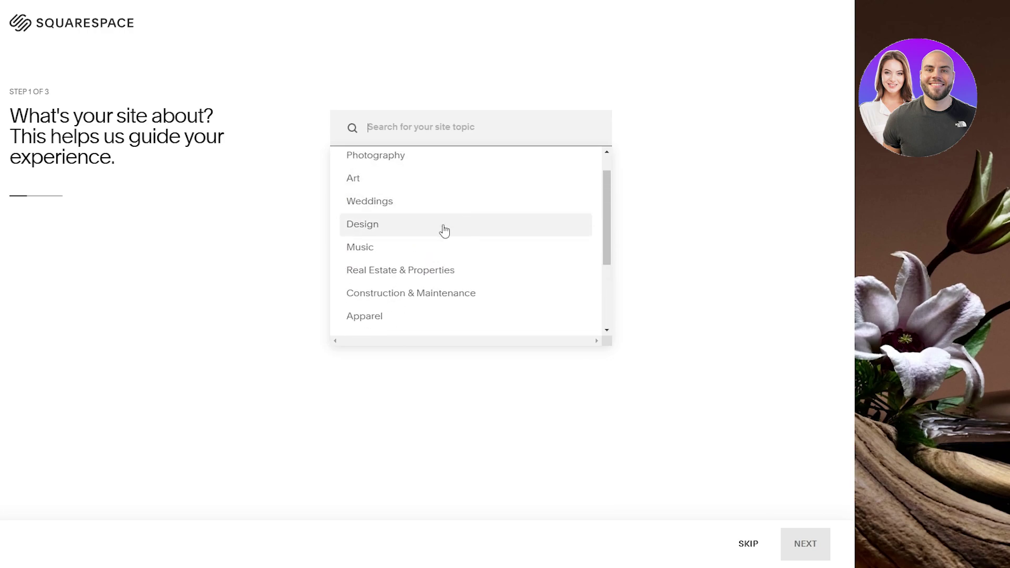
scroll(494, 242, "down", 2)
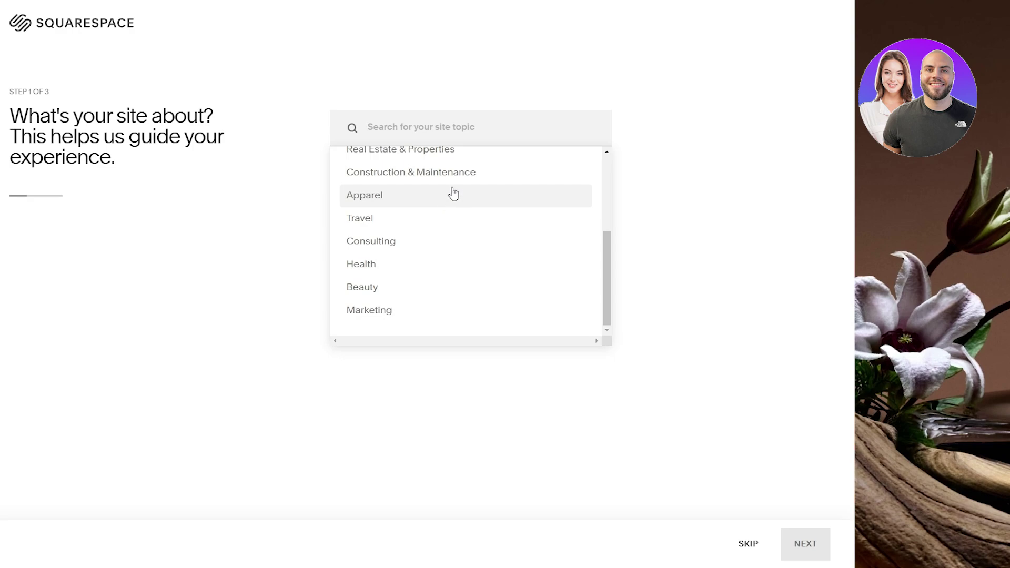
left_click(384, 196)
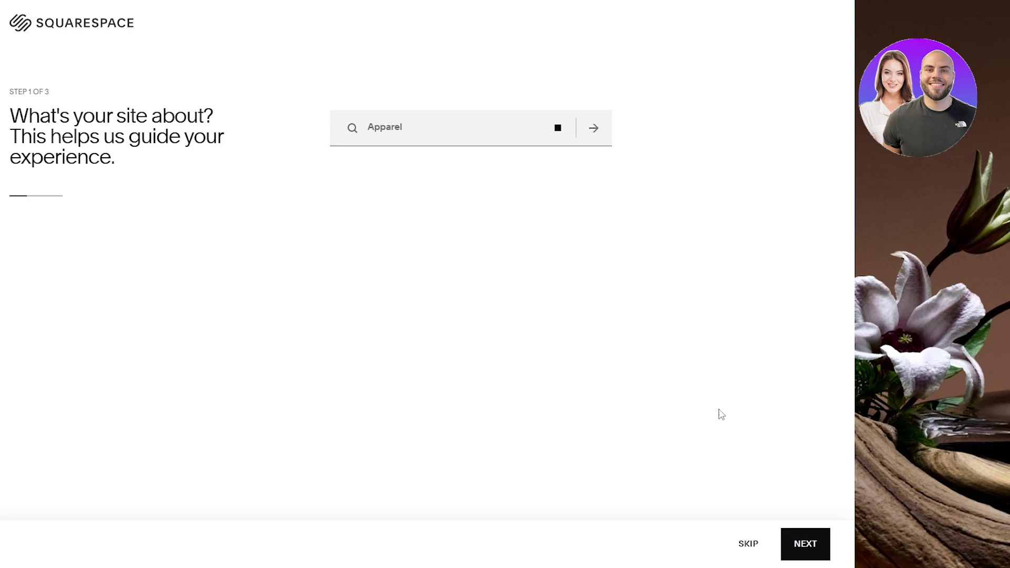
left_click(810, 558)
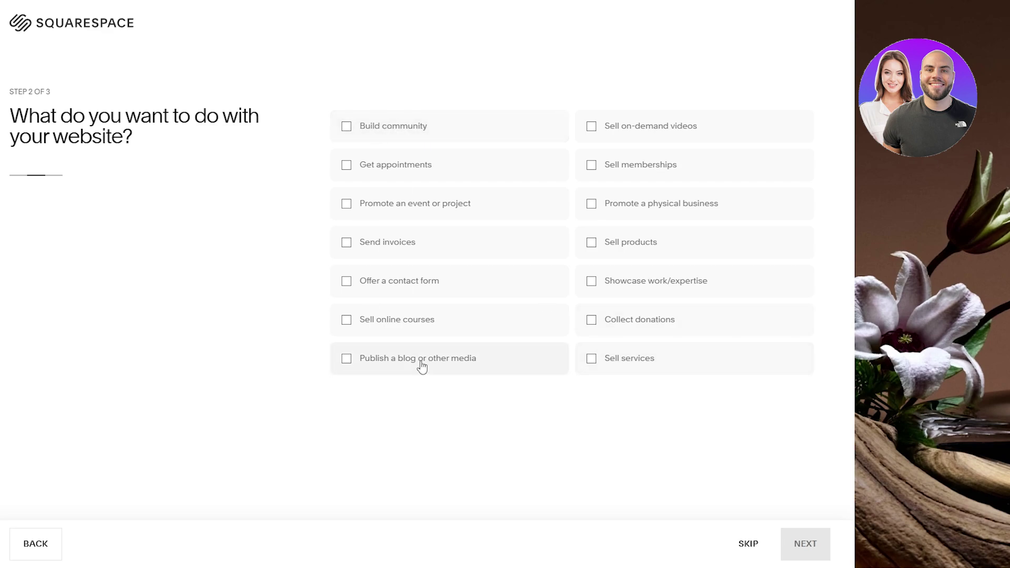
- Select Sell products as the only site goal and continue to the last setup step
left_click(403, 330)
left_click(399, 327)
left_click(638, 250)
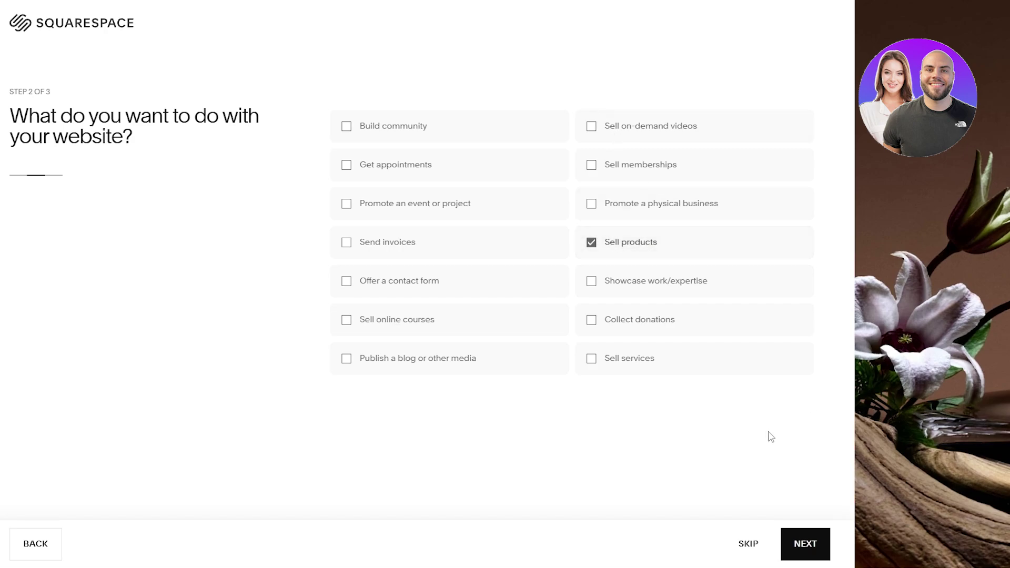
left_click(794, 547)
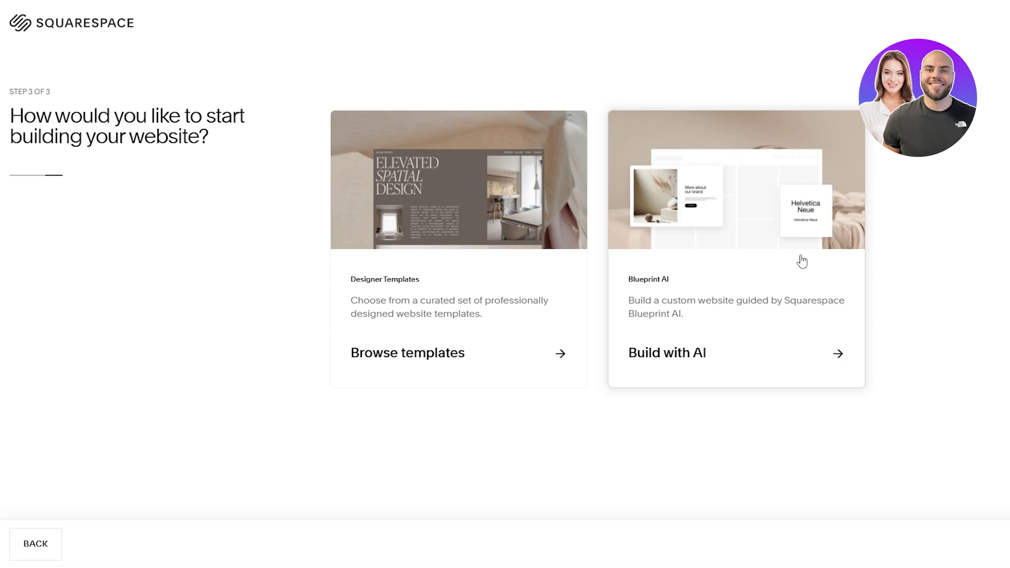
- Browse the designer templates, scrolling through the Fashion and Online Store results
left_click(518, 295)
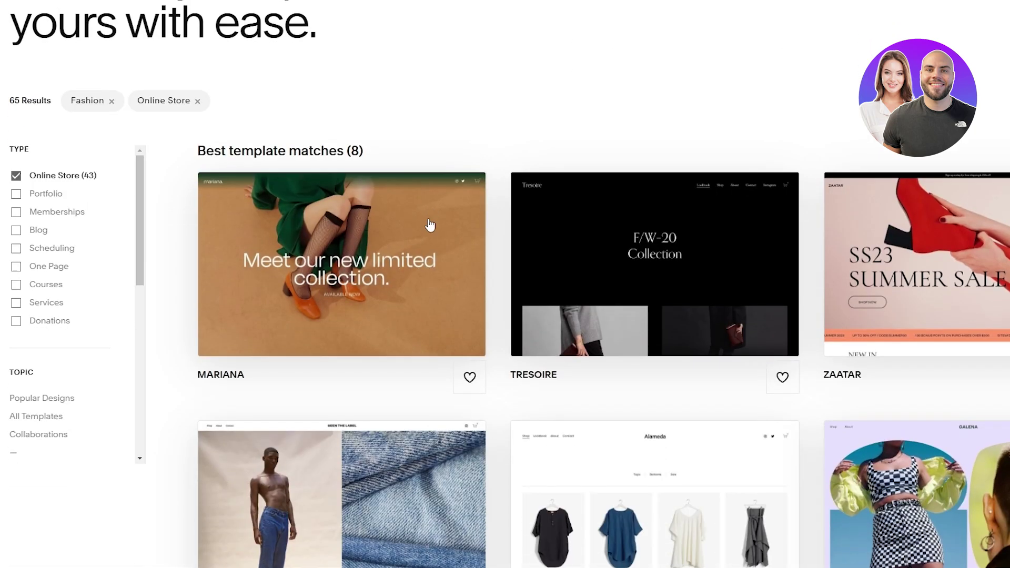
scroll(447, 237, "down", 5)
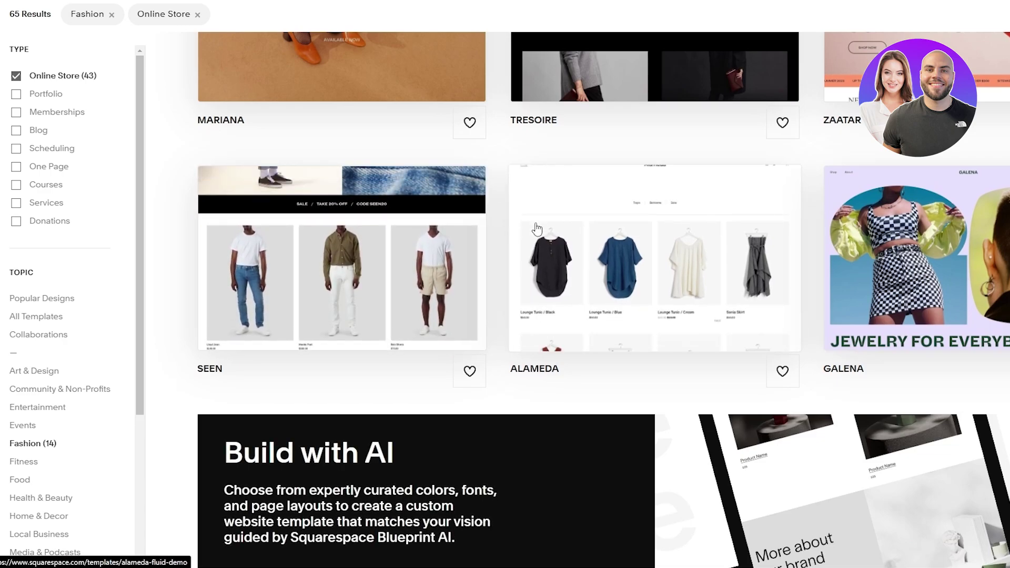
scroll(598, 300, "down", 9)
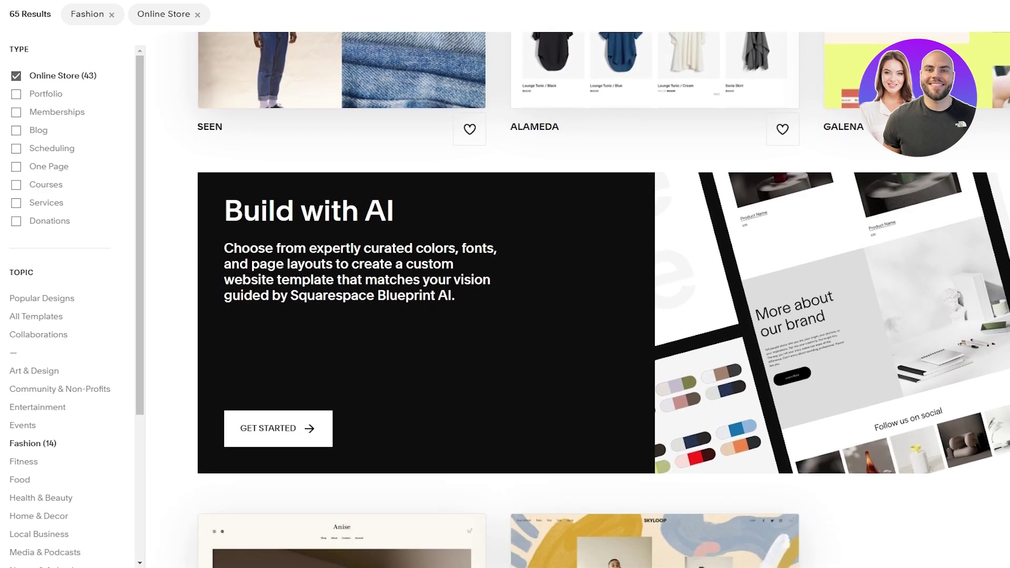
scroll(520, 207, "down", 10)
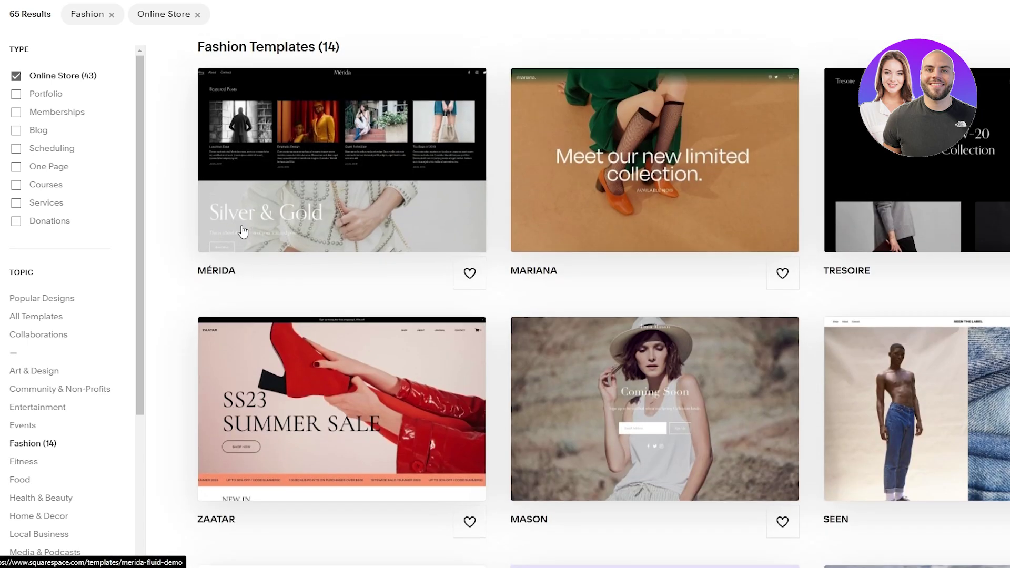
scroll(577, 214, "down", 7)
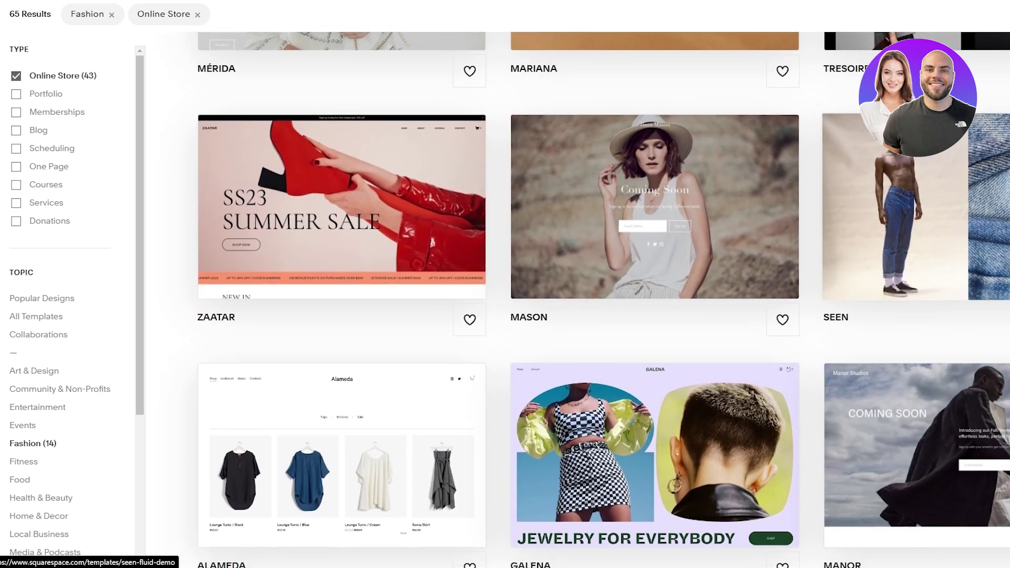
scroll(916, 290, "down", 2)
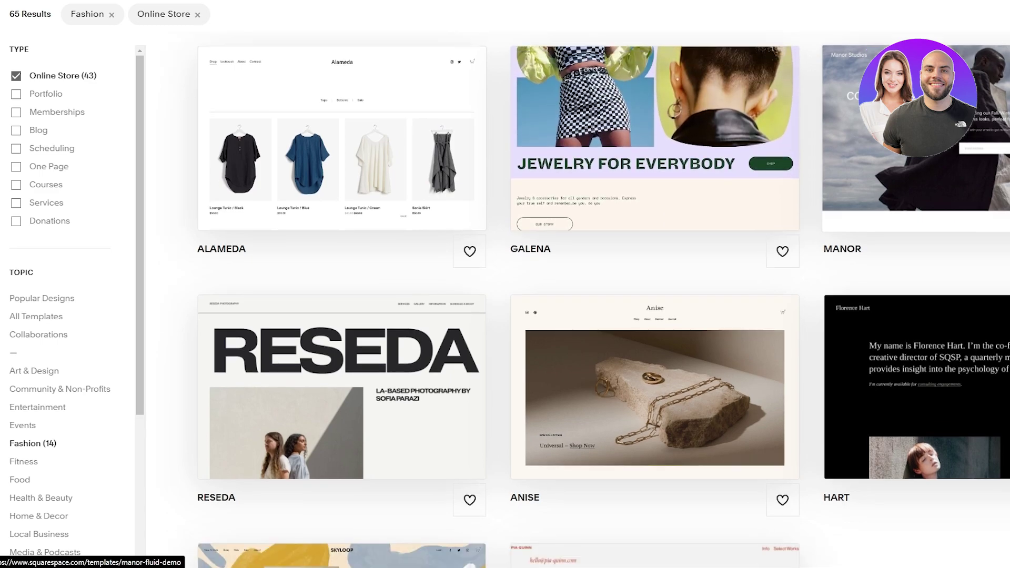
scroll(771, 260, "down", 5)
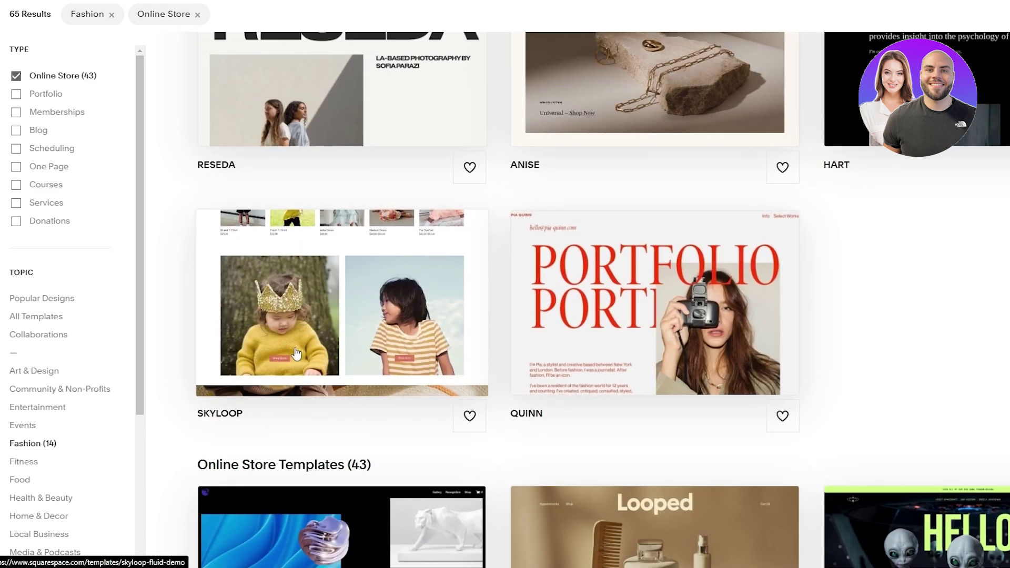
scroll(379, 342, "up", 5)
scroll(379, 355, "up", 2)
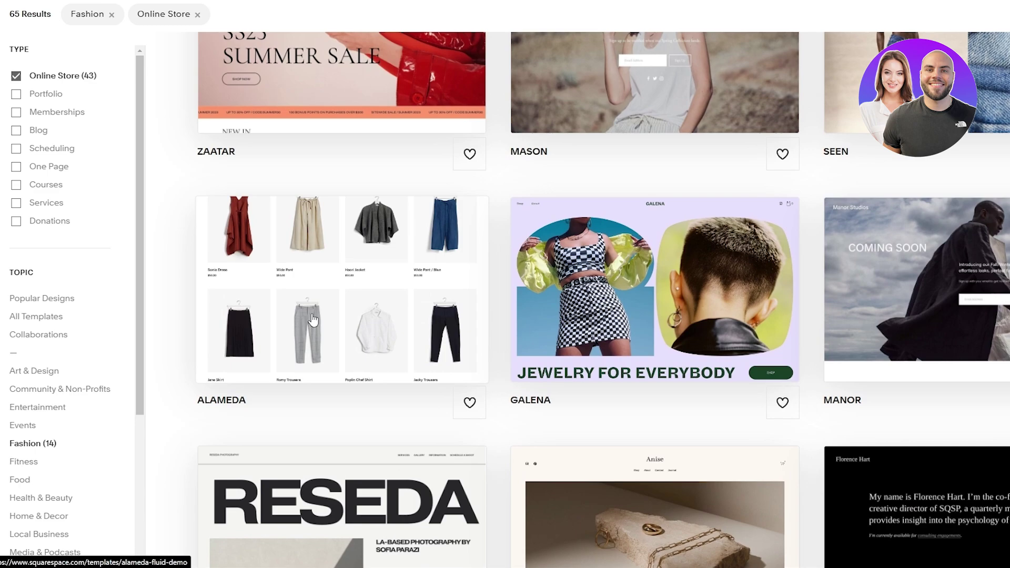
scroll(321, 332, "up", 2)
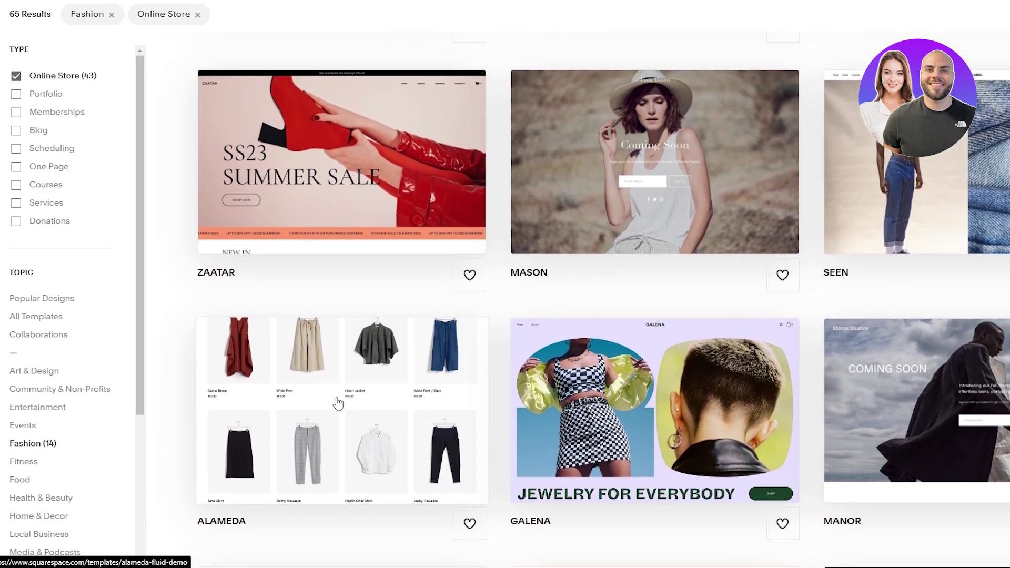
- Open the Alameda preview and try the pink, beige-grey, red, blue-grey, lavender and yellow presets
left_click(337, 403)
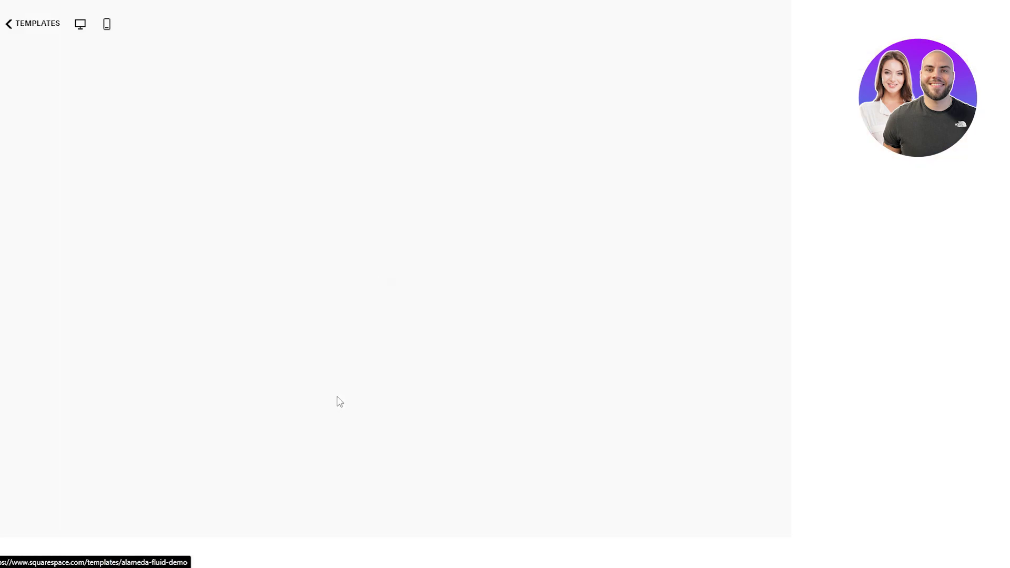
left_click_drag(812, 261, 863, 273)
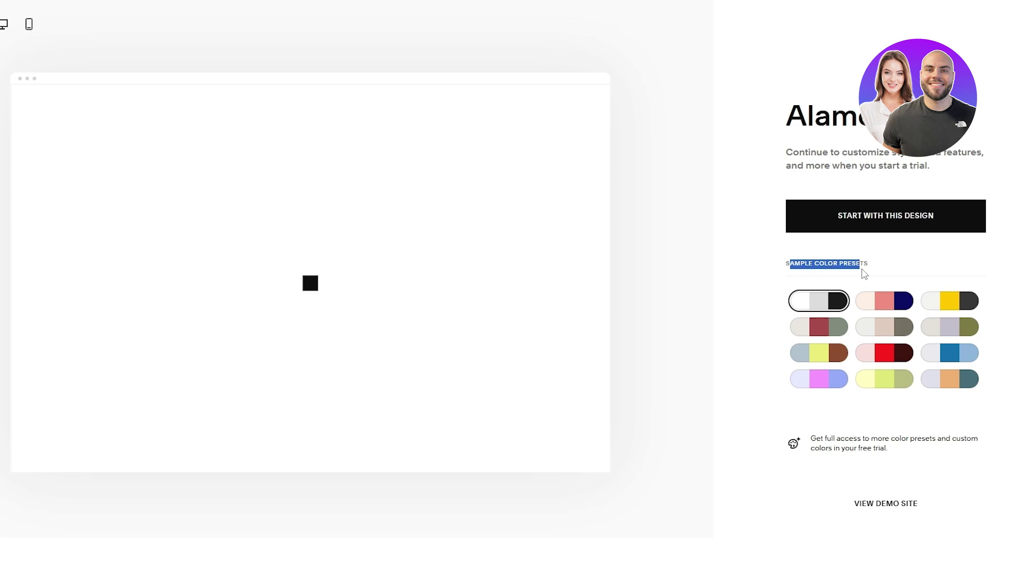
left_click(882, 305)
left_click(885, 327)
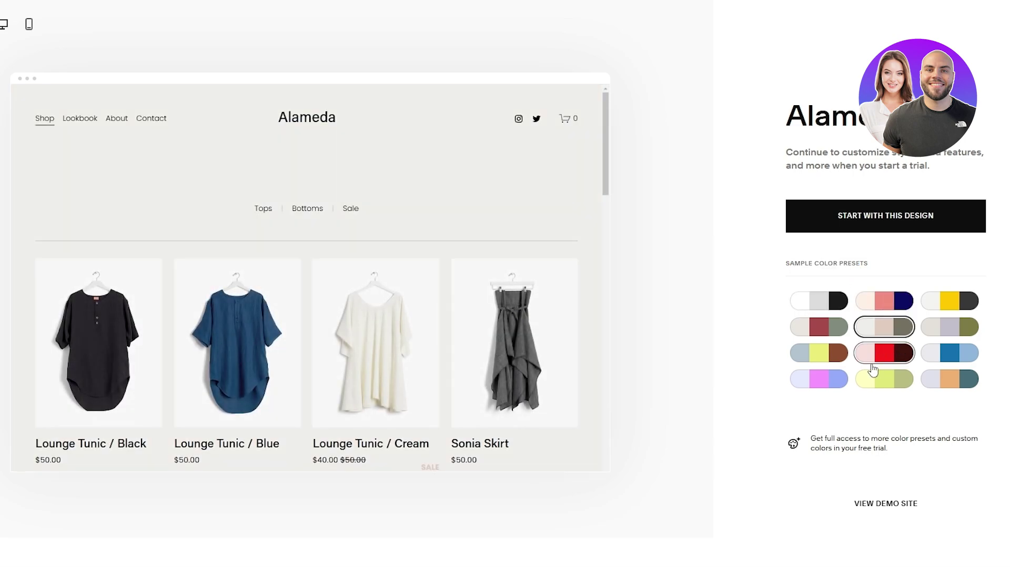
left_click(871, 356)
left_click(832, 361)
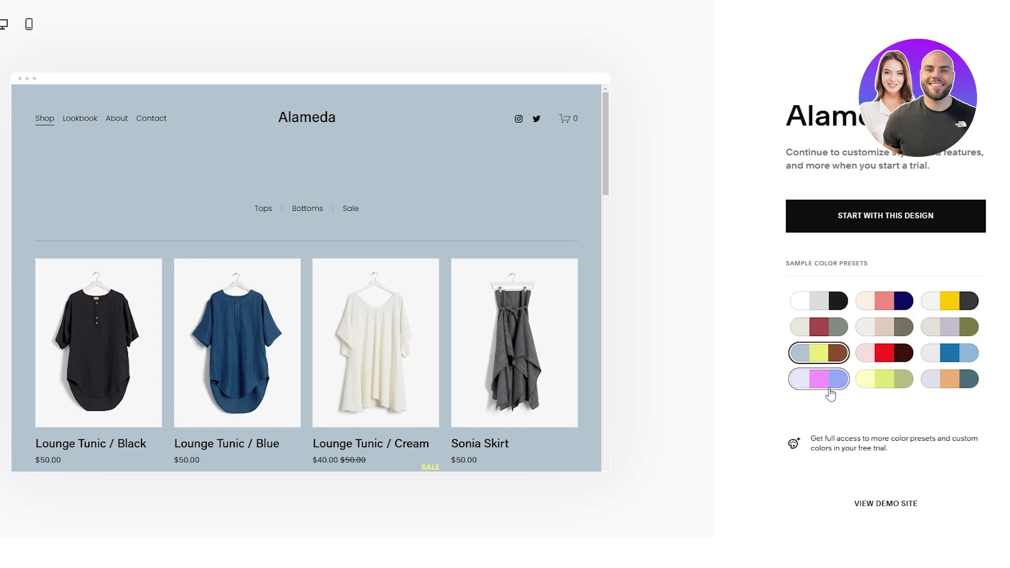
left_click(831, 390)
left_click(909, 388)
- Compare the grey-lavender, cream, pink and white presets, settling on the beige-grey one
left_click(953, 378)
left_click(949, 330)
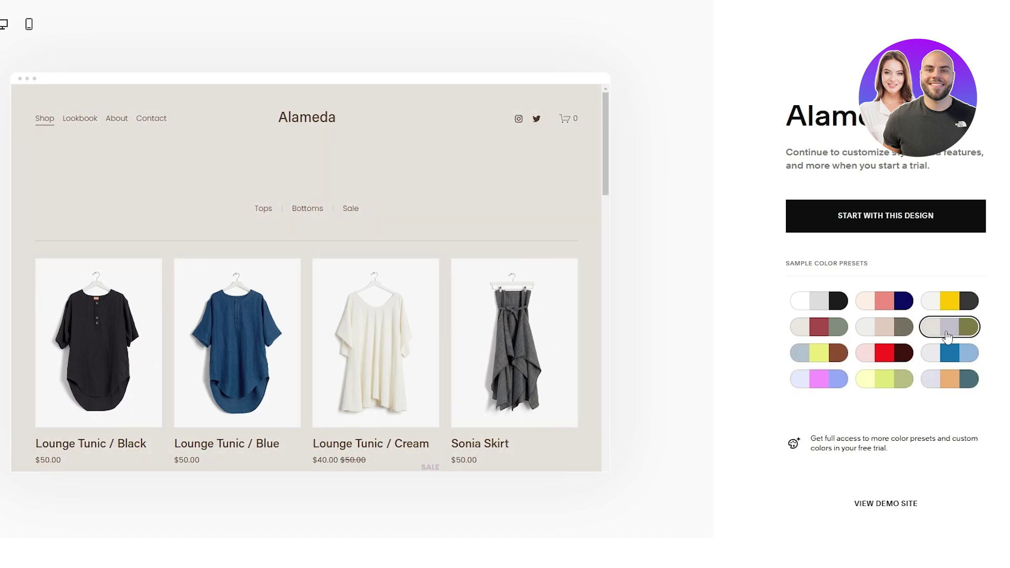
left_click(875, 327)
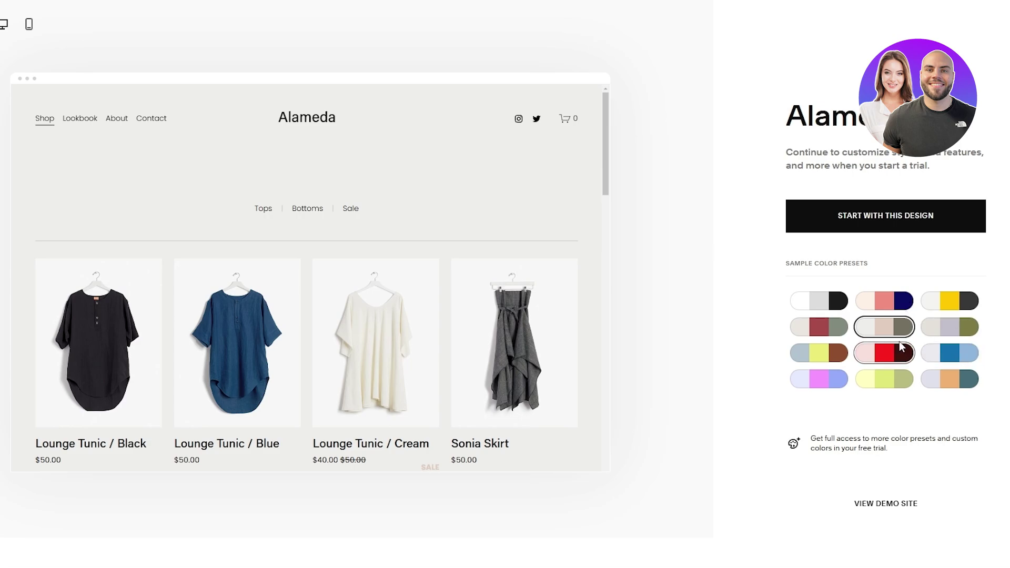
left_click(950, 327)
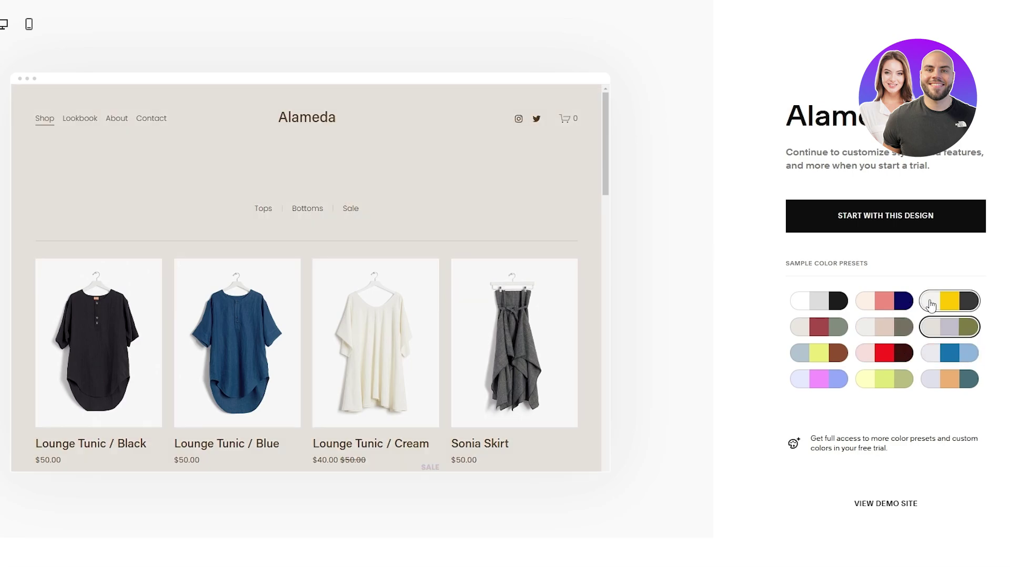
left_click(950, 301)
left_click(886, 302)
left_click(845, 308)
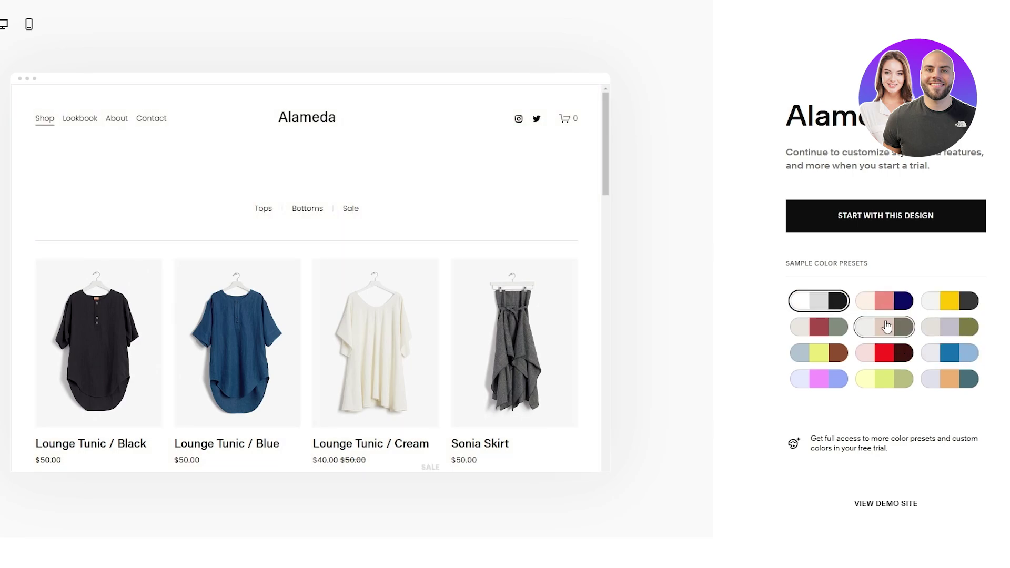
left_click(898, 334)
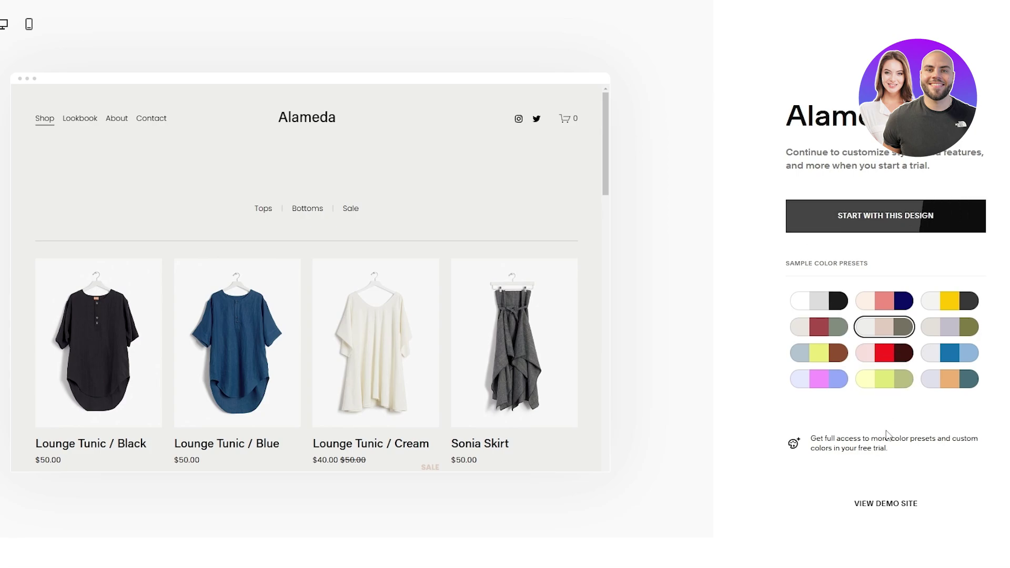
right_click(893, 506)
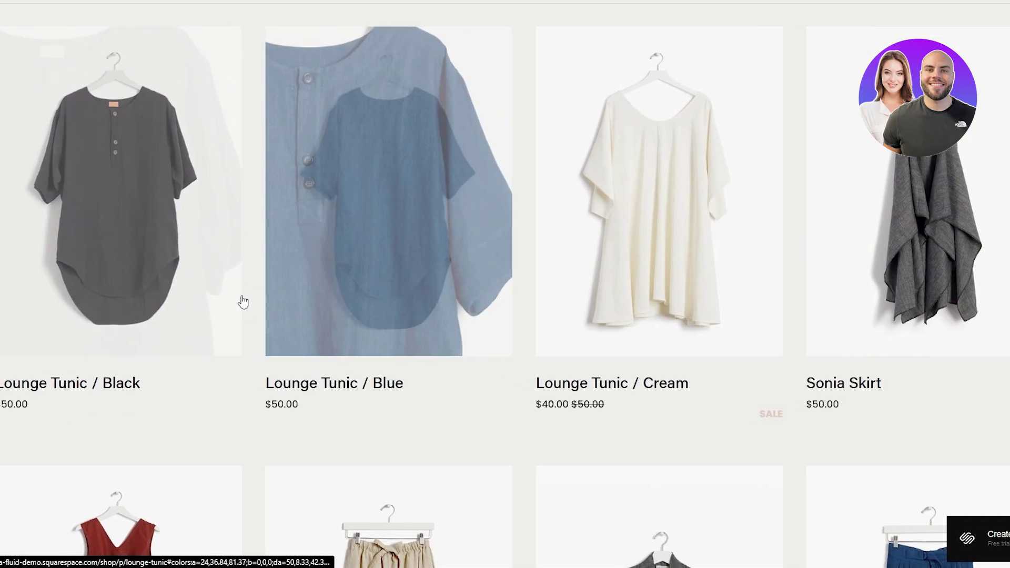
scroll(266, 285, "down", 10)
scroll(274, 300, "down", 15)
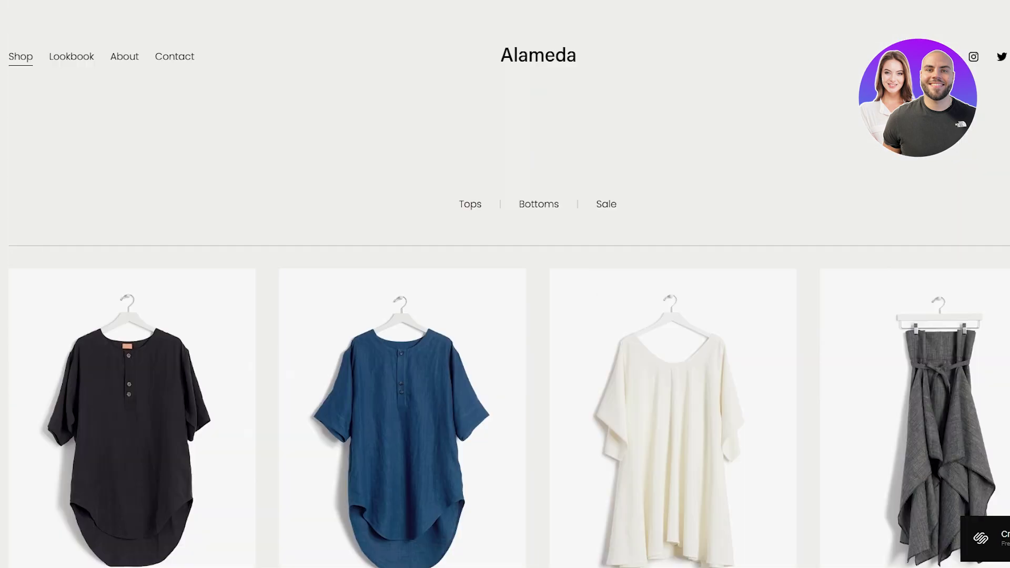
left_click(71, 59)
scroll(433, 208, "down", 7)
scroll(557, 214, "up", 7)
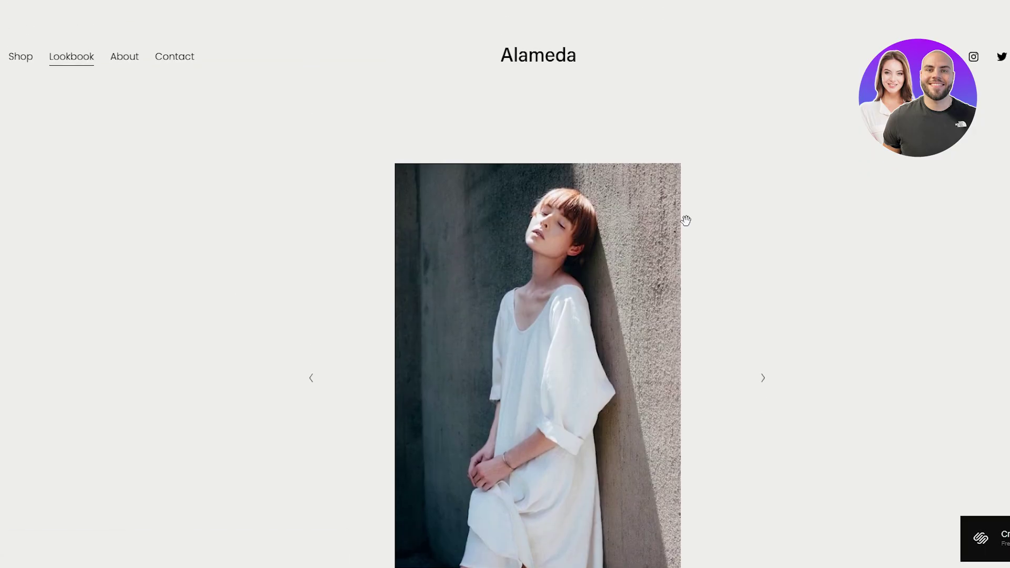
left_click(762, 383)
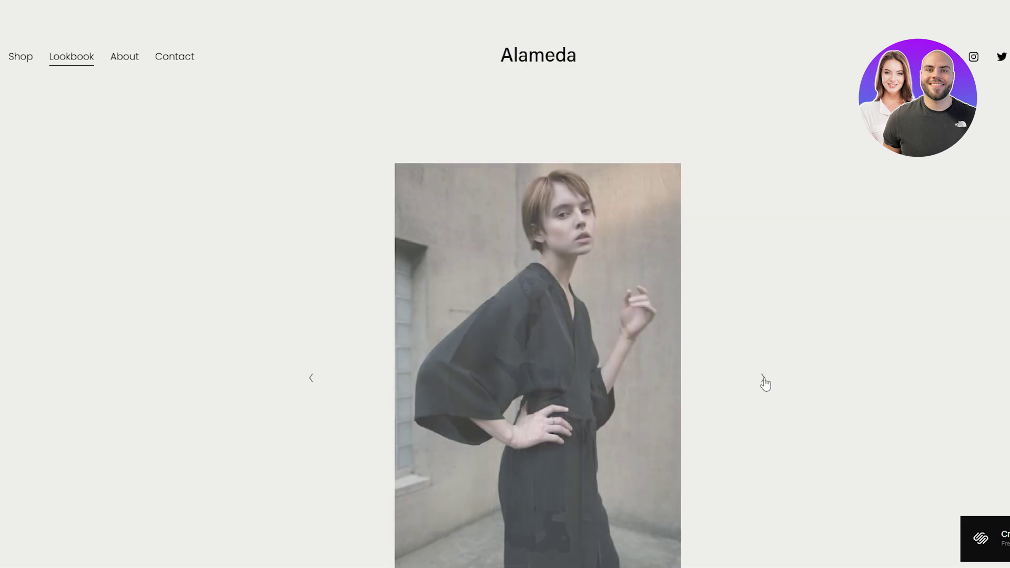
left_click(763, 382)
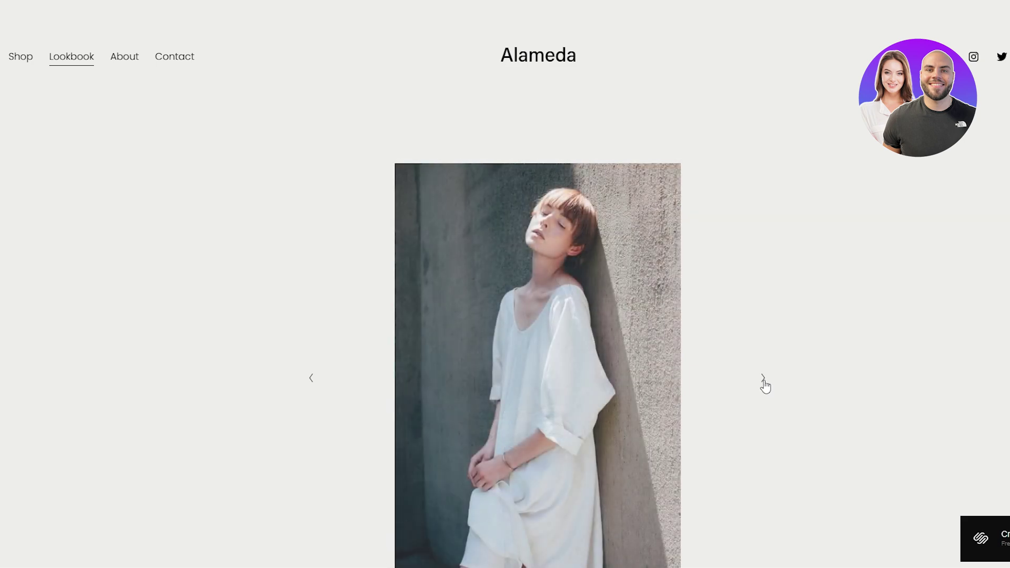
left_click(763, 382)
left_click(760, 381)
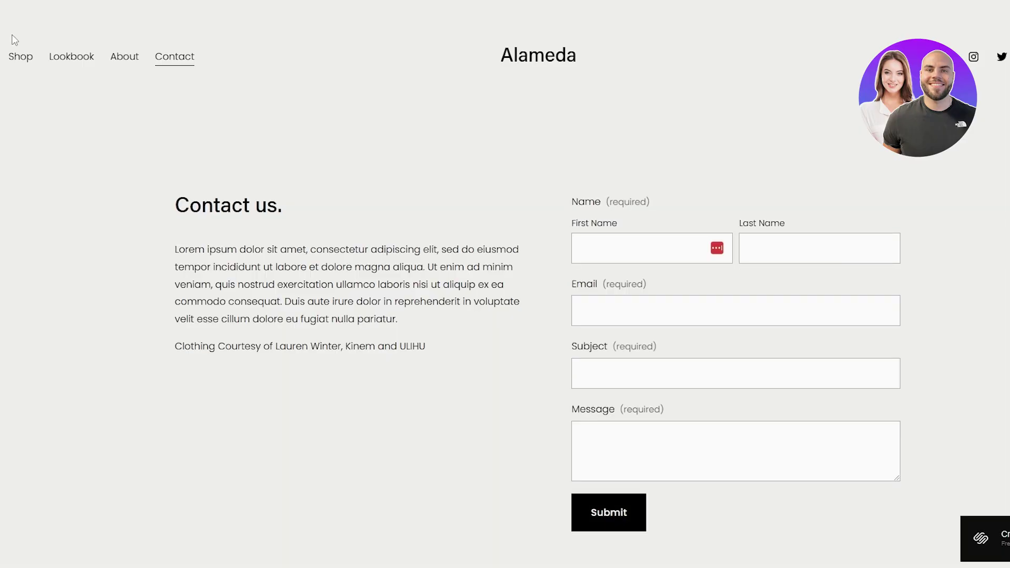
left_click(24, 59)
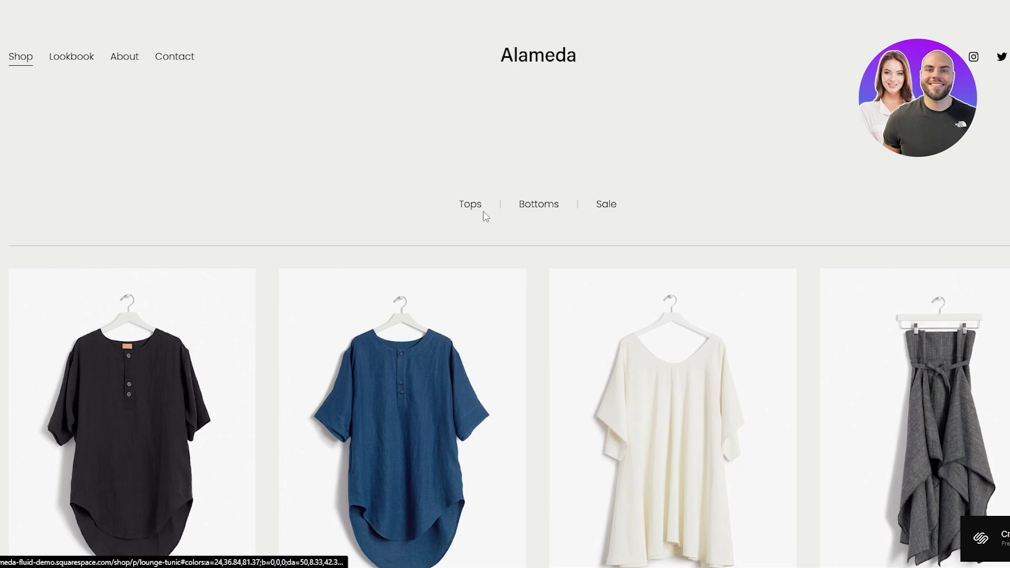
left_click(608, 211)
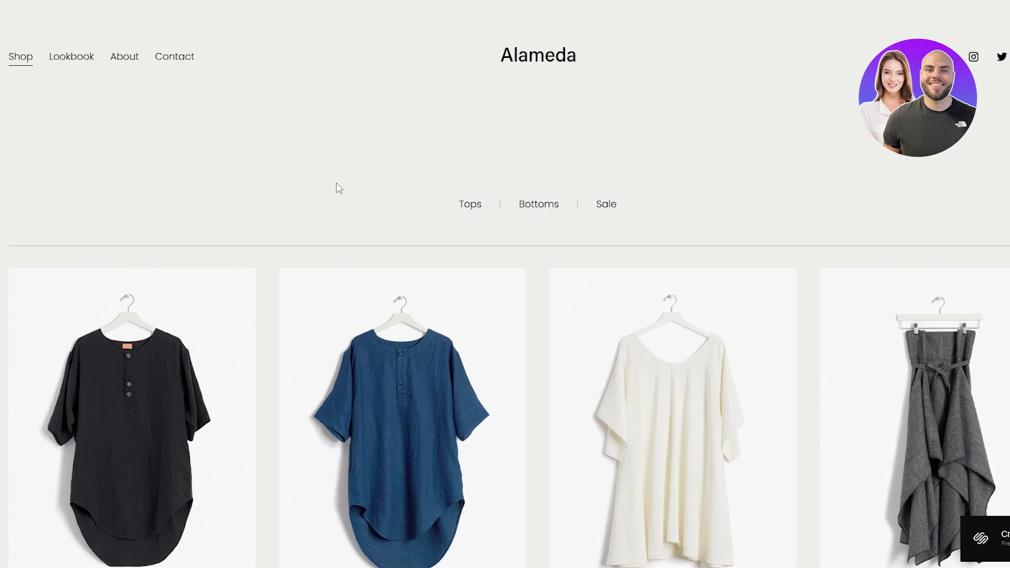
- Scroll through the Online Store templates to find the Alameda template
scroll(537, 232, "down", 5)
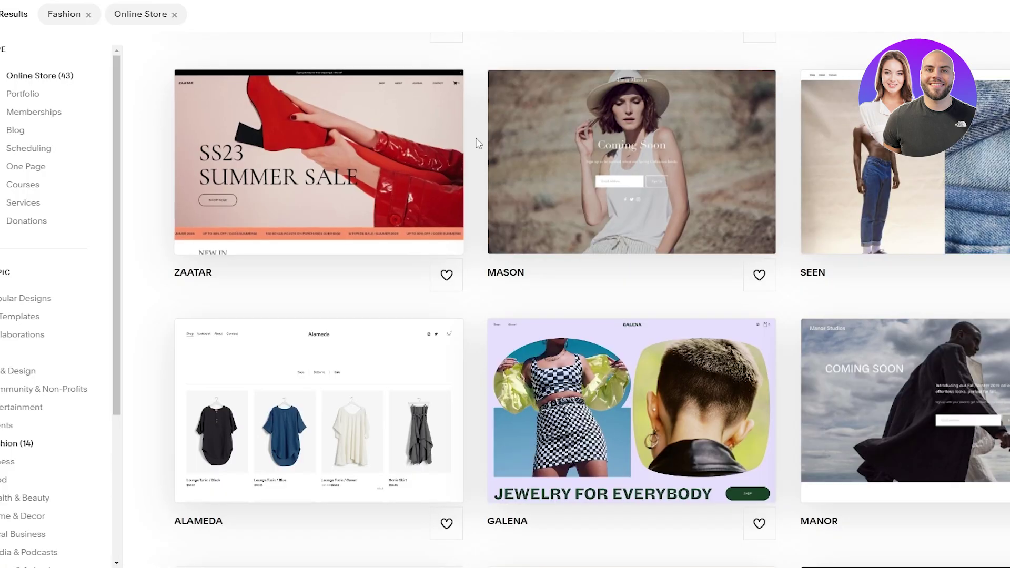
scroll(487, 433, "up", 10)
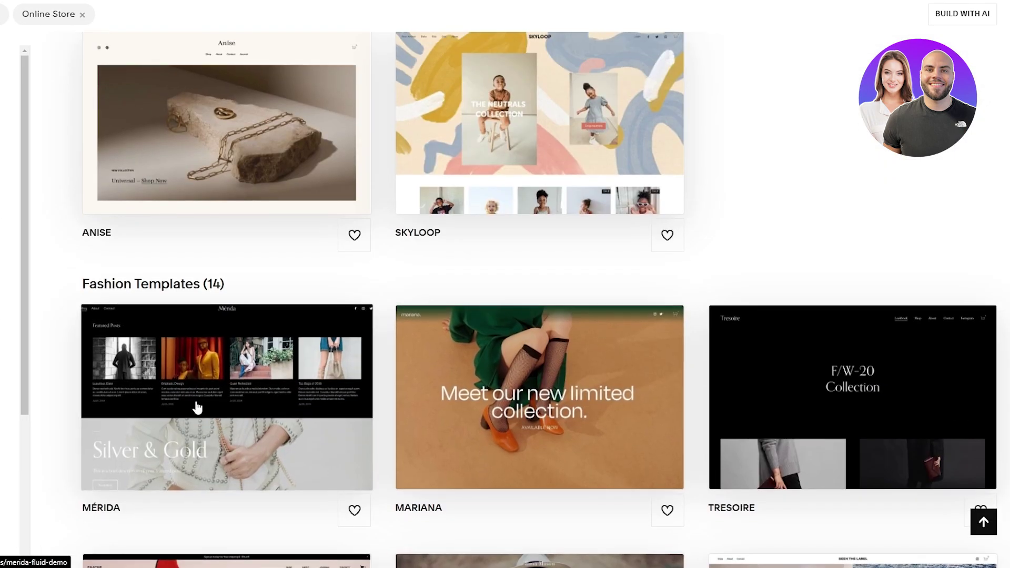
scroll(562, 188, "up", 3)
scroll(562, 188, "up", 4)
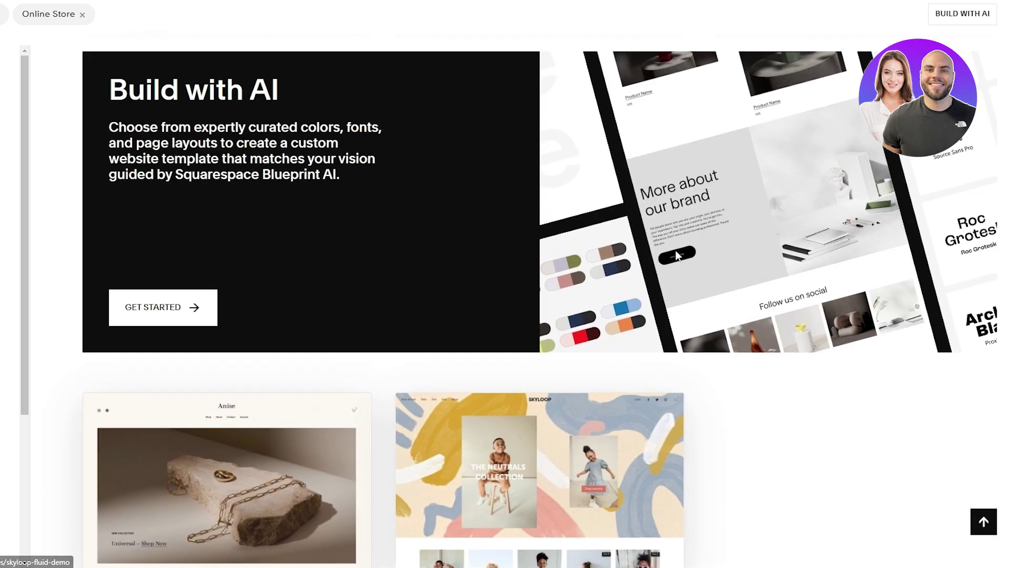
scroll(669, 284, "down", 4)
scroll(884, 243, "down", 5)
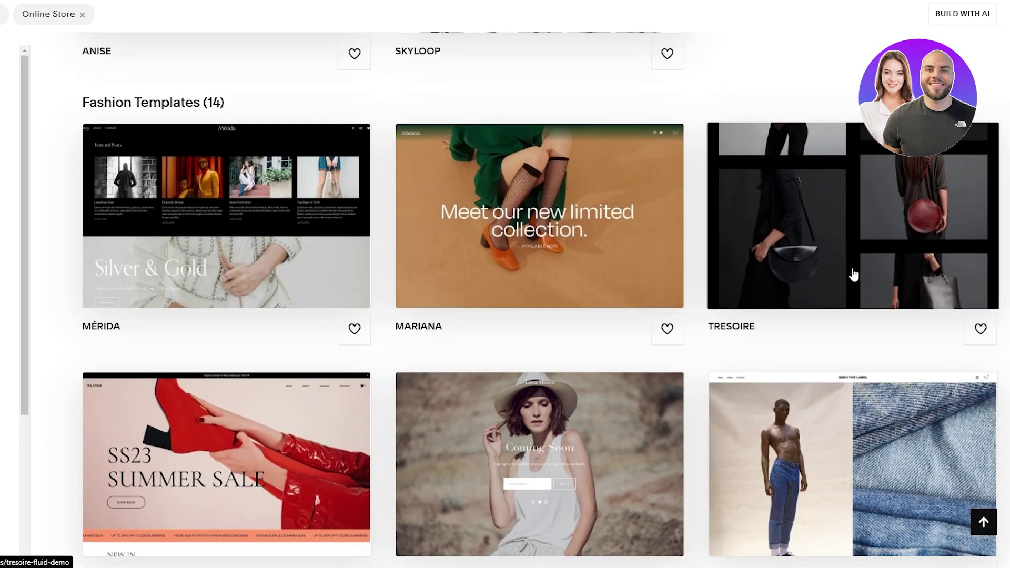
scroll(860, 234, "down", 15)
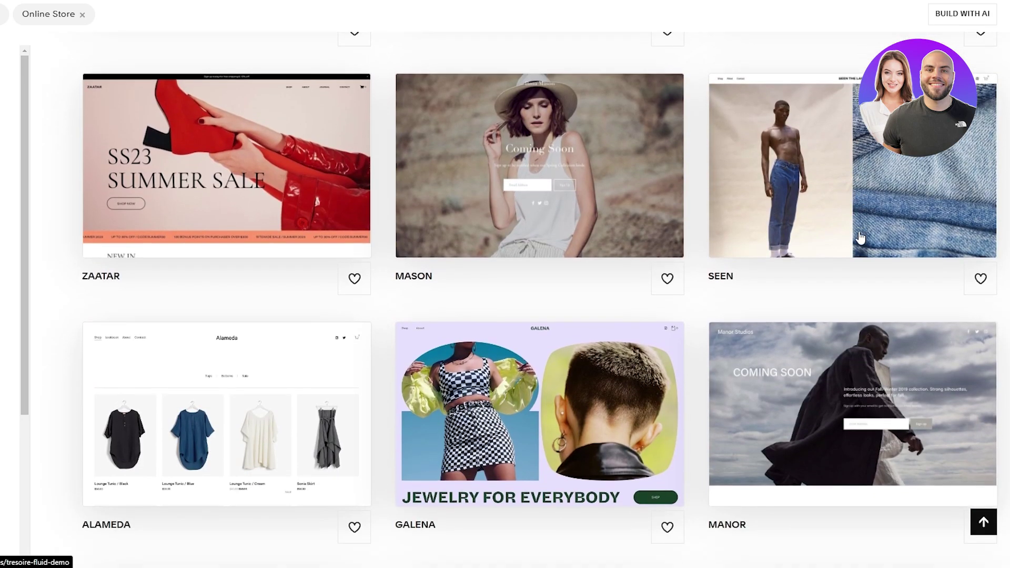
scroll(535, 333, "down", 5)
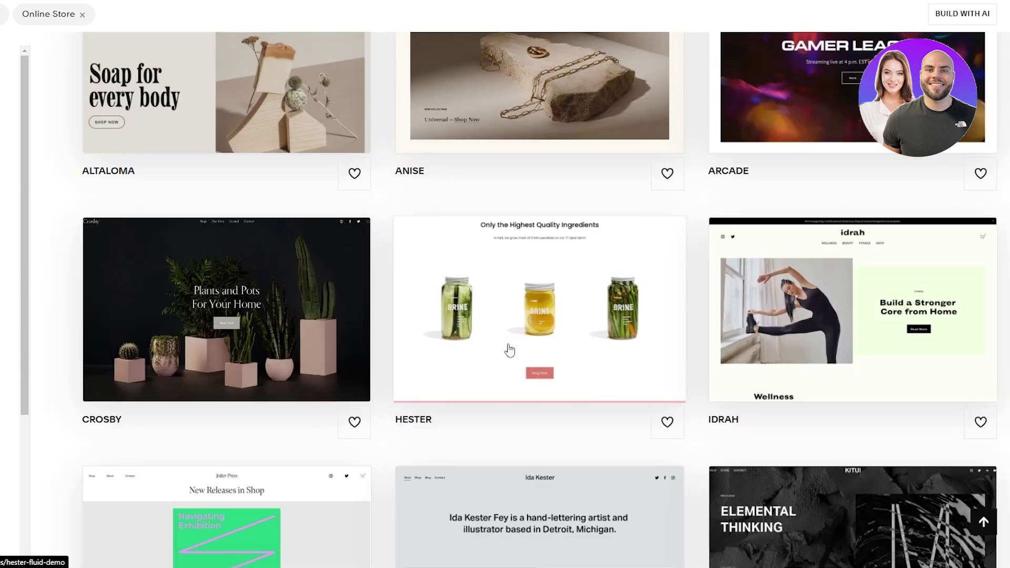
scroll(509, 350, "up", 2)
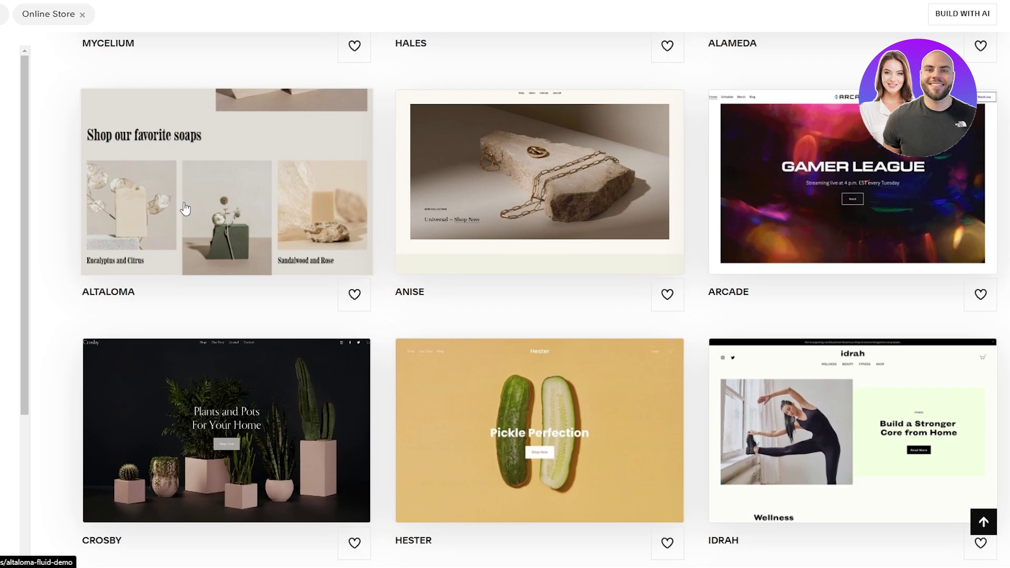
scroll(927, 339, "up", 5)
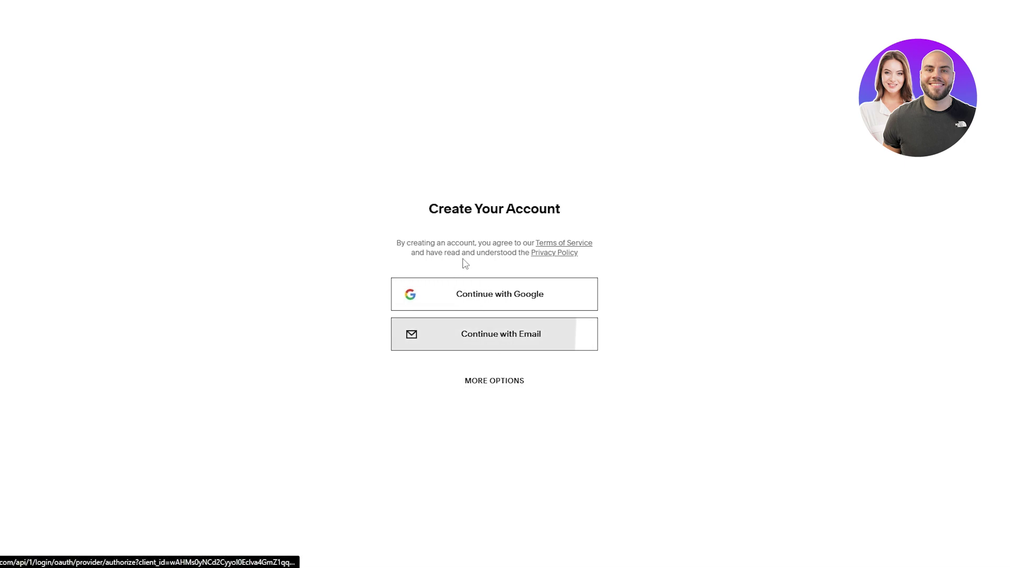
- Show the Apple and Facebook sign-up options on the Create Your Account page
left_click(504, 382)
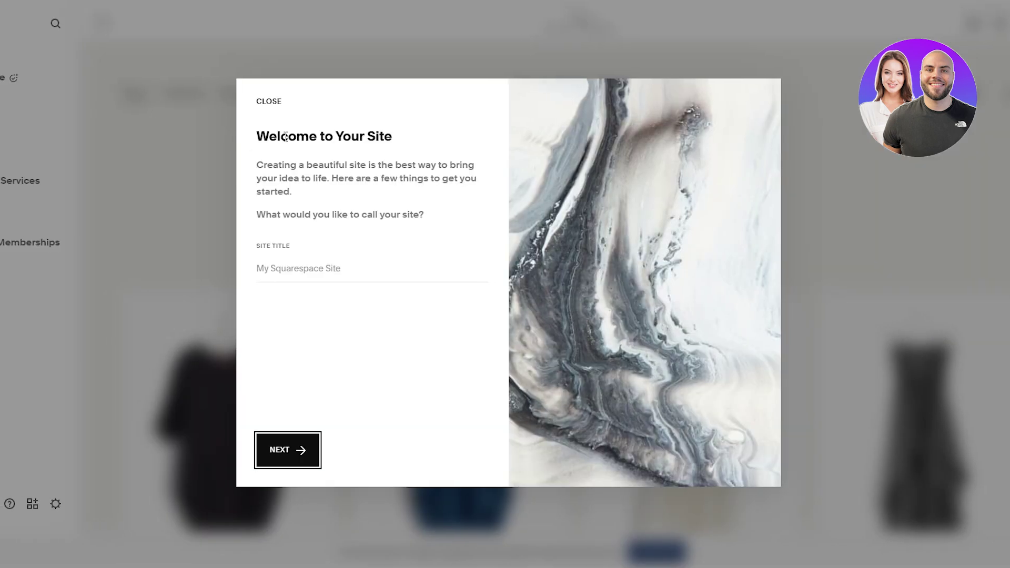
- Title the site 'Urban threads' and step through all four welcome screens into the editor
left_click_drag(286, 138, 391, 138)
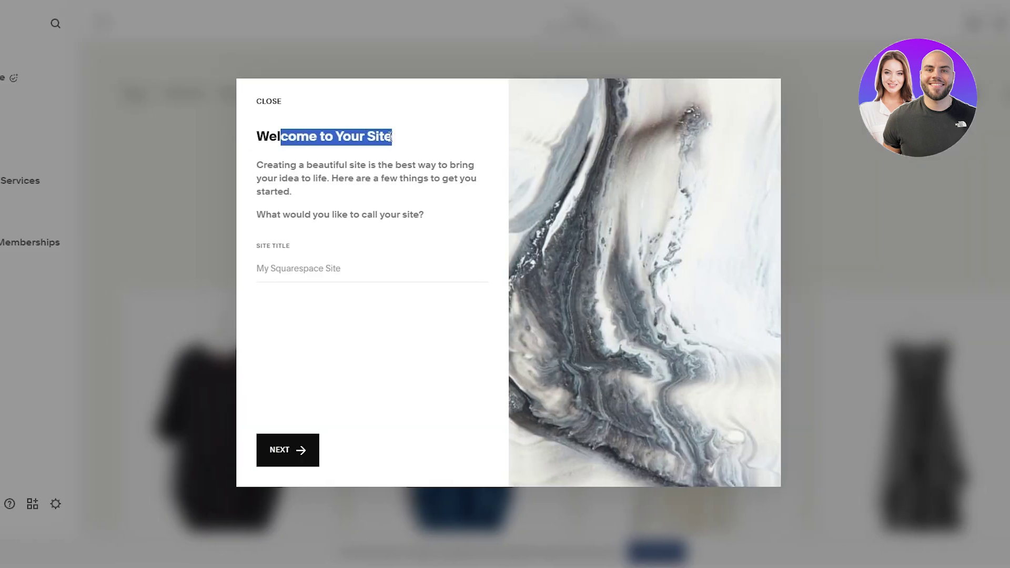
left_click(268, 276)
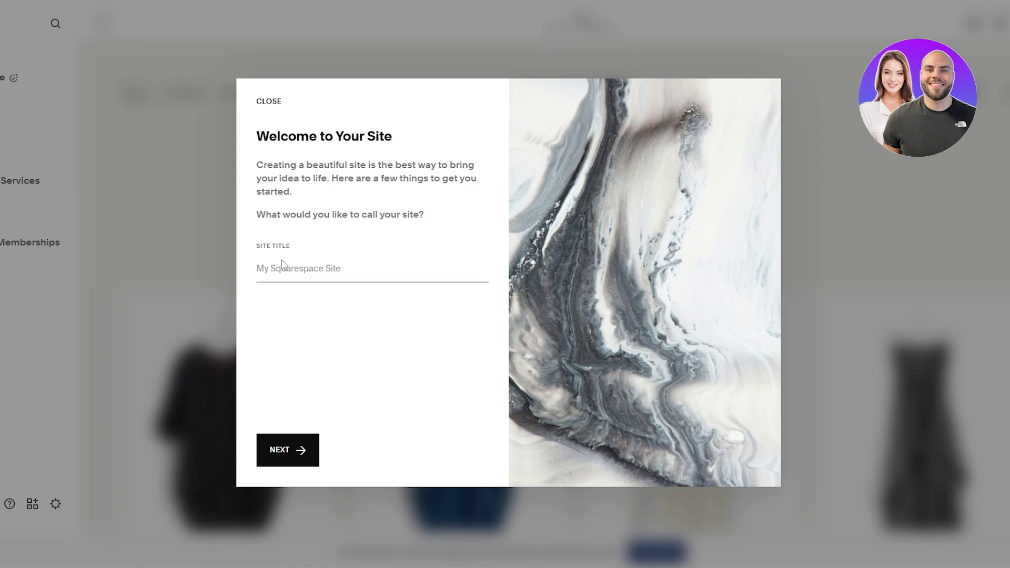
type("Urban Threads")
left_click(288, 451)
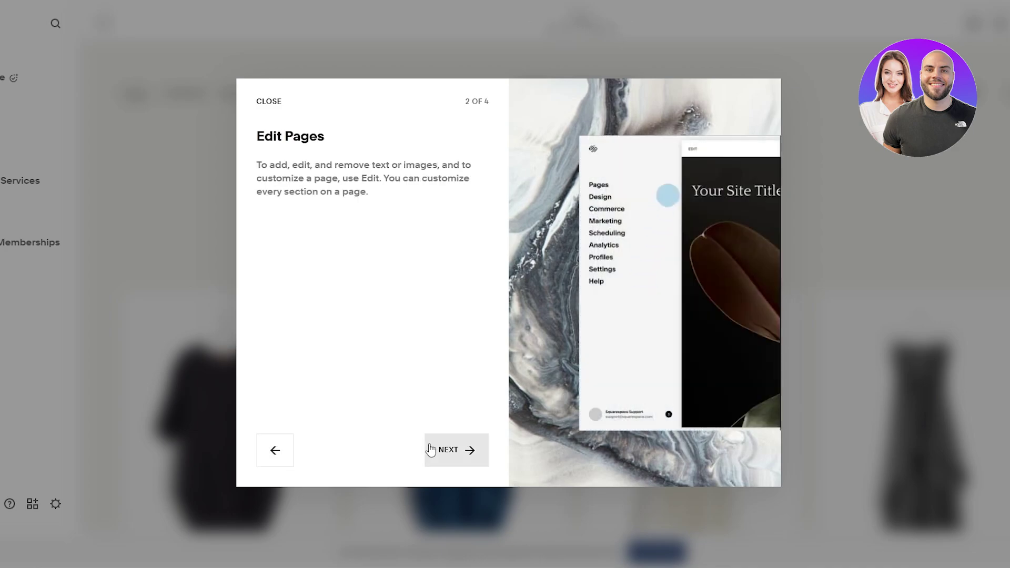
left_click(468, 454)
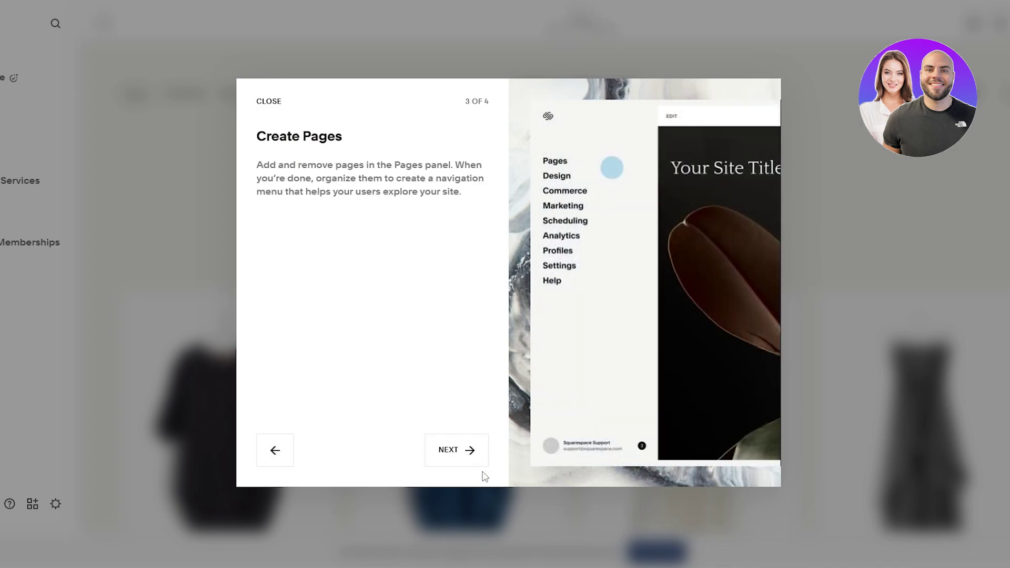
left_click(450, 464)
left_click(447, 461)
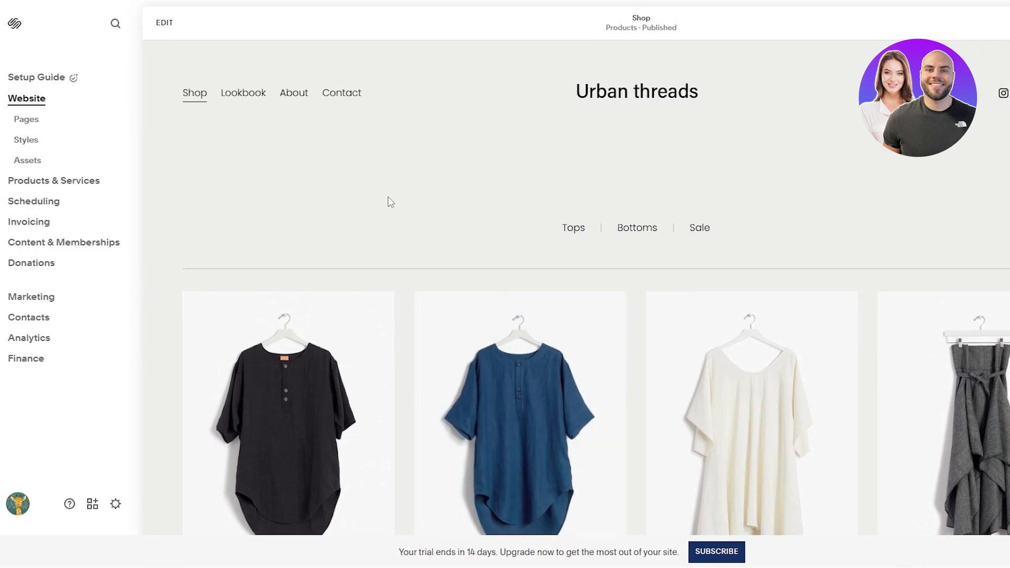
- Open Products & Services > Products and start adding a physical product
scroll(391, 202, "down", 20)
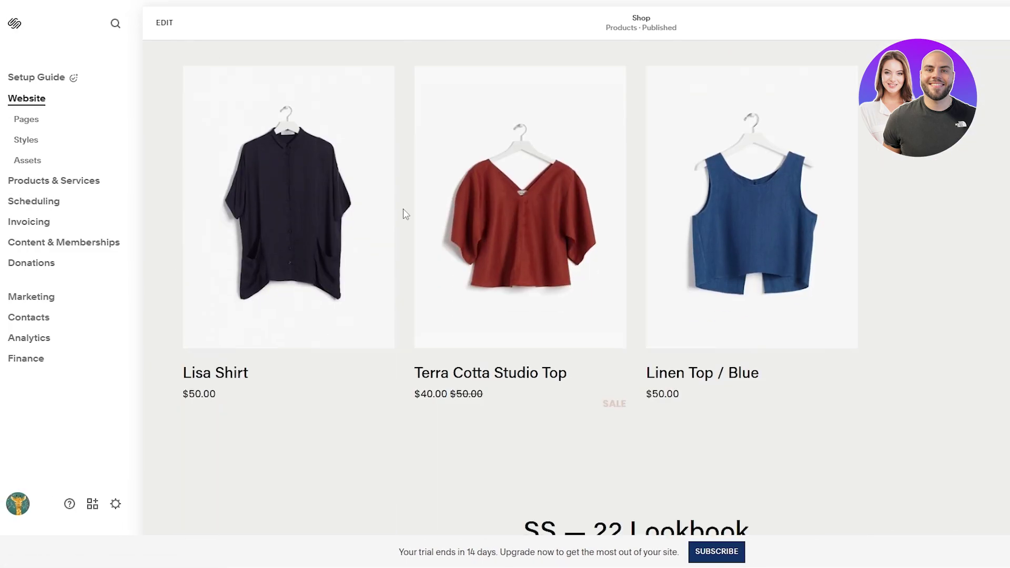
scroll(403, 210, "down", 4)
scroll(403, 211, "up", 15)
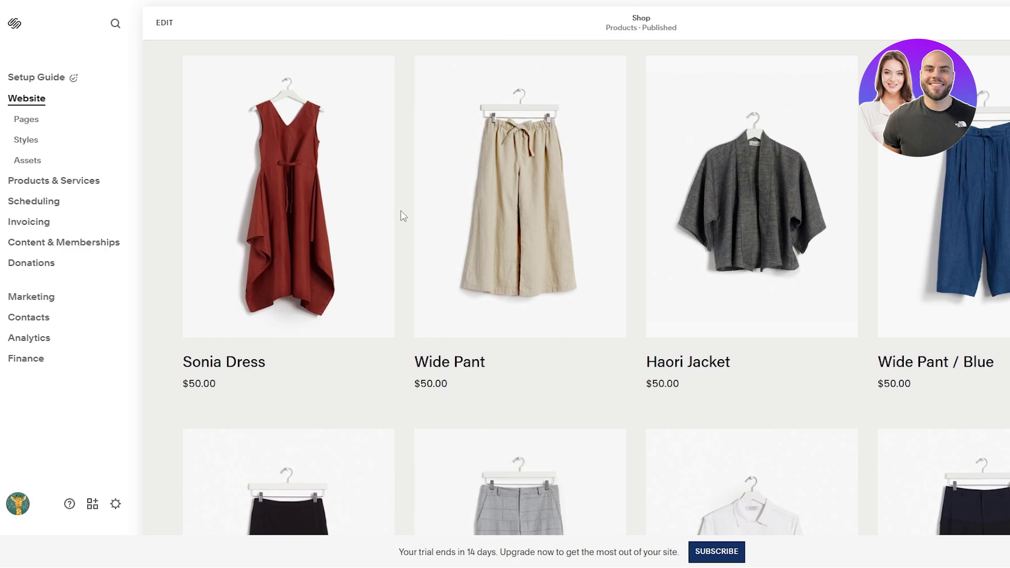
scroll(399, 210, "up", 10)
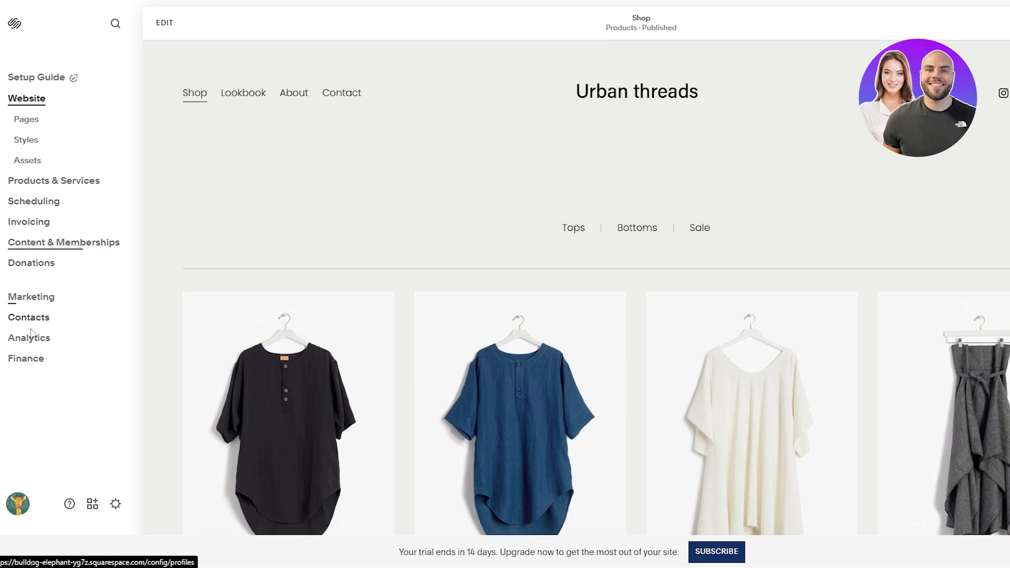
left_click(74, 183)
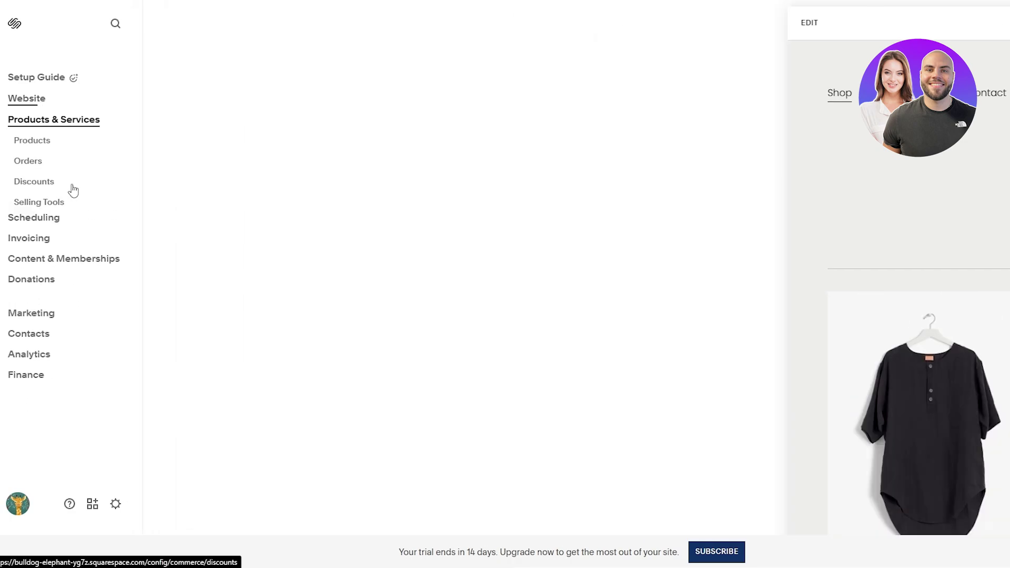
left_click(38, 142)
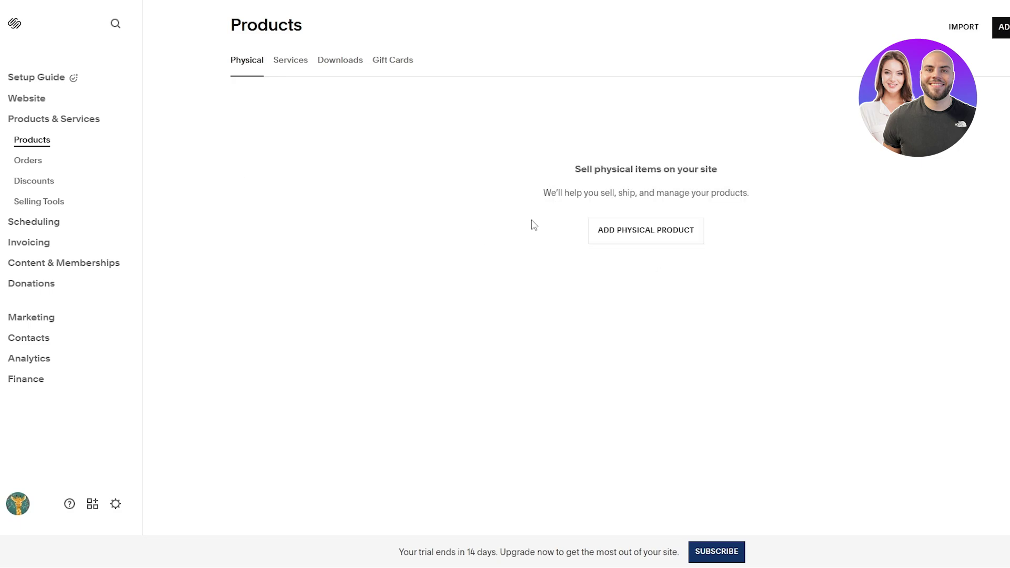
left_click(648, 230)
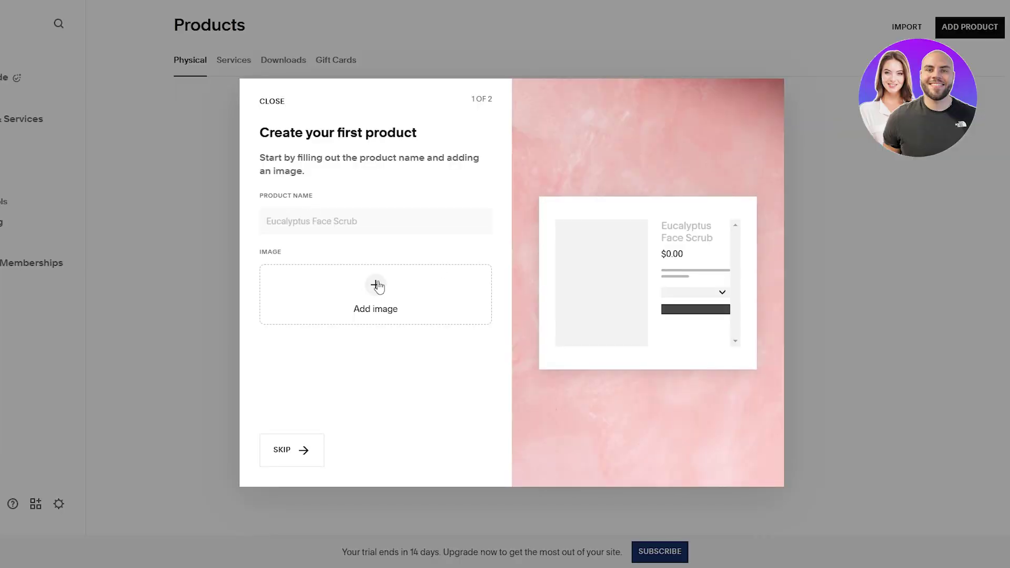
- Close the first-product wizard and import apparel.csv as a Shopify CSV
left_click(311, 221)
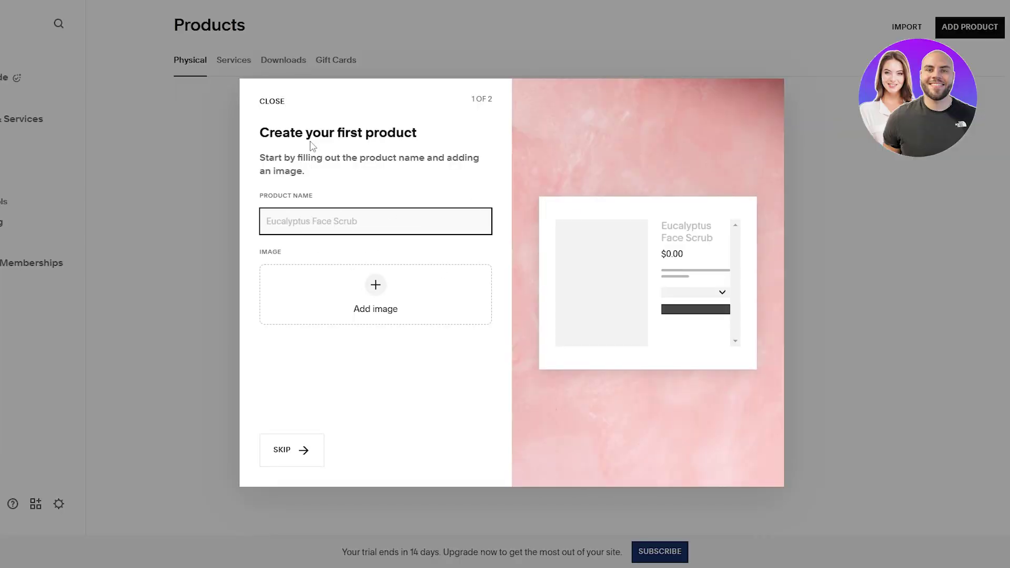
left_click(293, 457)
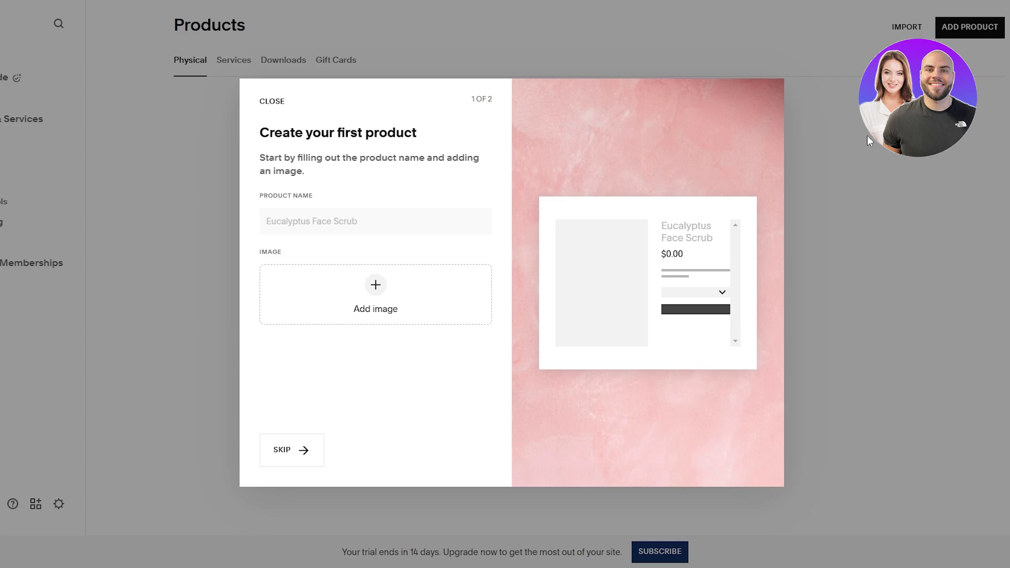
left_click(907, 27)
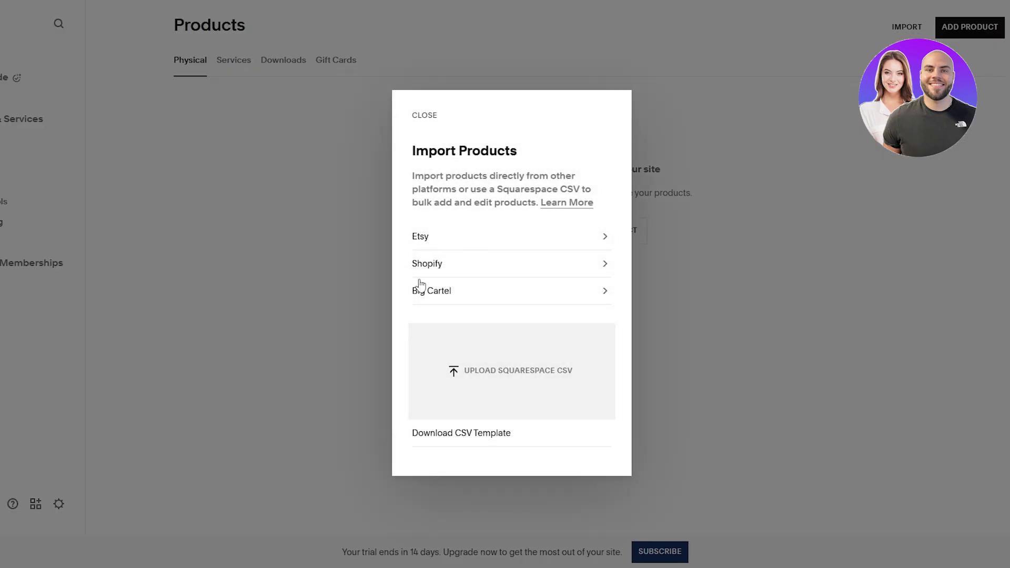
left_click(607, 265)
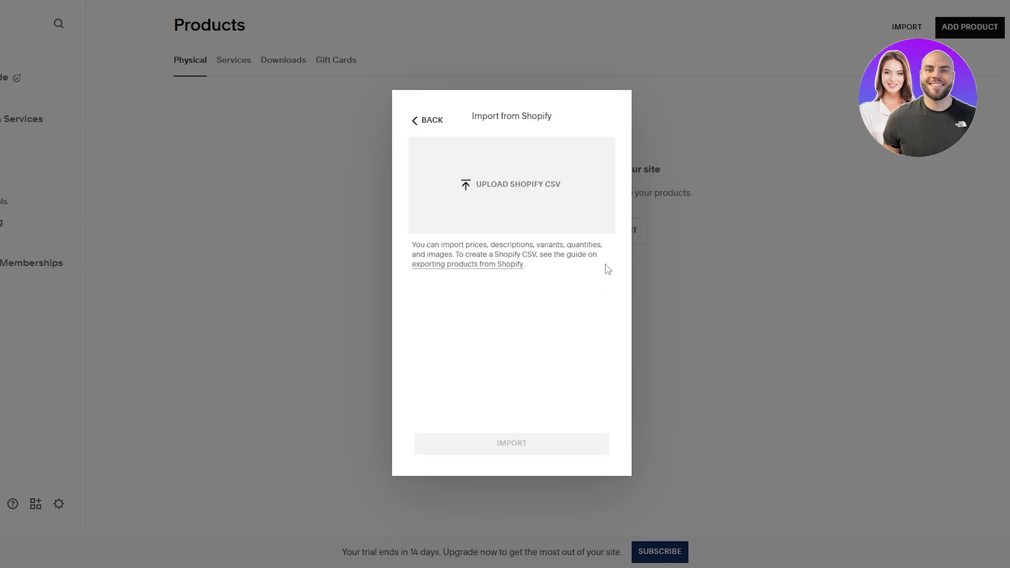
left_click(532, 196)
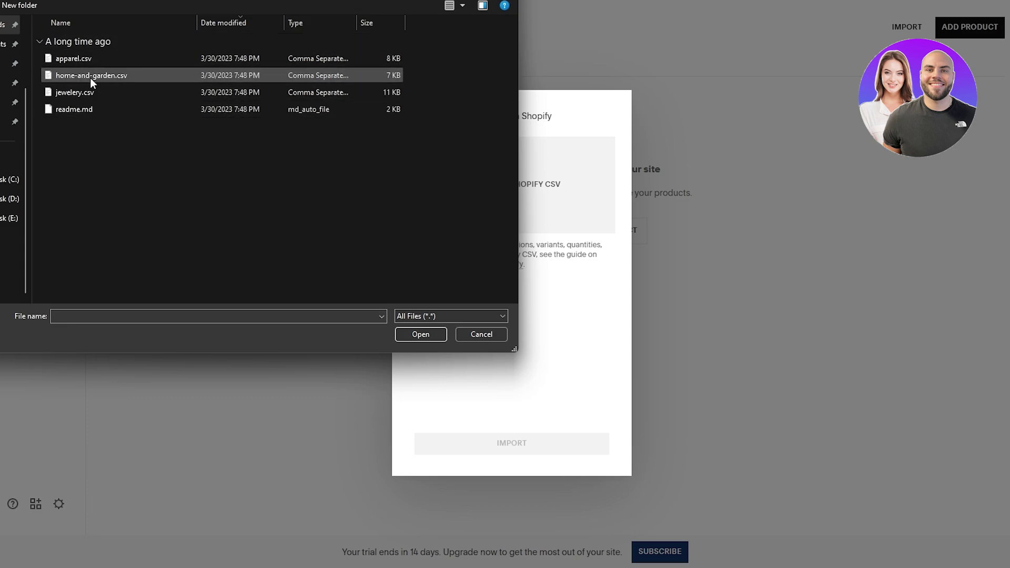
double_click(87, 62)
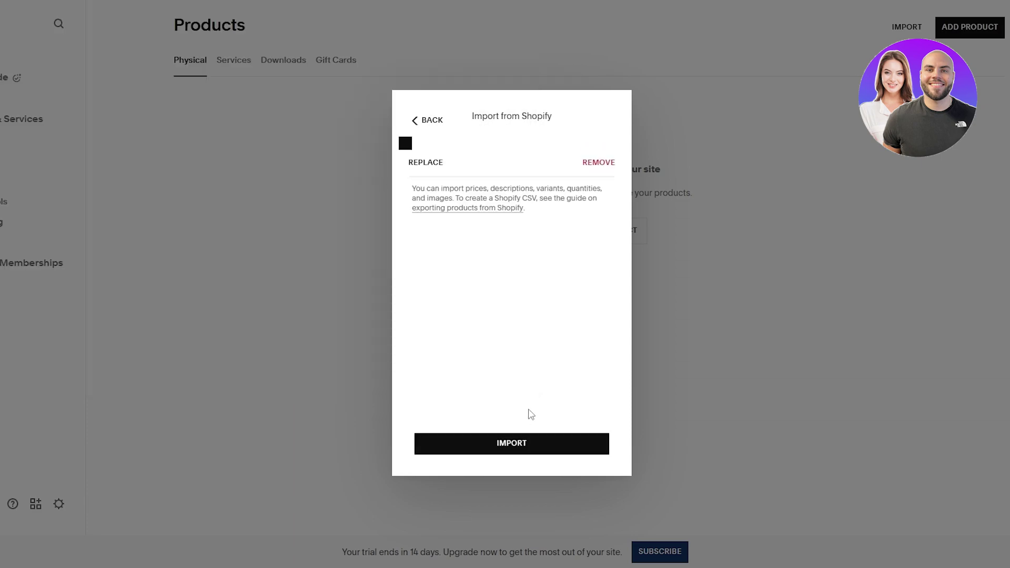
left_click(519, 453)
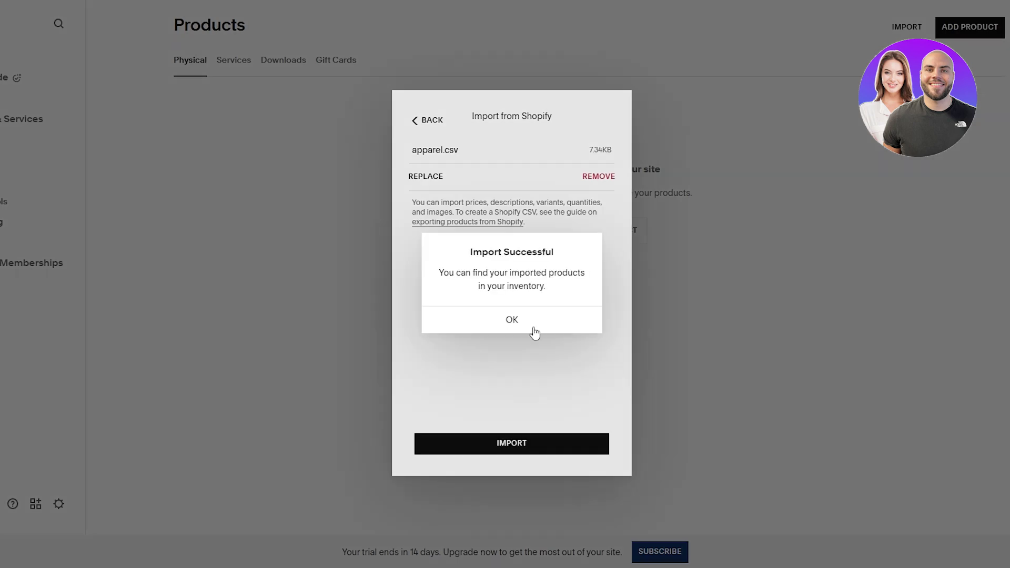
left_click(490, 327)
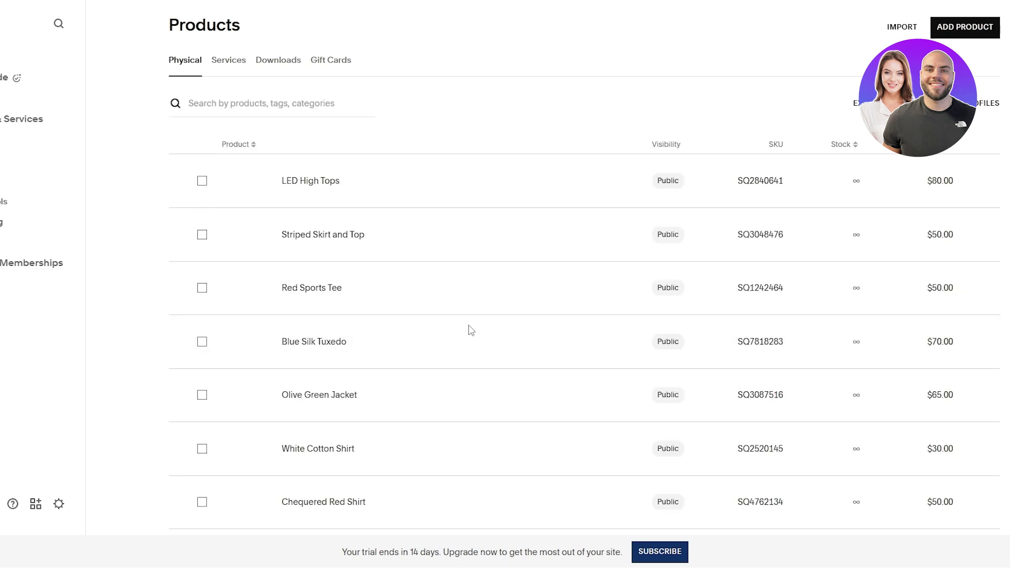
- Start a blank physical product draft for the Store page
scroll(371, 265, "down", 5)
scroll(372, 266, "down", 8)
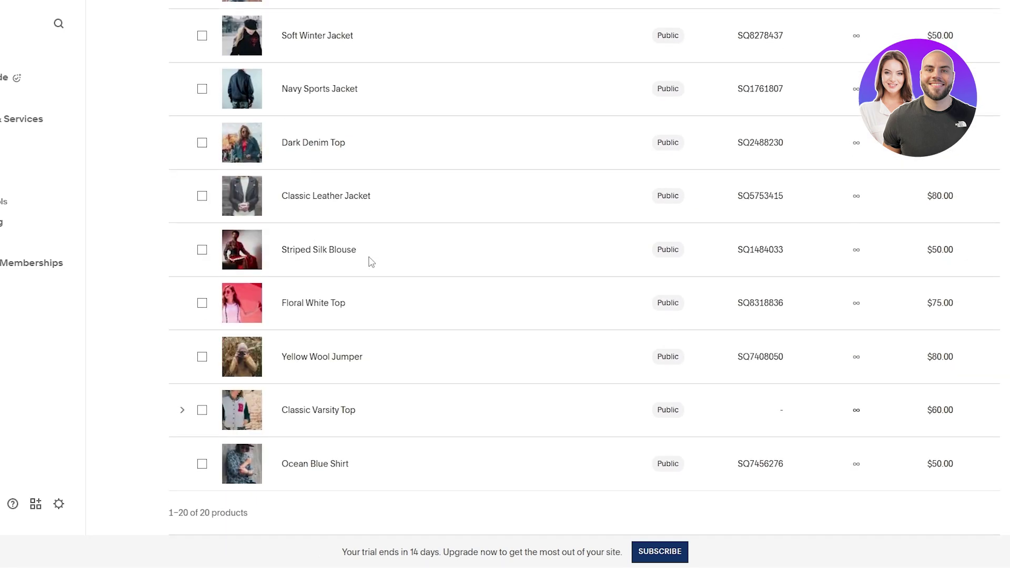
scroll(434, 280, "up", 14)
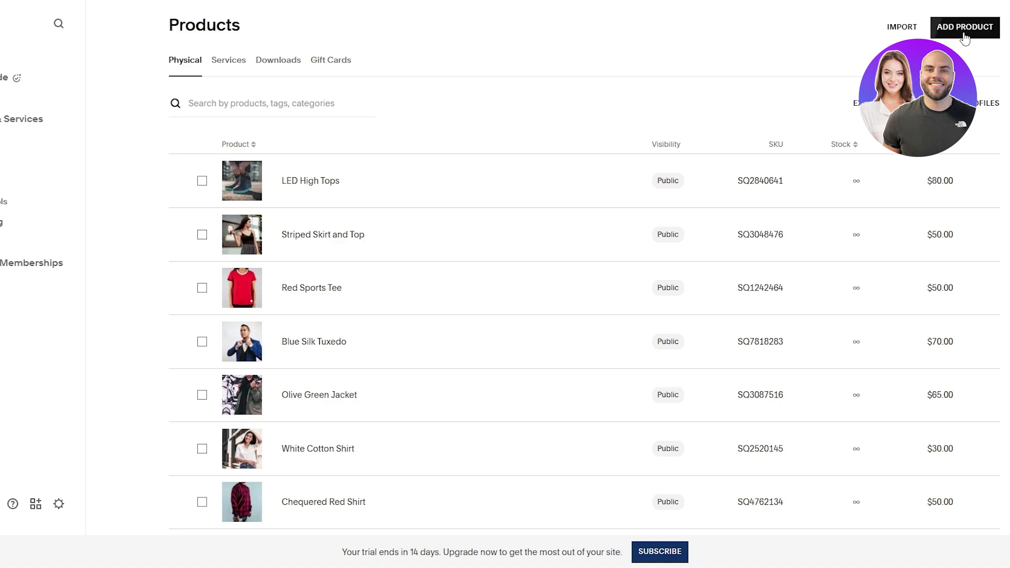
left_click(961, 33)
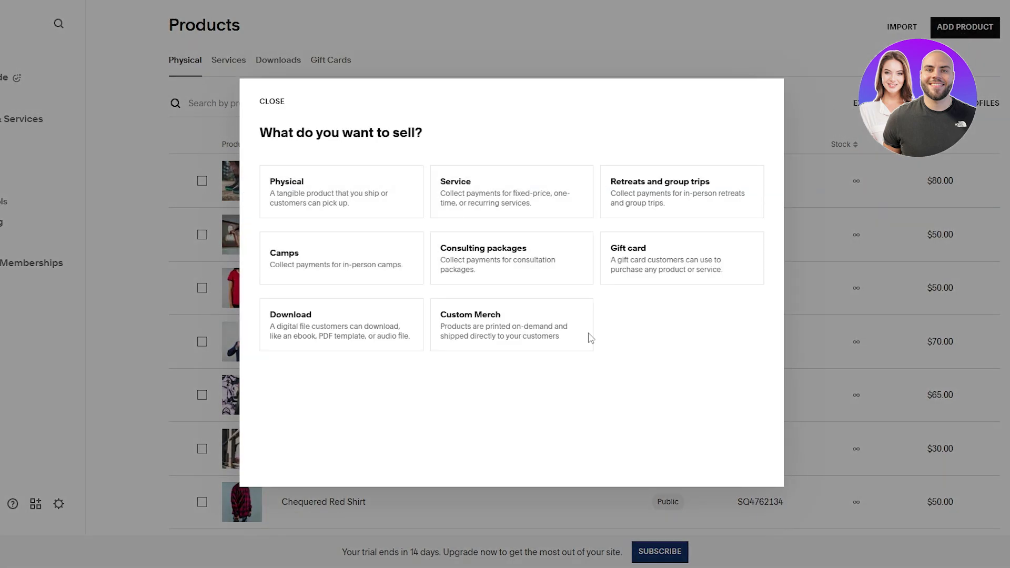
left_click(311, 188)
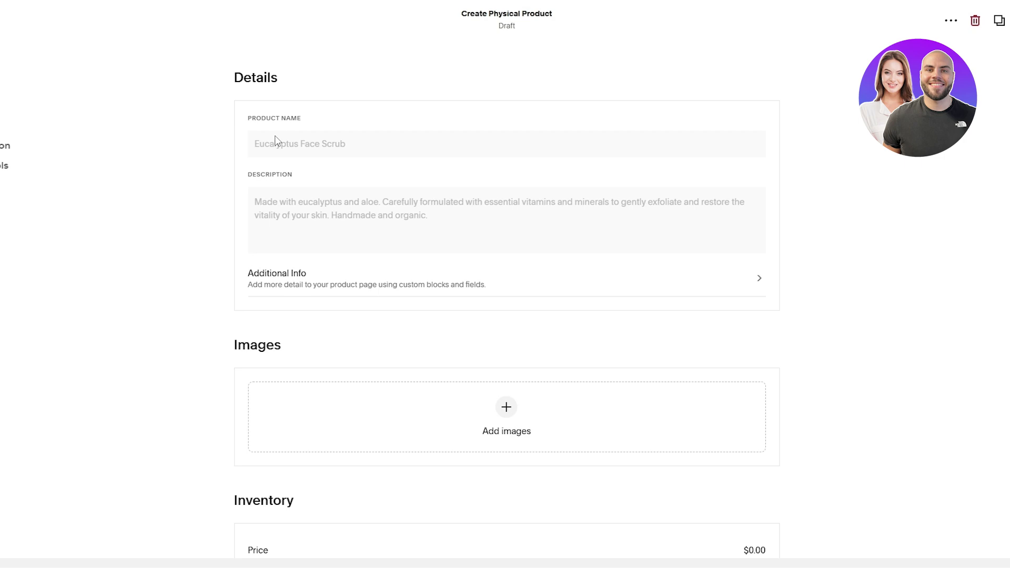
- Name the product Plain Black Tee and generate its description with Squarespace AI
left_click(276, 144)
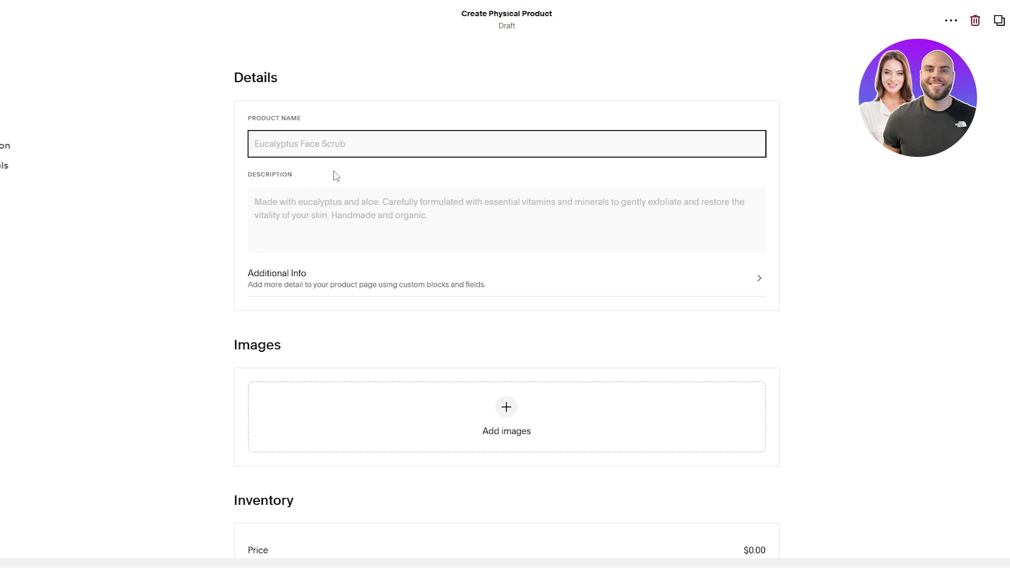
type("Plain Black Tee")
left_click(333, 217)
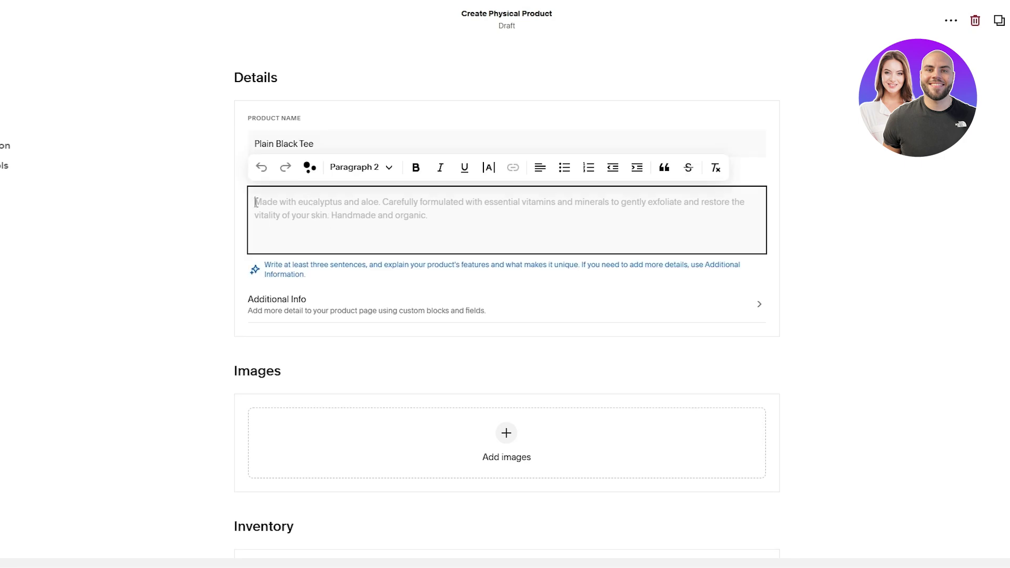
left_click(309, 168)
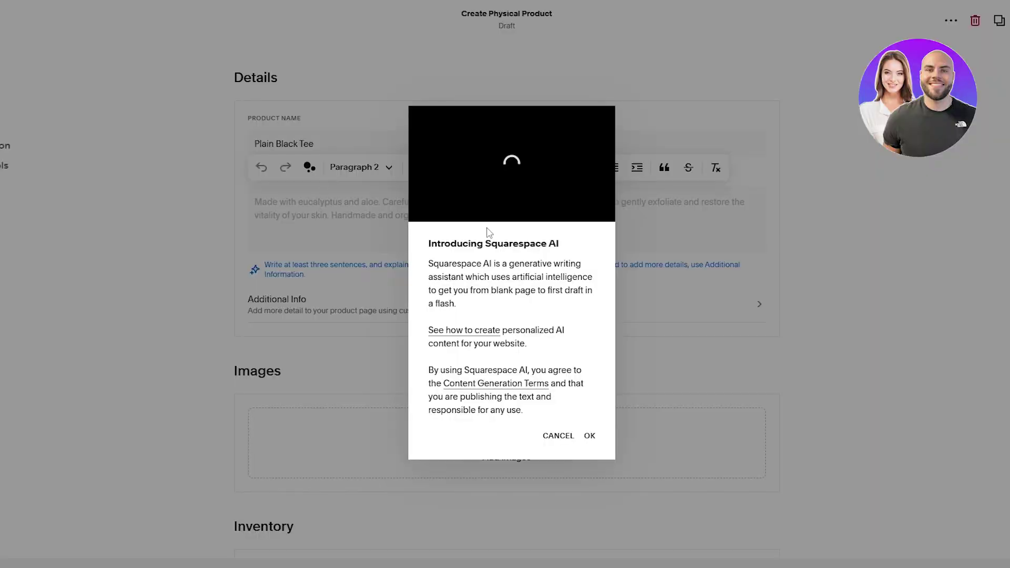
left_click(590, 436)
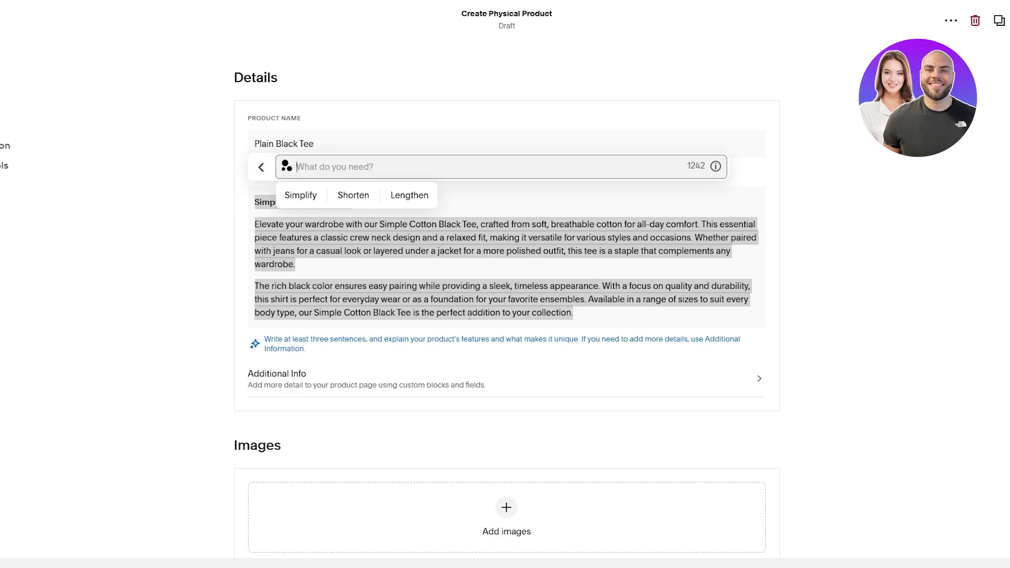
left_click(290, 208)
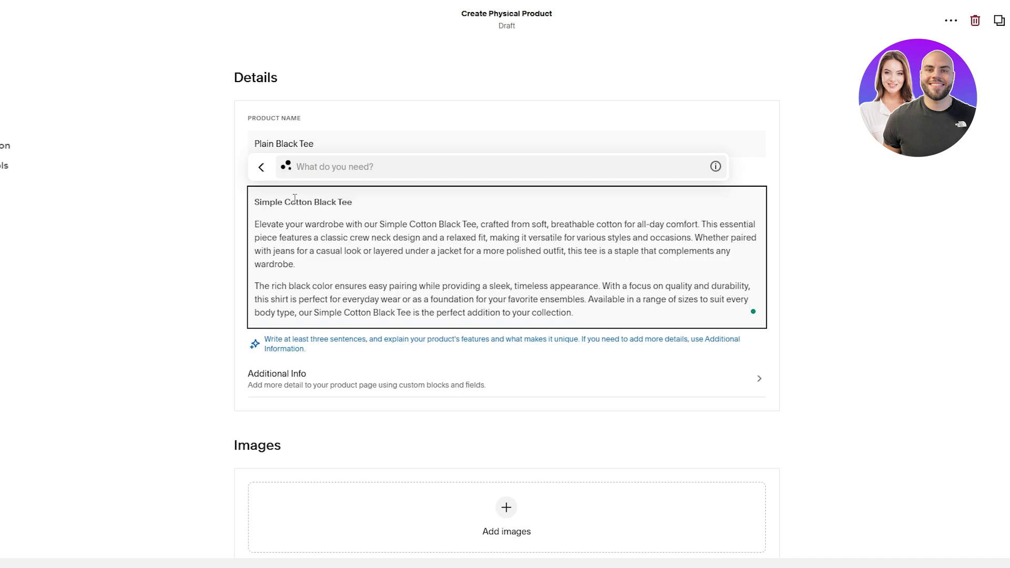
- Retitle the description 'Plain Black Tee' by removing 'Cotton' and replacing 'Simple' with 'Plain'
double_click(295, 202)
key("BackSpace")
double_click(270, 204)
type("Plain")
scroll(842, 295, "down", 4)
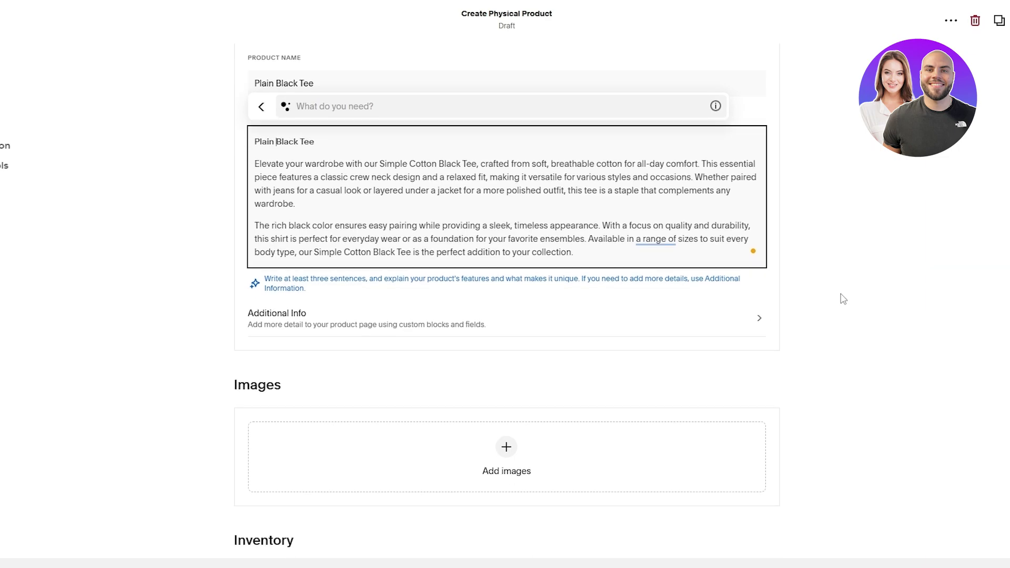
left_click(837, 294)
scroll(502, 304, "down", 3)
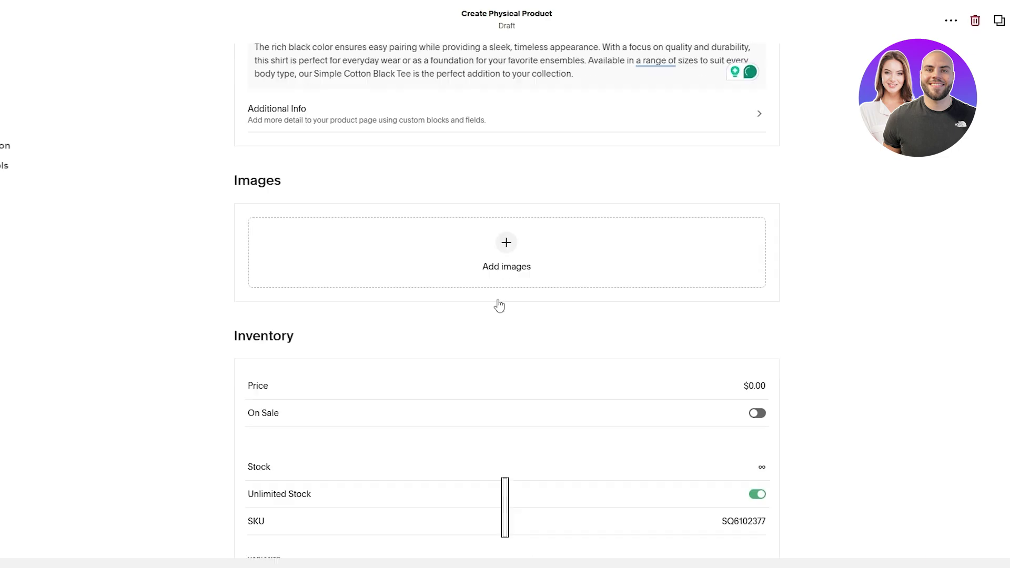
- Set the Plain Black Tee's price to $10.00, trying a $7.00 sale price and then removing it
left_click(744, 282)
type("1")
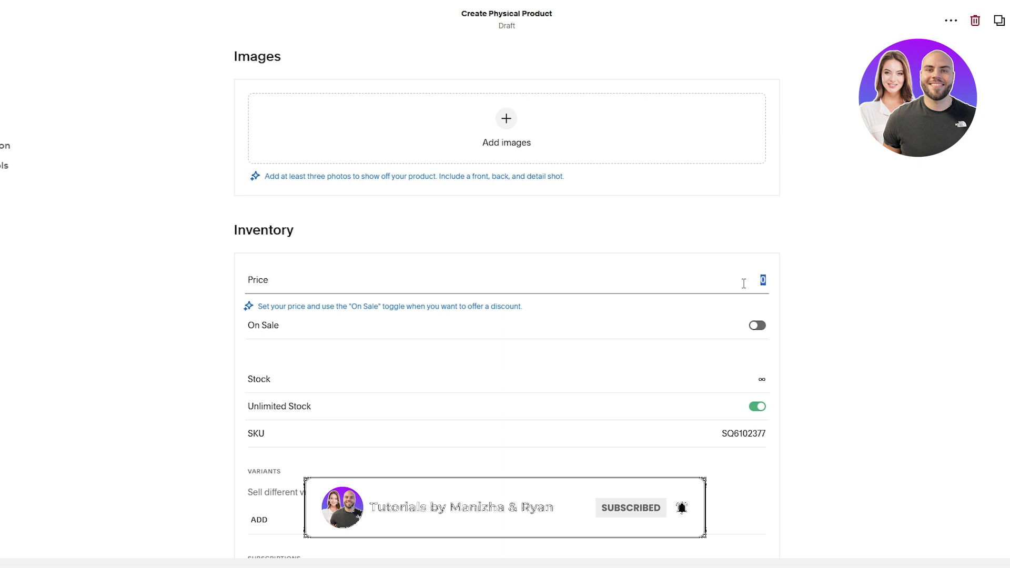
type("0")
scroll(855, 261, "down", 2)
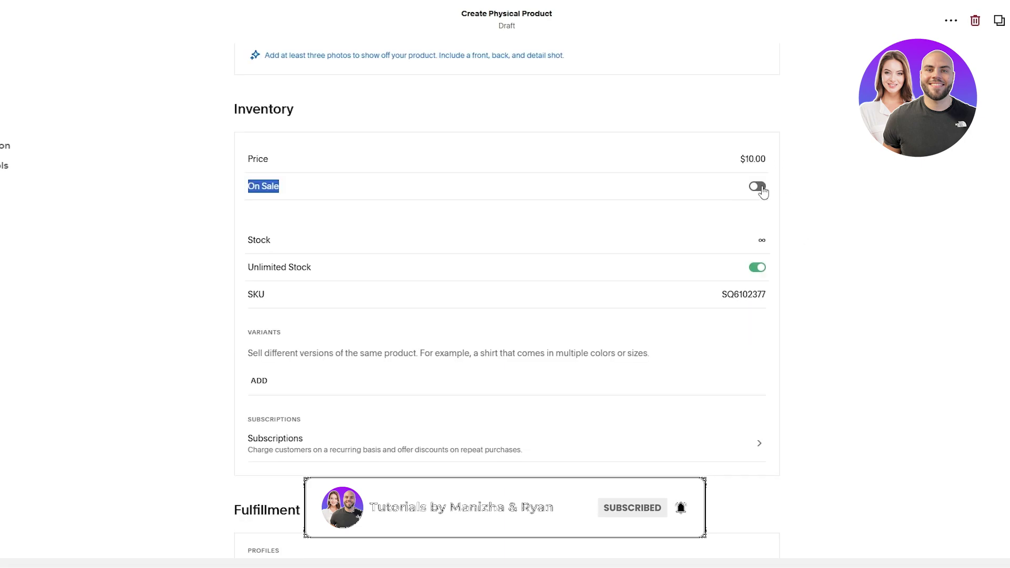
left_click(758, 188)
left_click(753, 212)
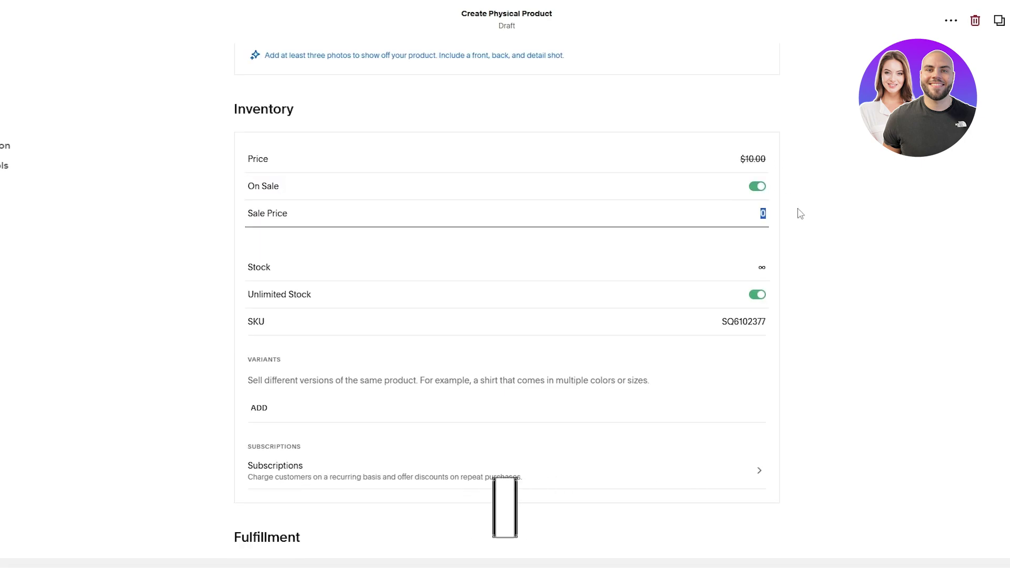
type("7")
key("Return")
left_click(758, 187)
- Switch off unlimited stock and limit the stock to 200 units
scroll(265, 227, "down", 2)
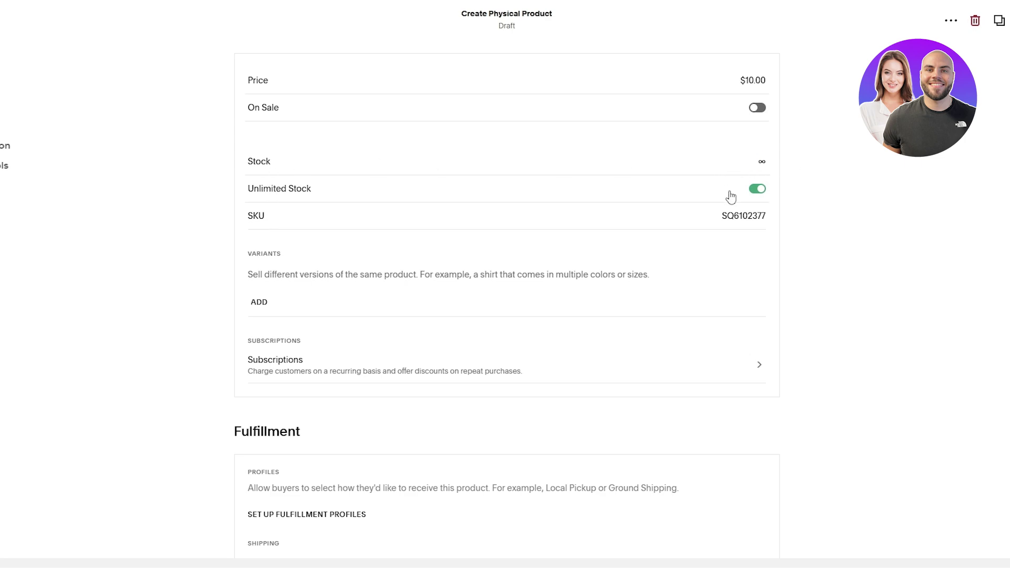
left_click(749, 163)
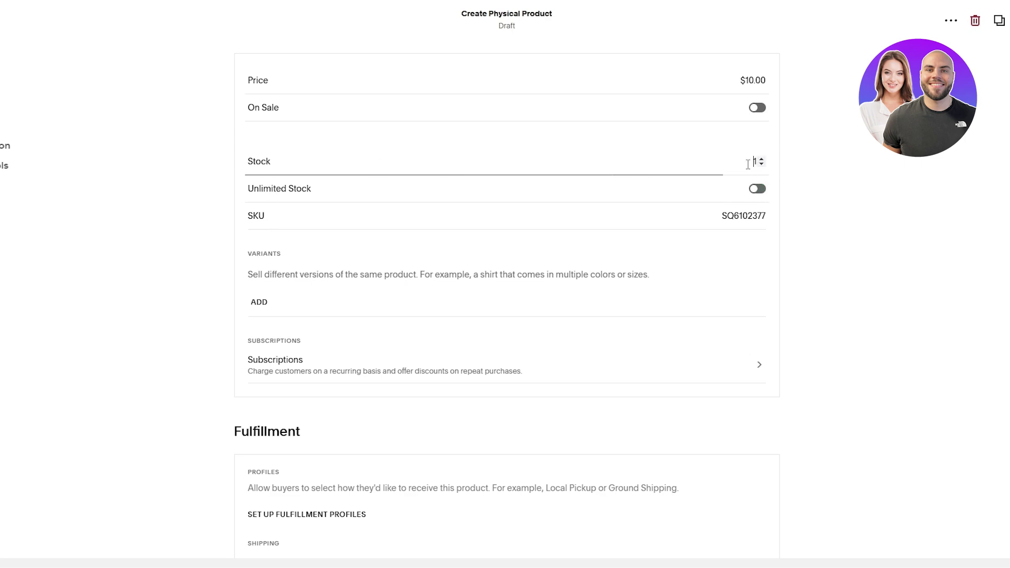
type("200")
left_click(783, 172)
scroll(478, 273, "down", 3)
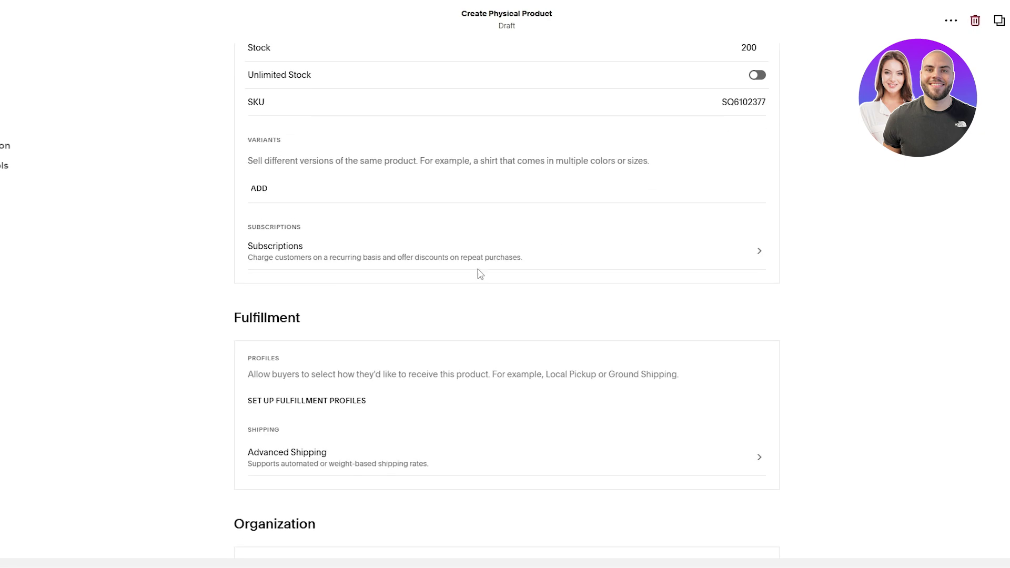
scroll(316, 197, "up", 2)
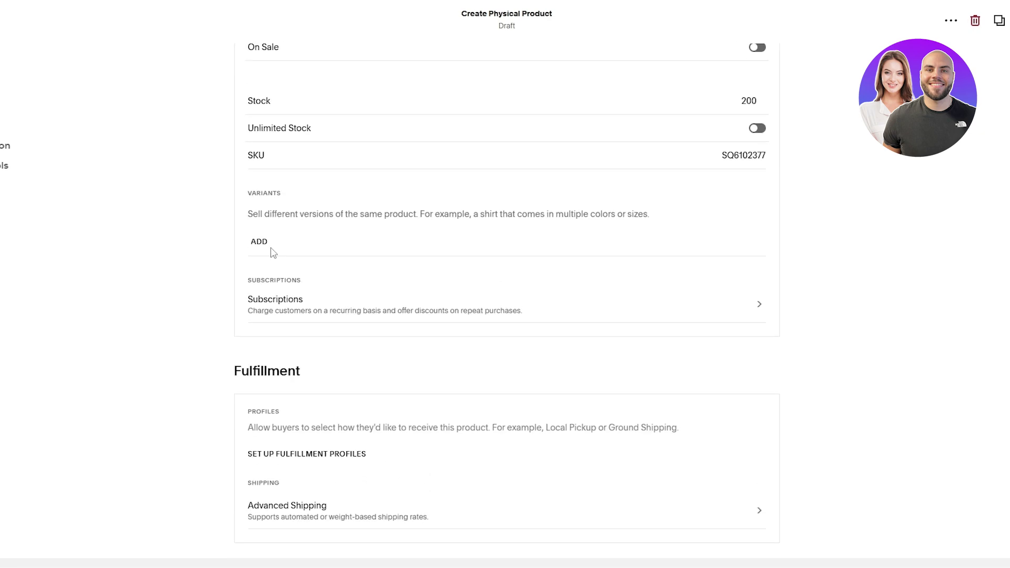
- Add a Size variant option and delete the Color option
left_click(273, 252)
left_click(241, 168)
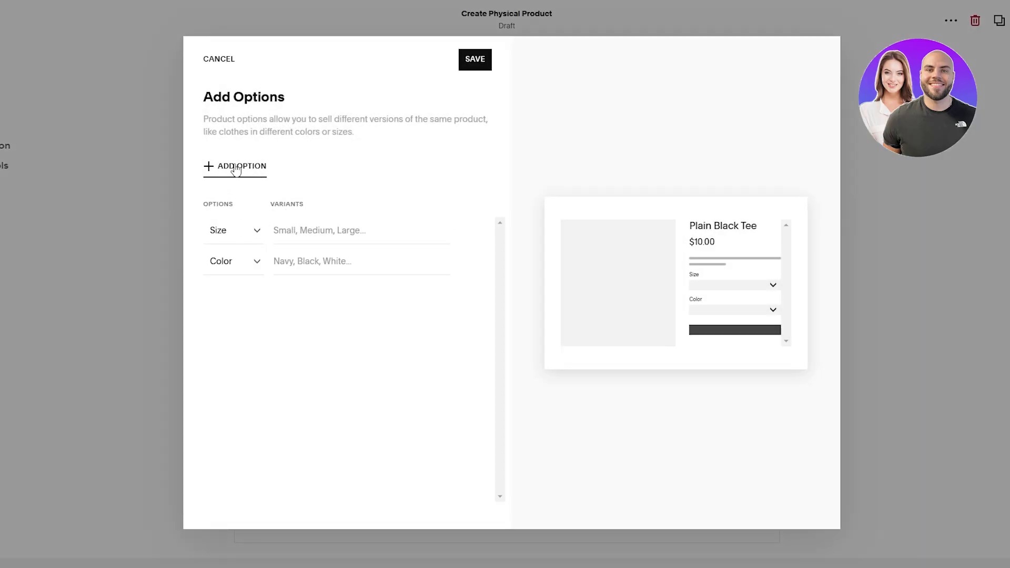
left_click(462, 261)
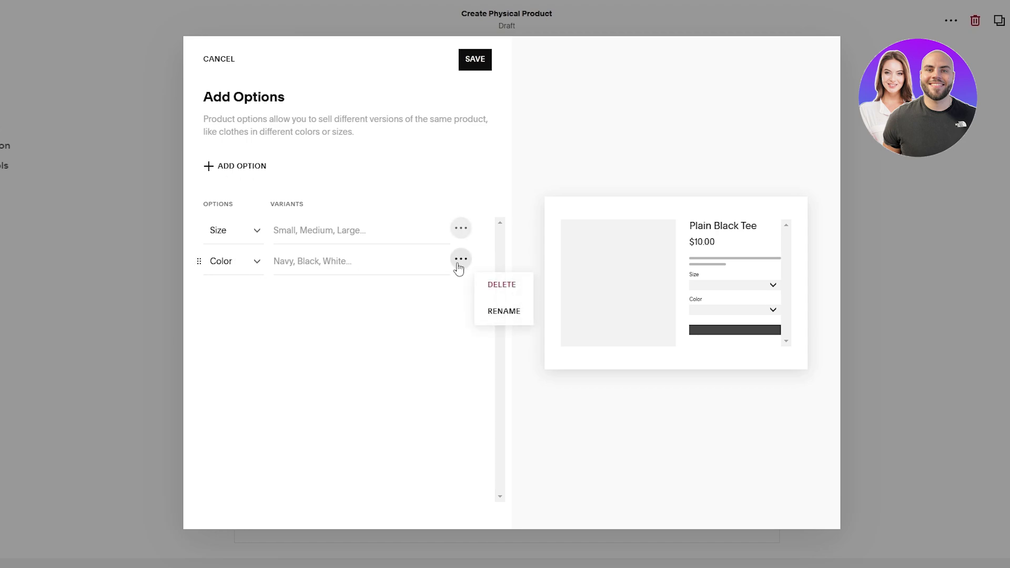
left_click(501, 286)
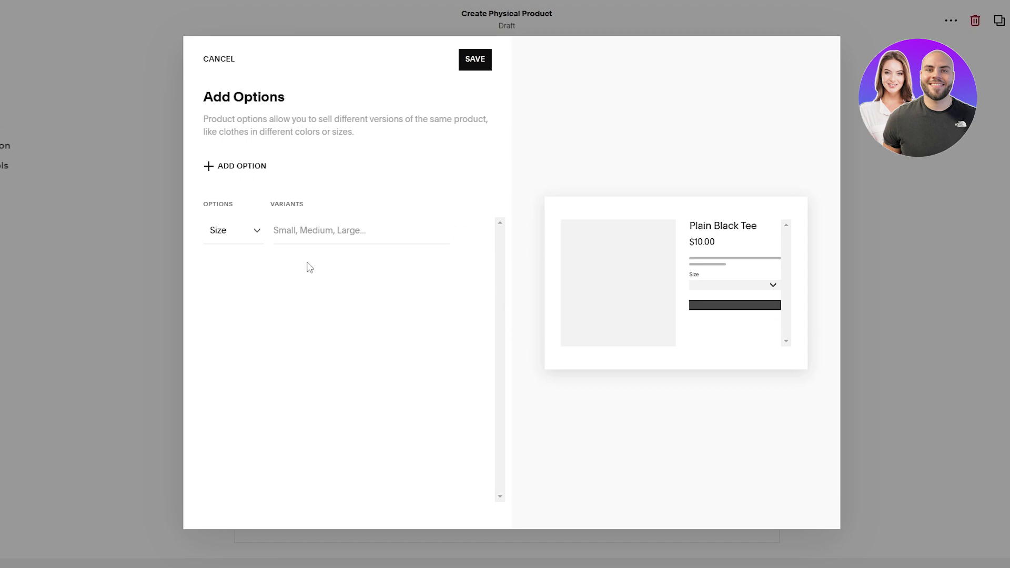
- Enter the size variants small, Medium and Large
left_click(257, 230)
left_click(344, 230)
type("small")
key("Return")
type("Medium")
key("Return")
type("Lar")
left_click(323, 304)
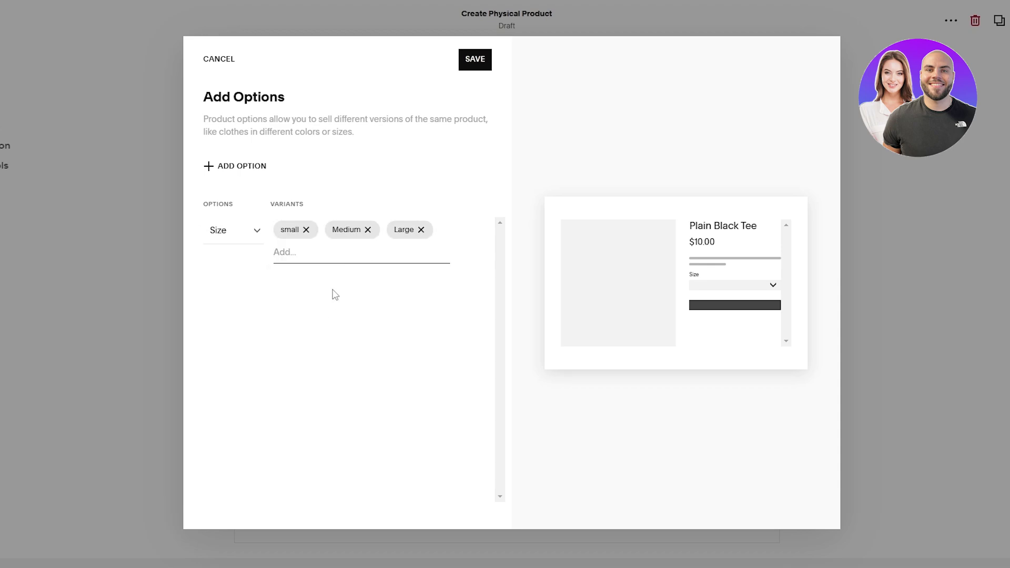
- Save the size variants and change Plain Black Tee from Hidden to Public in the products list
left_click(474, 61)
scroll(669, 372, "down", 5)
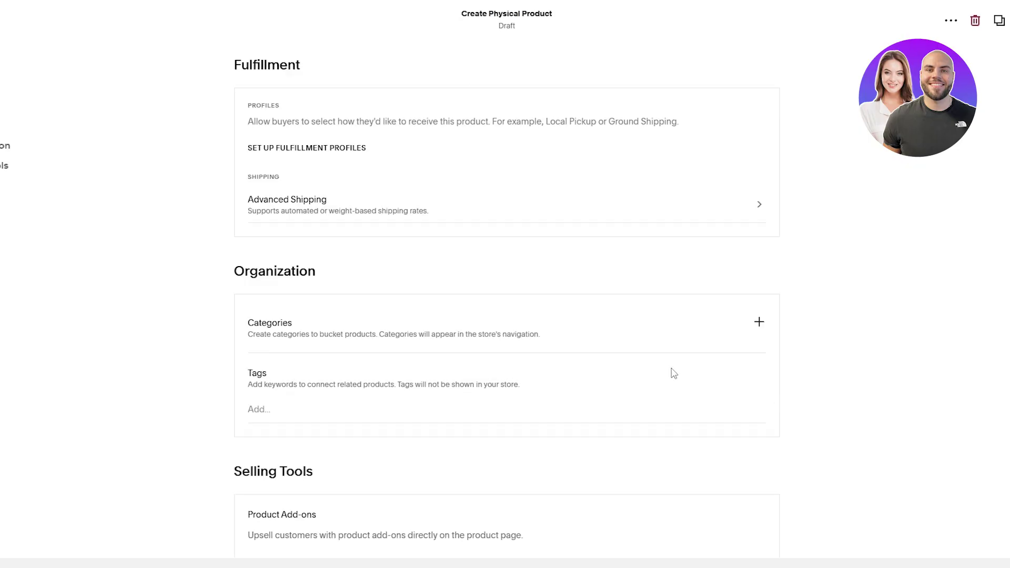
scroll(645, 387, "up", 5)
scroll(430, 297, "up", 8)
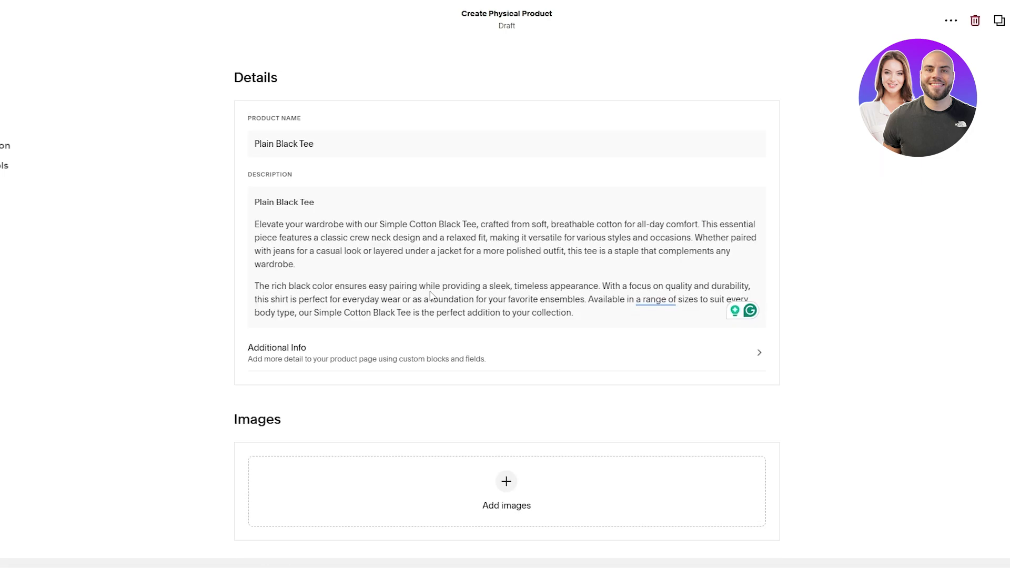
scroll(579, 315, "down", 4)
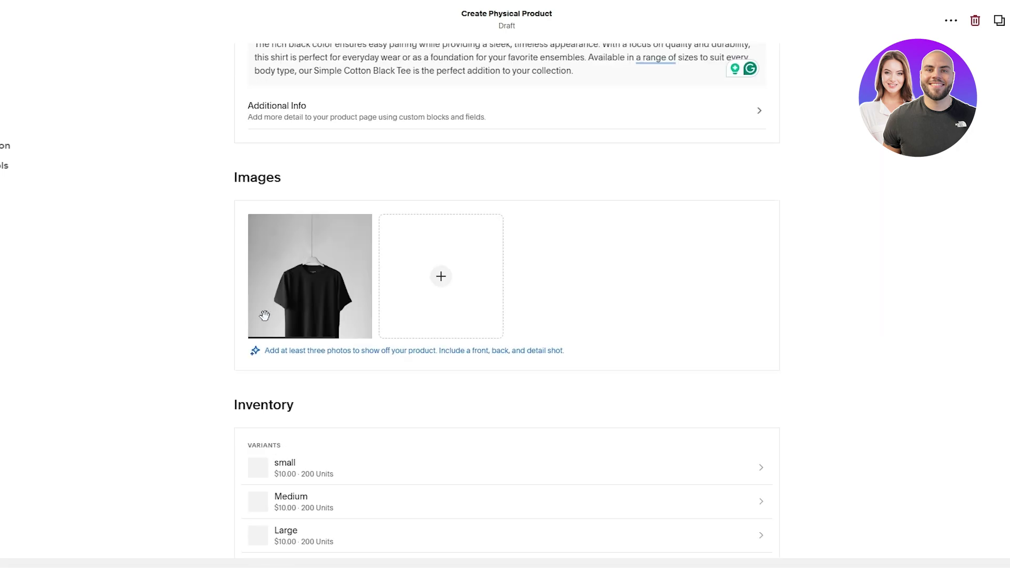
scroll(528, 305, "down", 15)
scroll(529, 307, "up", 15)
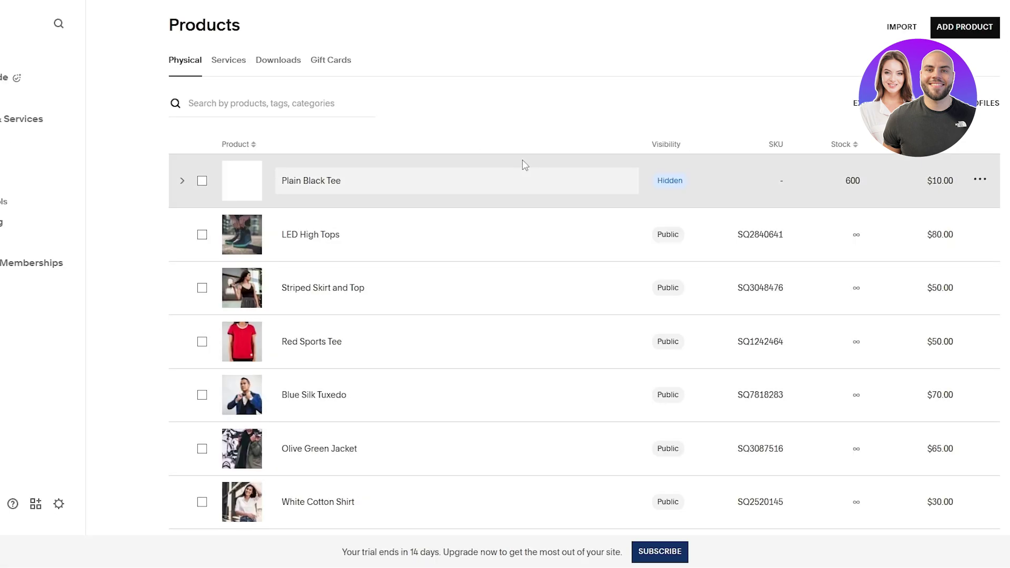
left_click(687, 181)
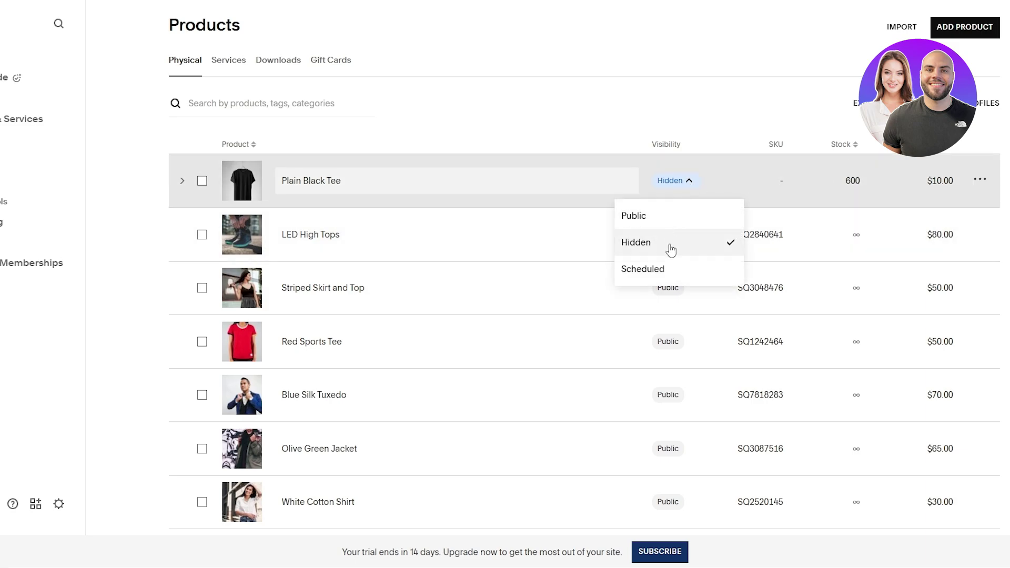
left_click(671, 226)
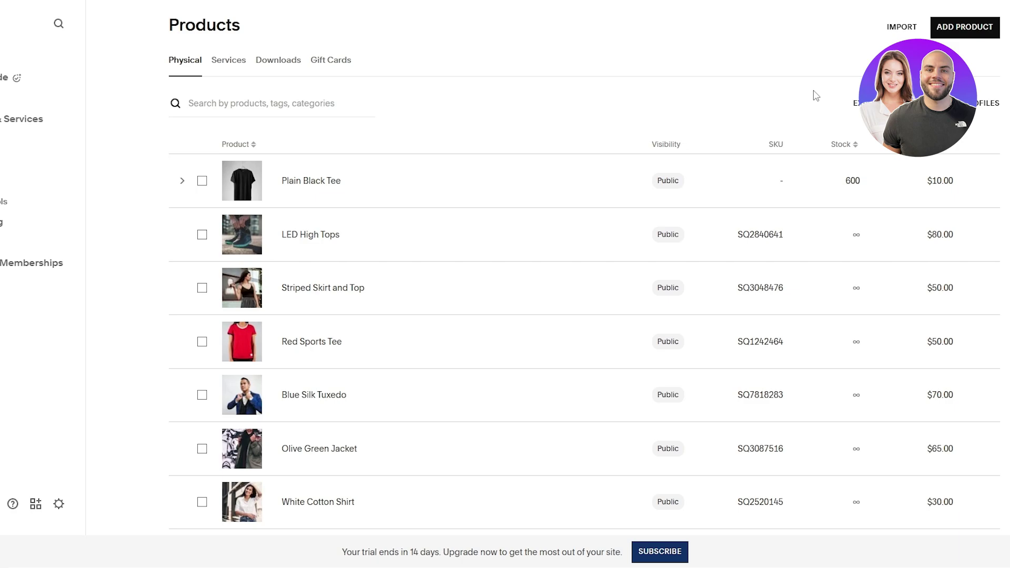
- Preview the Shop page, exit its editor and open the Tops category
left_click(120, 148)
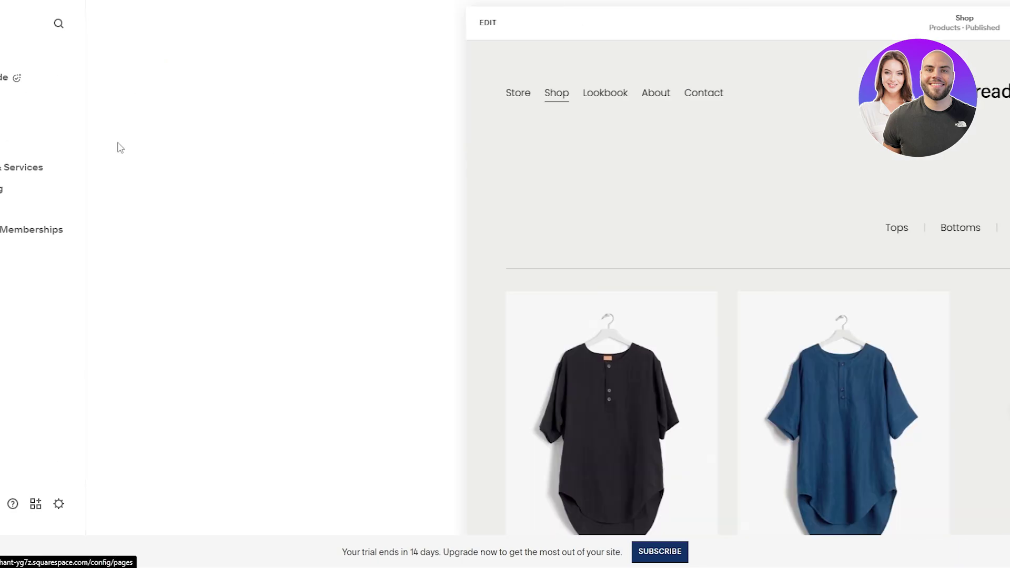
scroll(357, 206, "down", 5)
scroll(356, 208, "up", 5)
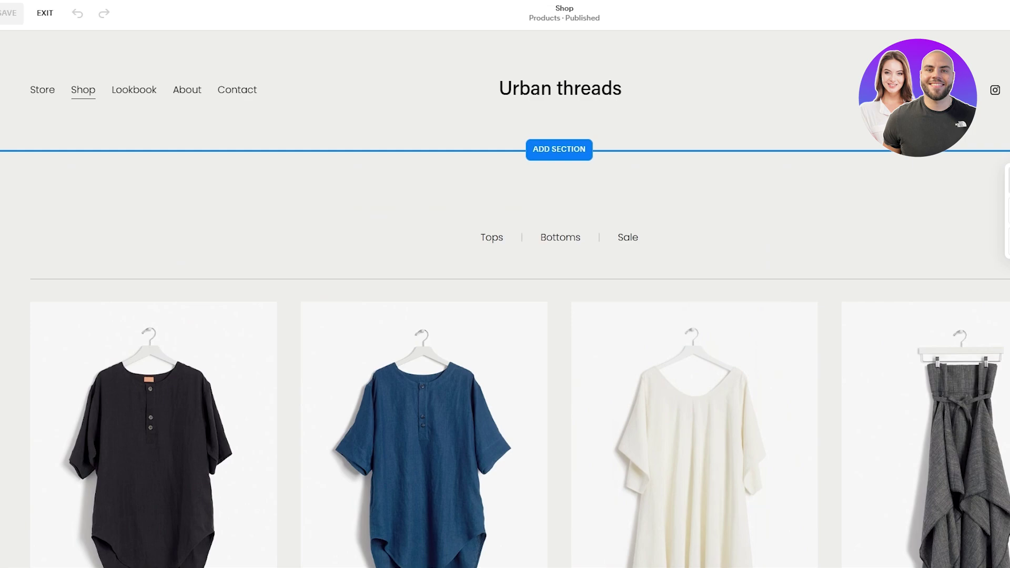
key("Escape")
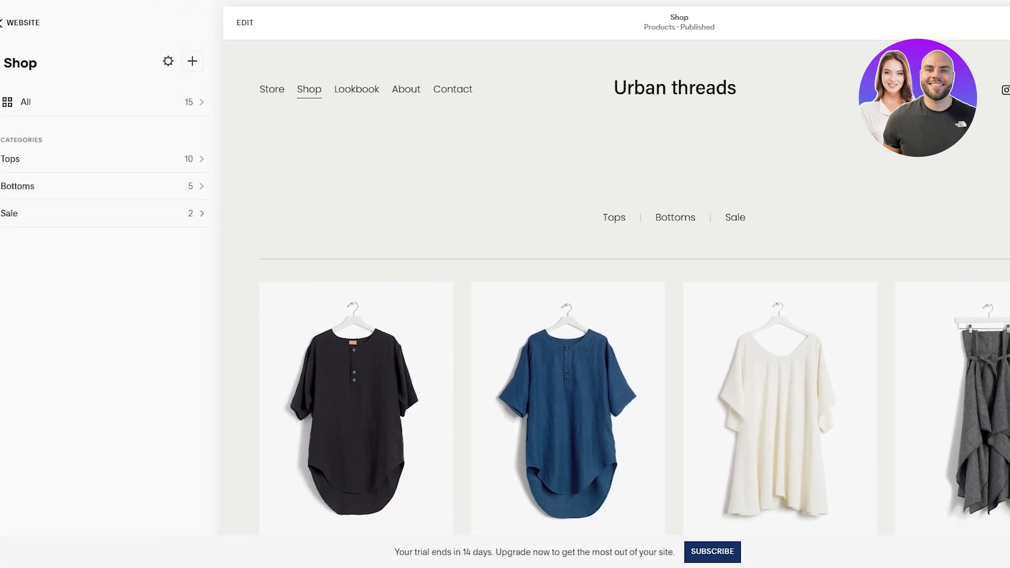
left_click(201, 161)
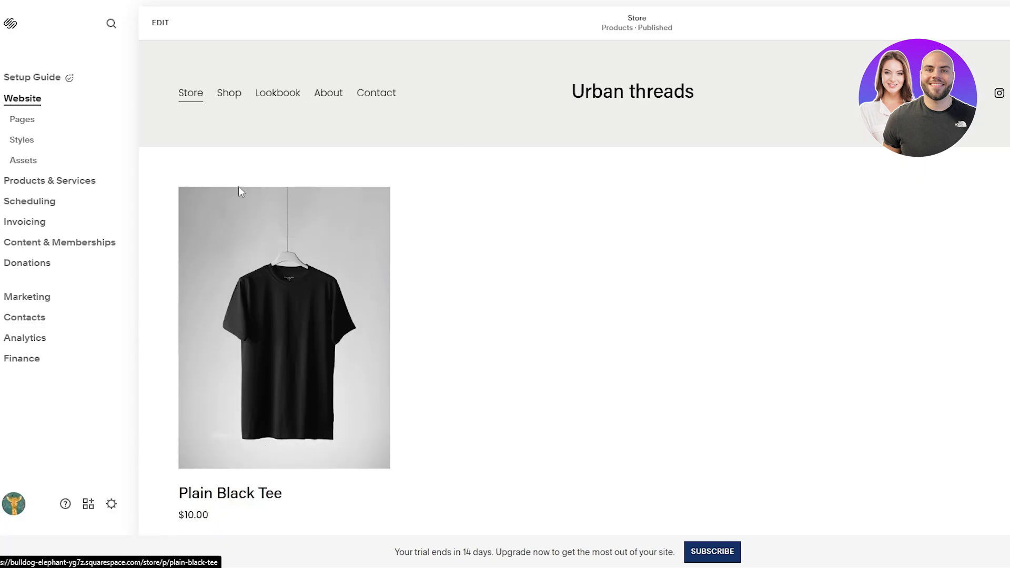
- Enter the Store page editor, briefly select the header, then exit back to the Store panel
left_click(160, 22)
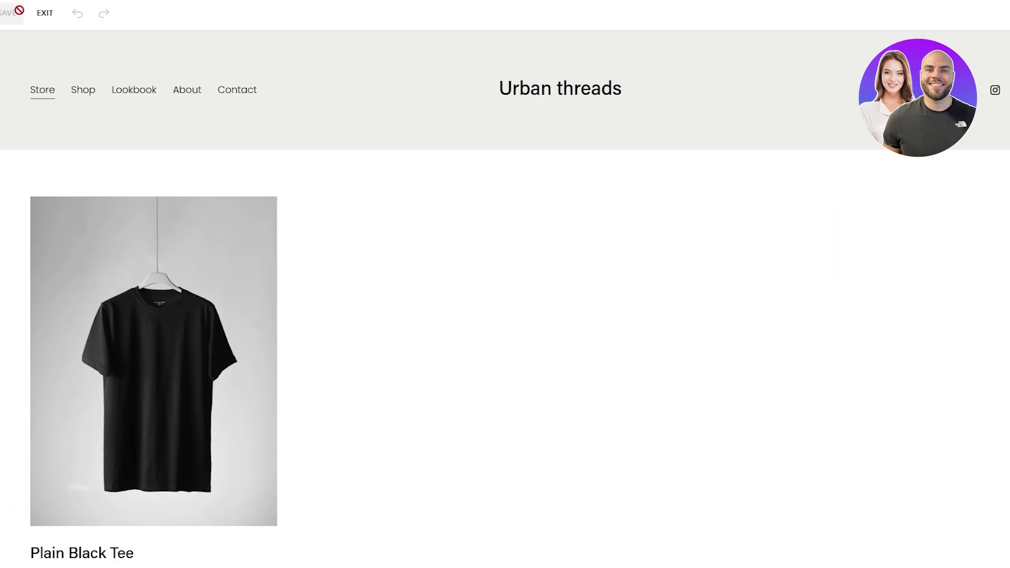
scroll(510, 121, "down", 5)
scroll(480, 127, "up", 5)
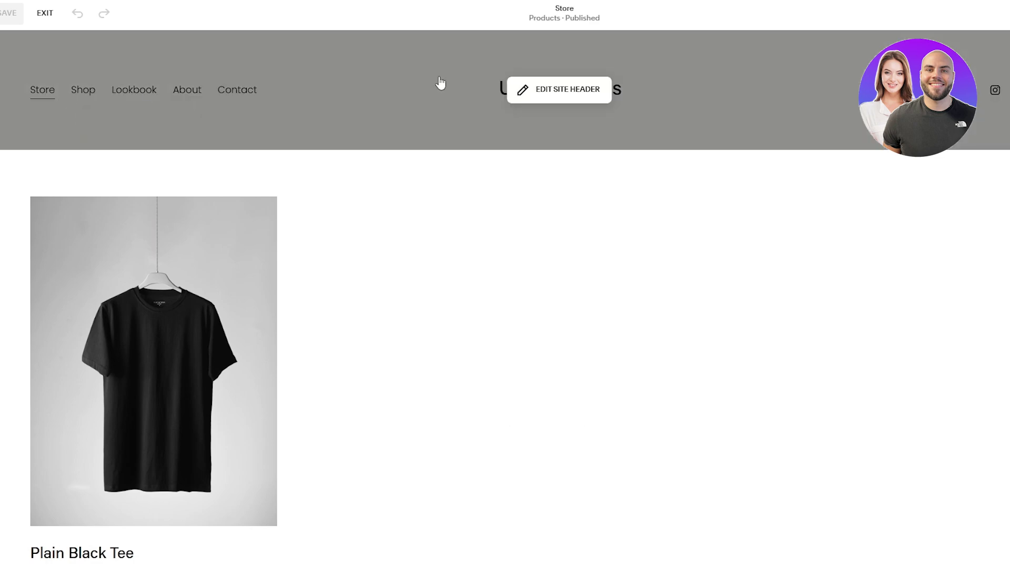
left_click(86, 99)
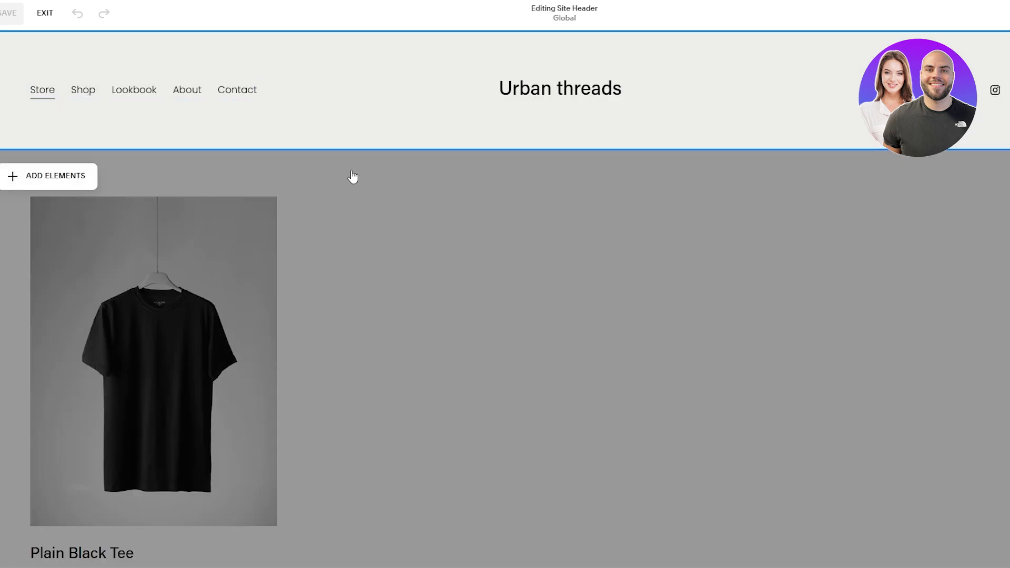
left_click(463, 182)
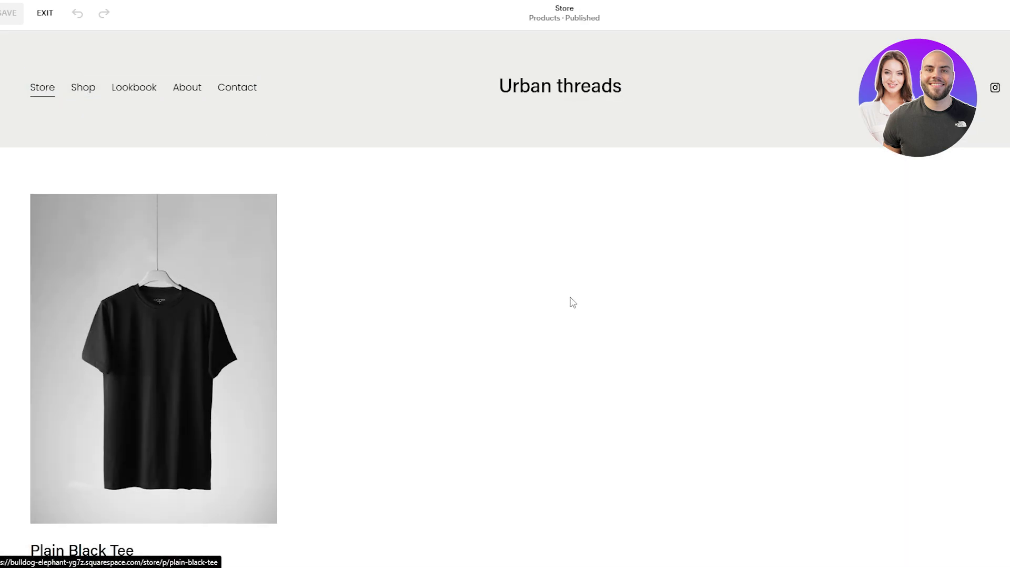
scroll(611, 314, "down", 7)
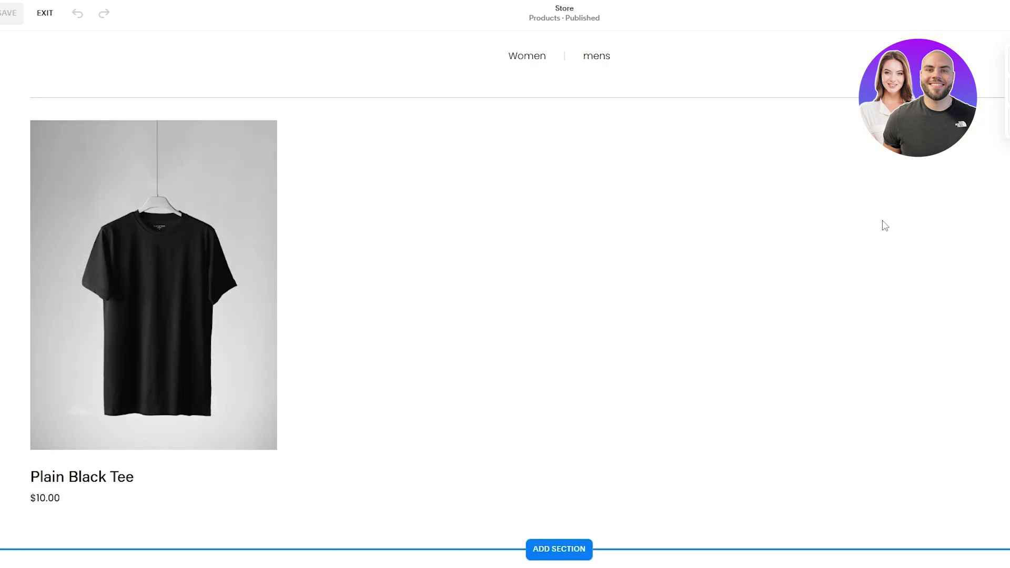
scroll(615, 289, "up", 4)
scroll(248, 330, "down", 4)
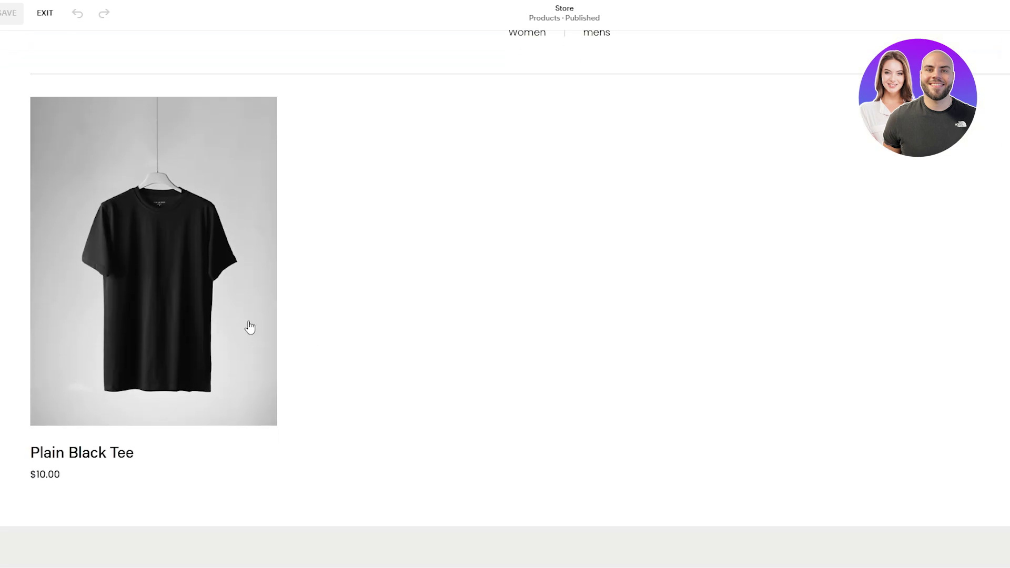
scroll(609, 306, "up", 7)
scroll(543, 374, "down", 4)
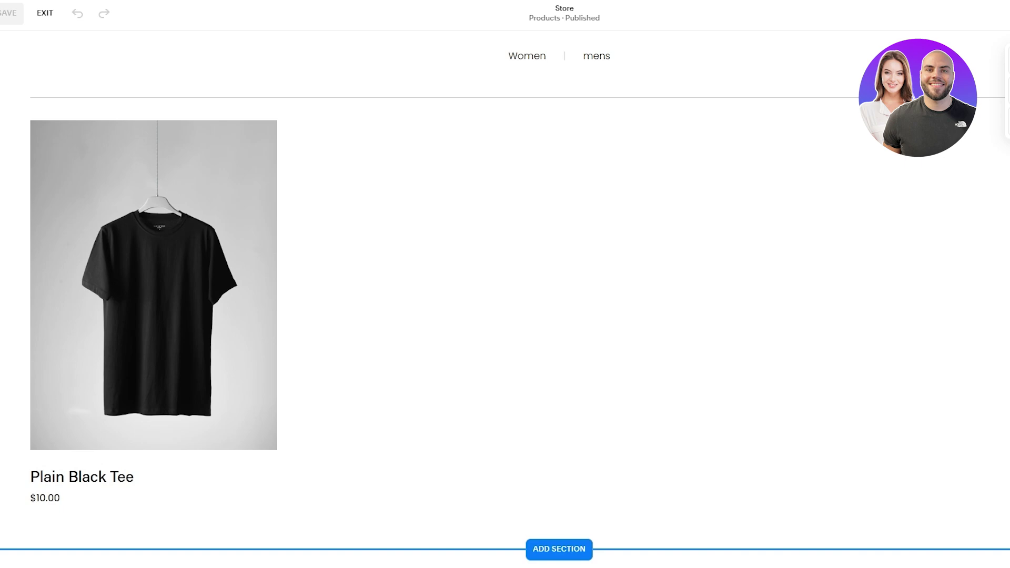
scroll(543, 375, "up", 2)
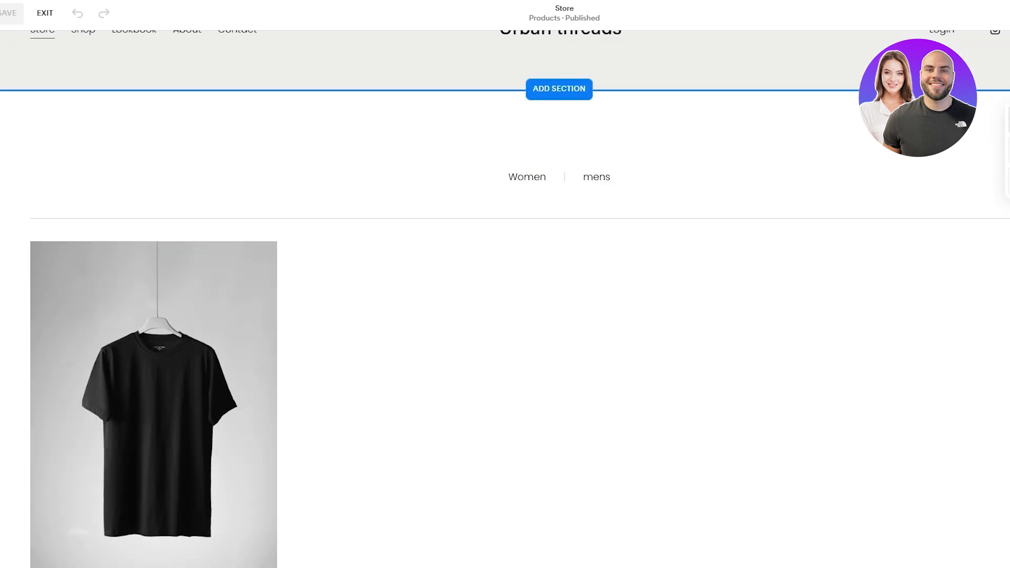
key("Escape")
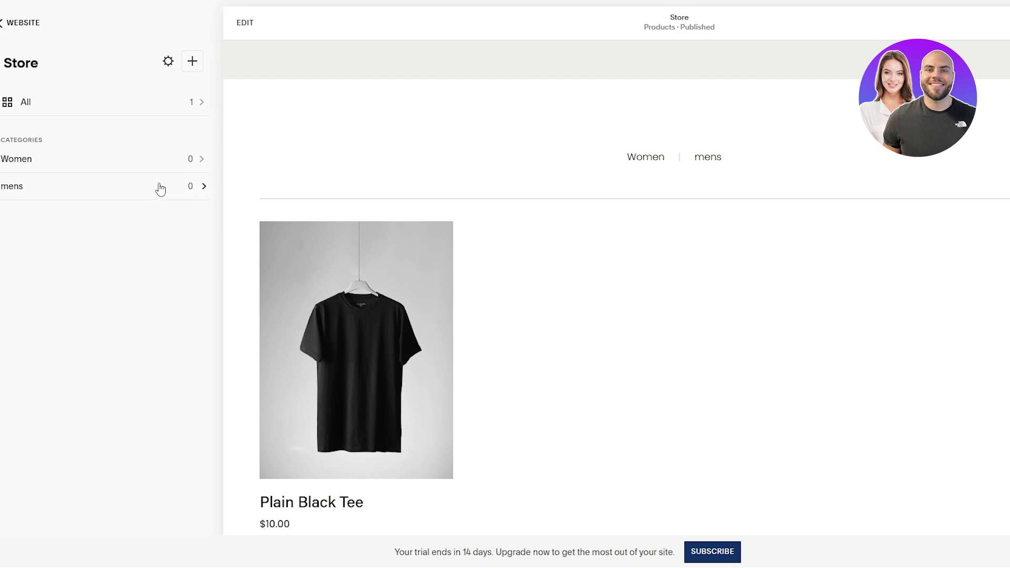
left_click(167, 62)
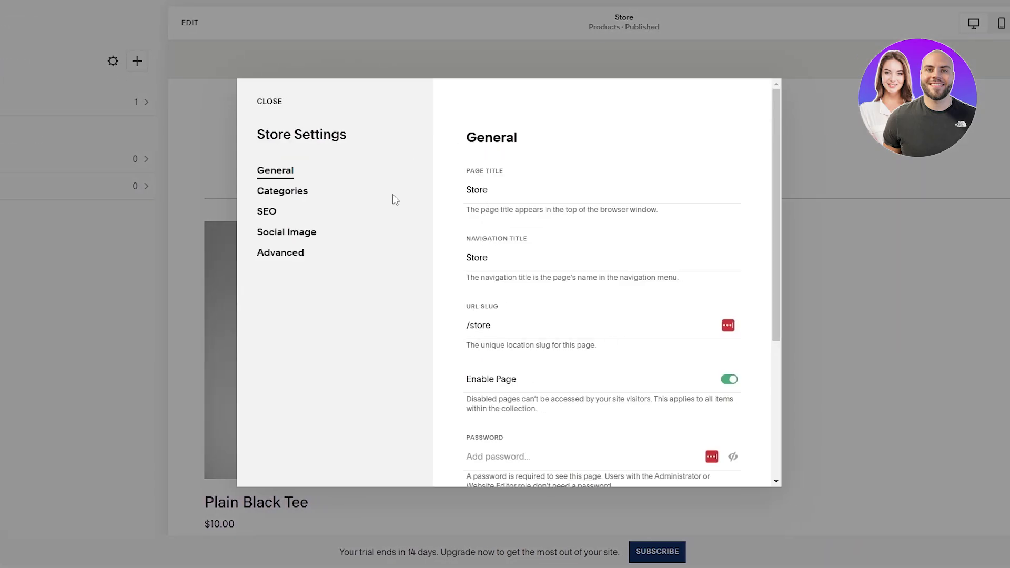
left_click(293, 199)
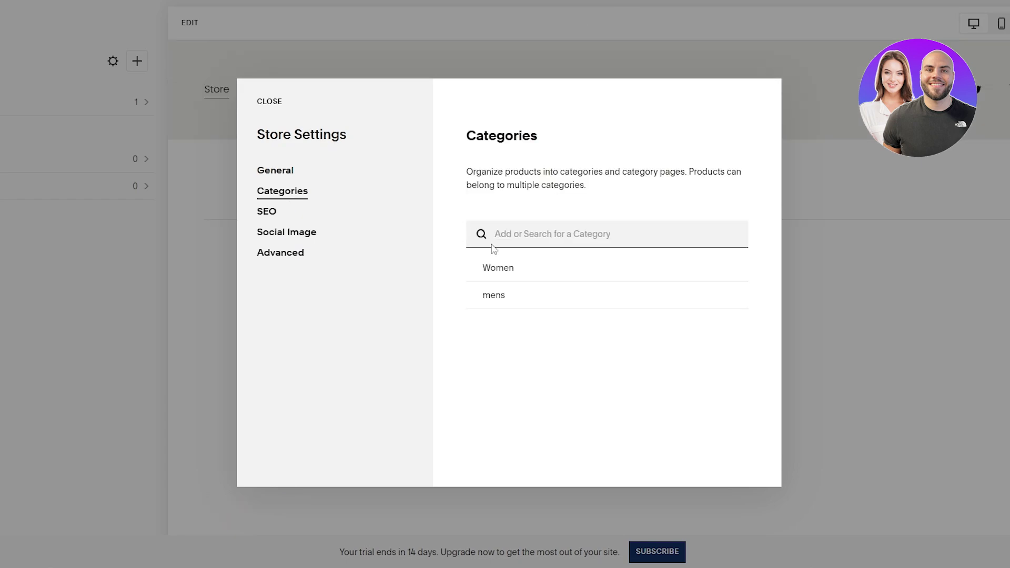
left_click(540, 235)
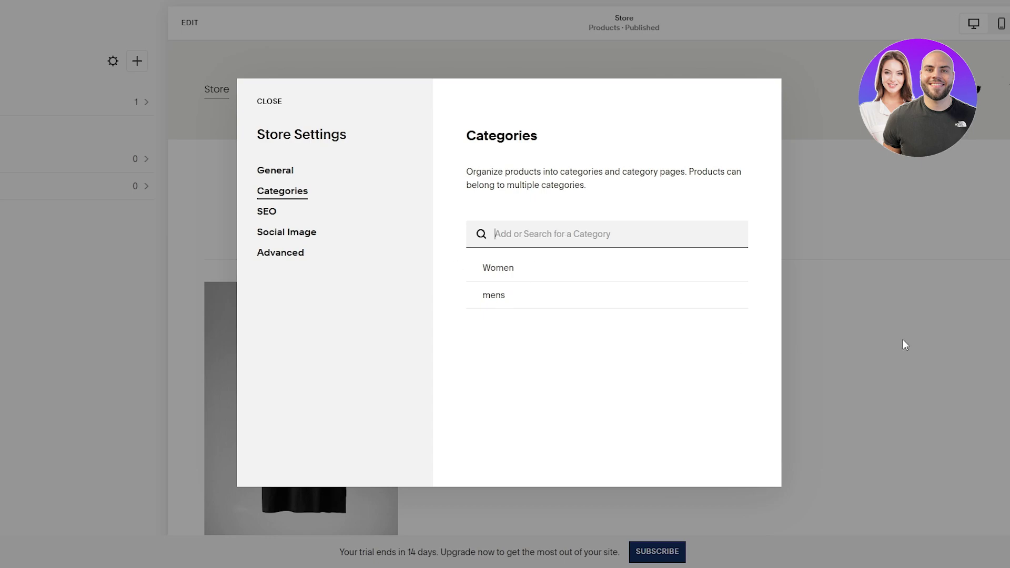
left_click(658, 301)
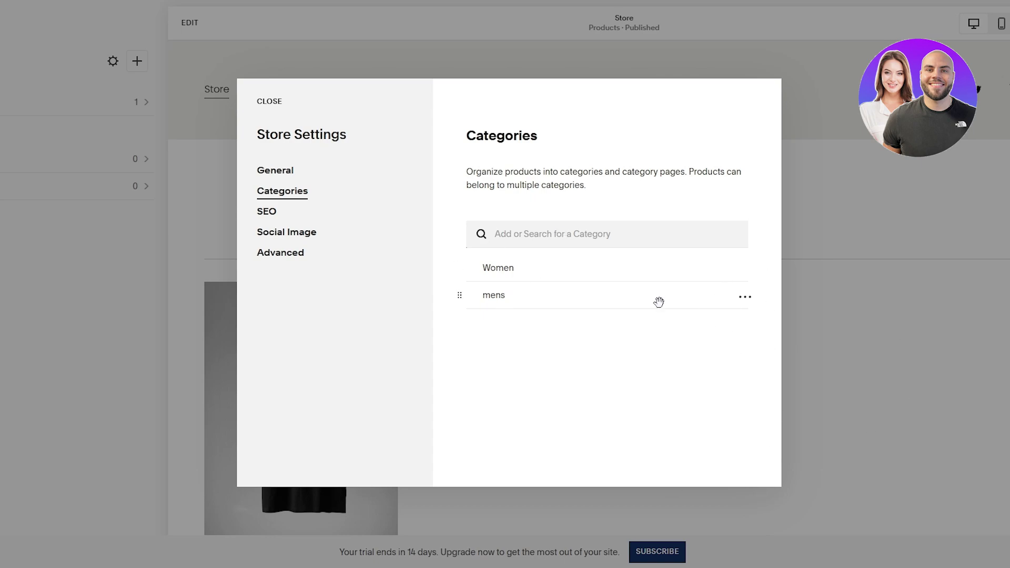
left_click(285, 216)
left_click(283, 235)
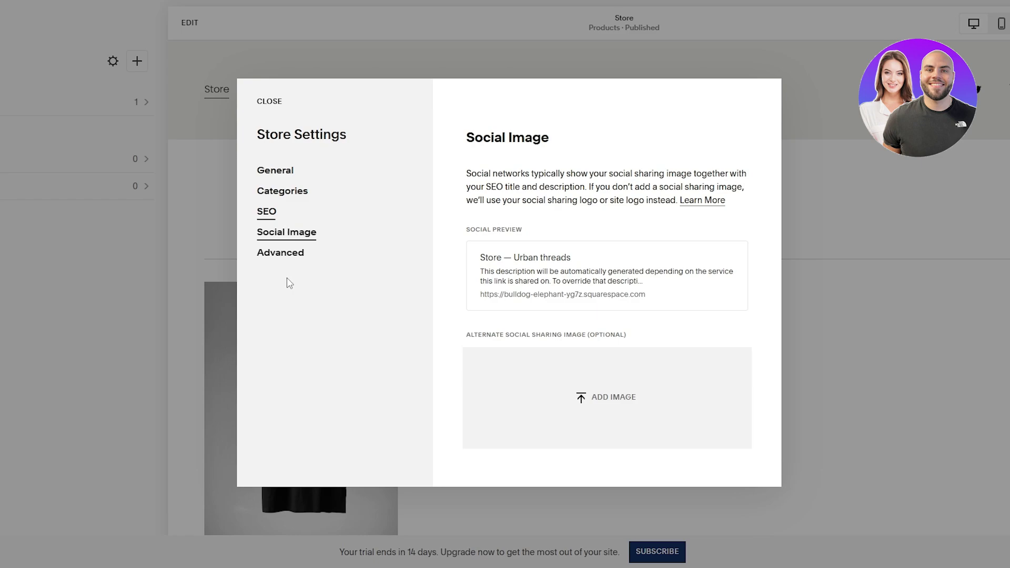
left_click(284, 263)
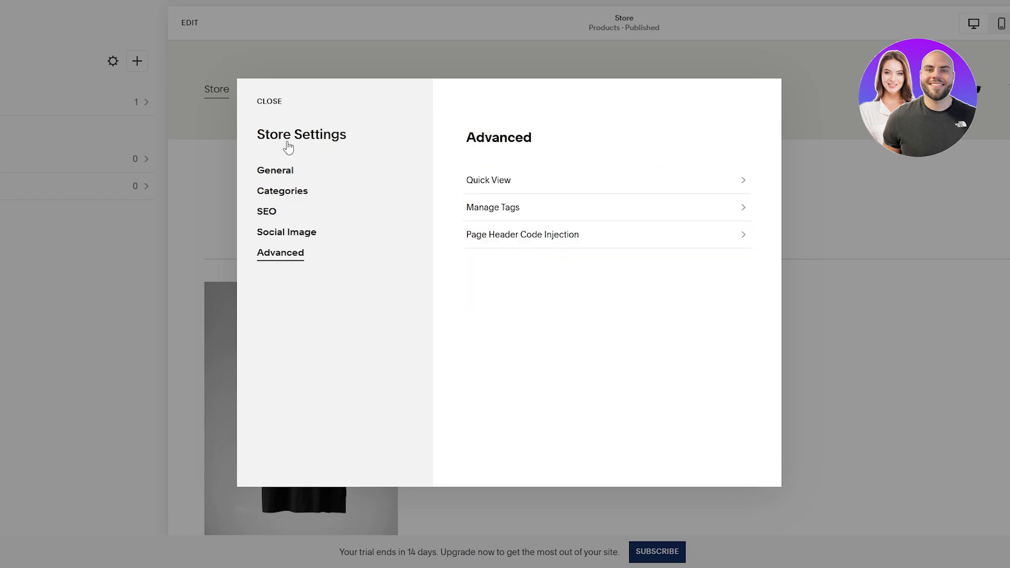
left_click(284, 171)
left_click(857, 161)
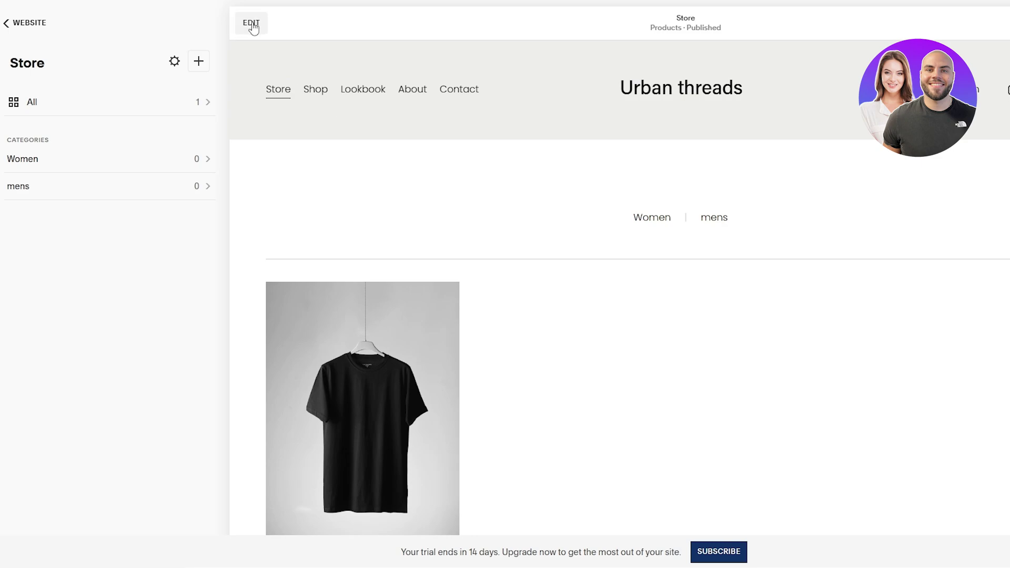
- Enter the Store page editor and start editing the site header
left_click(252, 24)
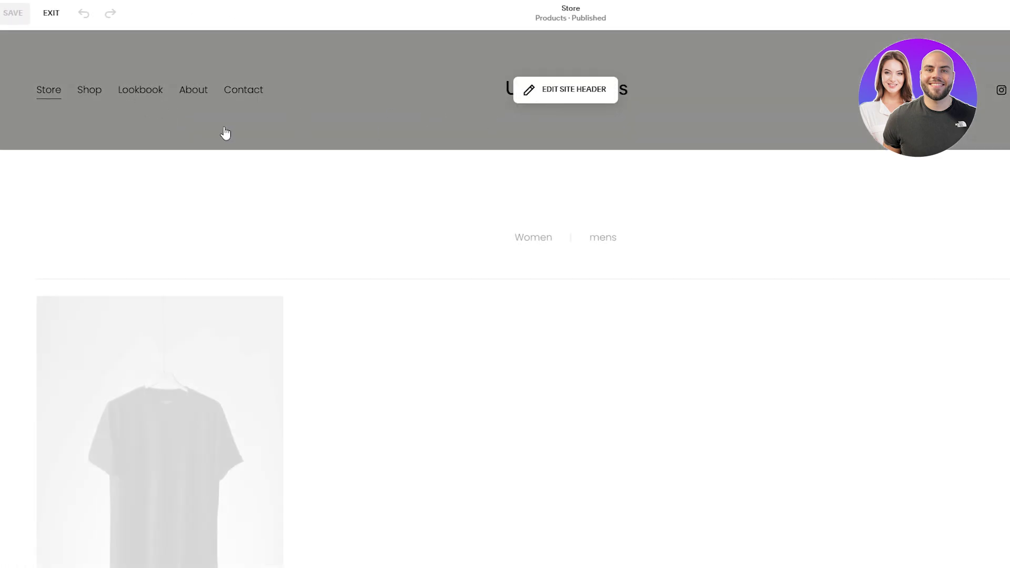
scroll(589, 288, "down", 1)
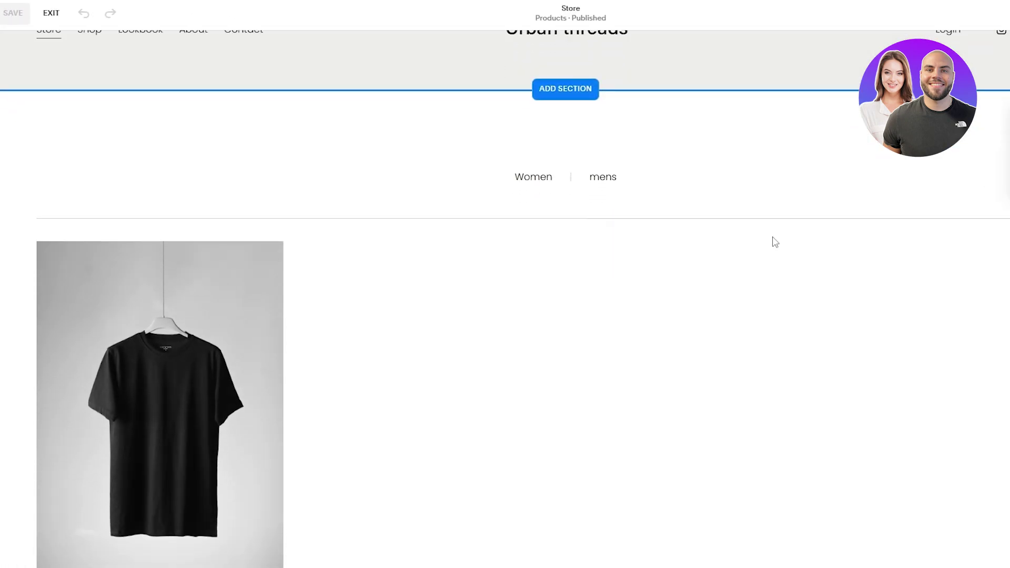
scroll(567, 252, "down", 6)
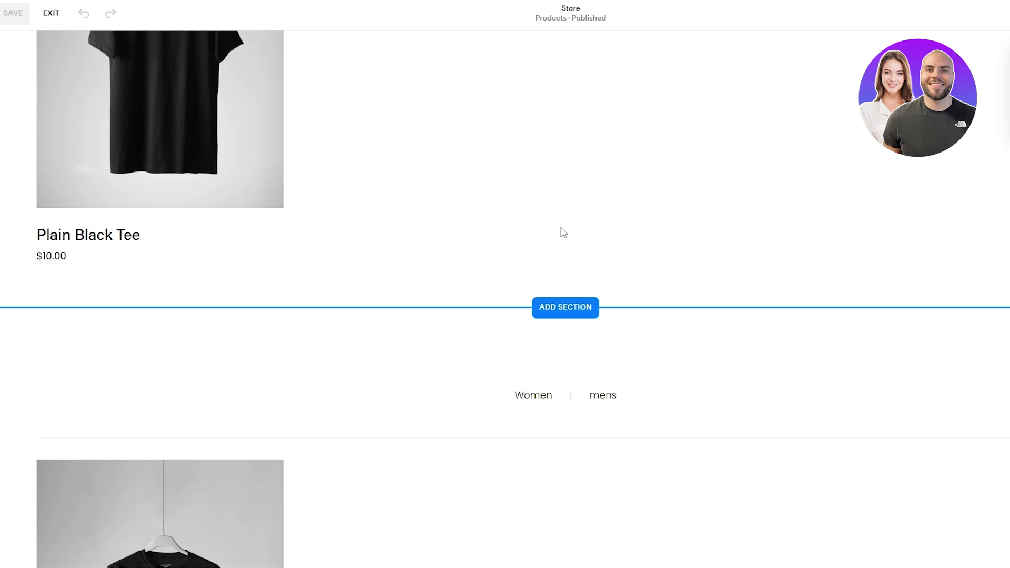
scroll(558, 233, "down", 11)
scroll(541, 319, "up", 6)
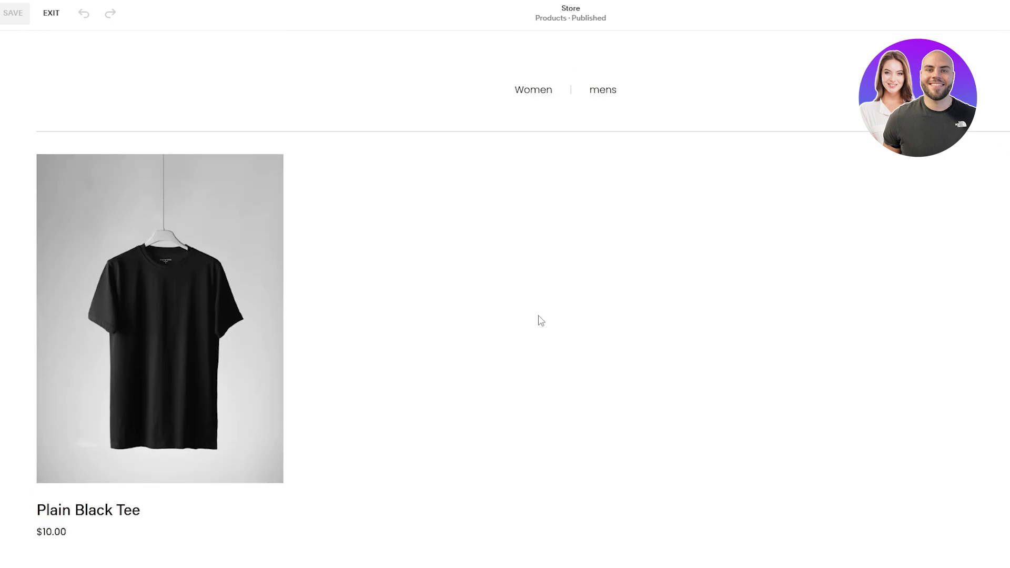
scroll(540, 319, "up", 12)
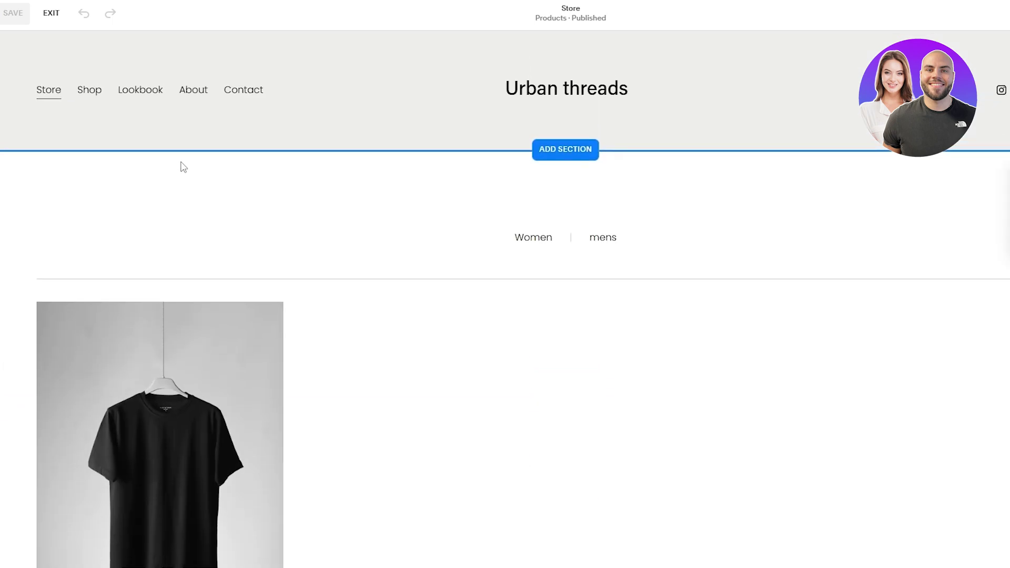
left_click(602, 97)
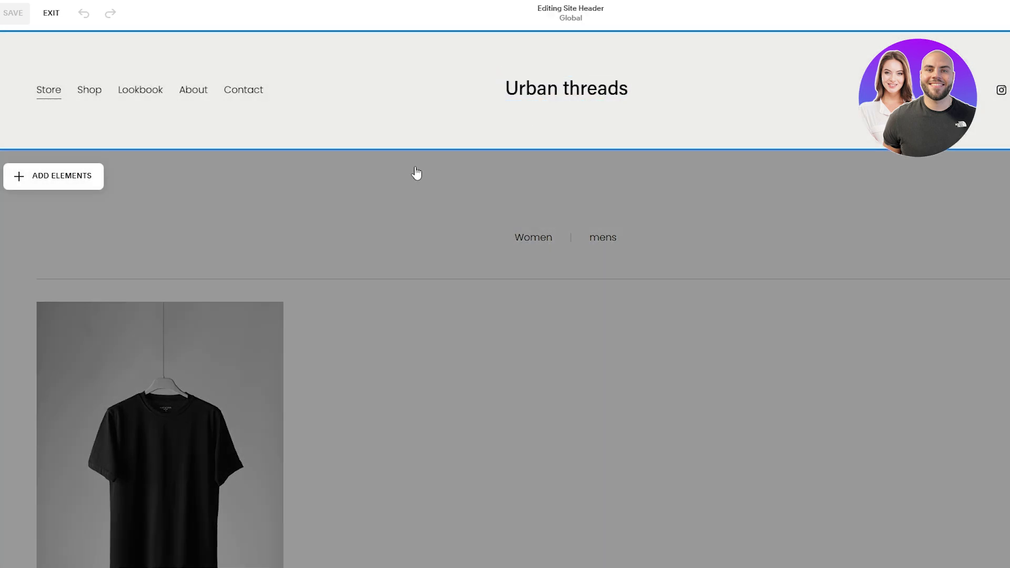
- In the header elements, dismiss the language notice and leave the Button switched off
left_click(38, 178)
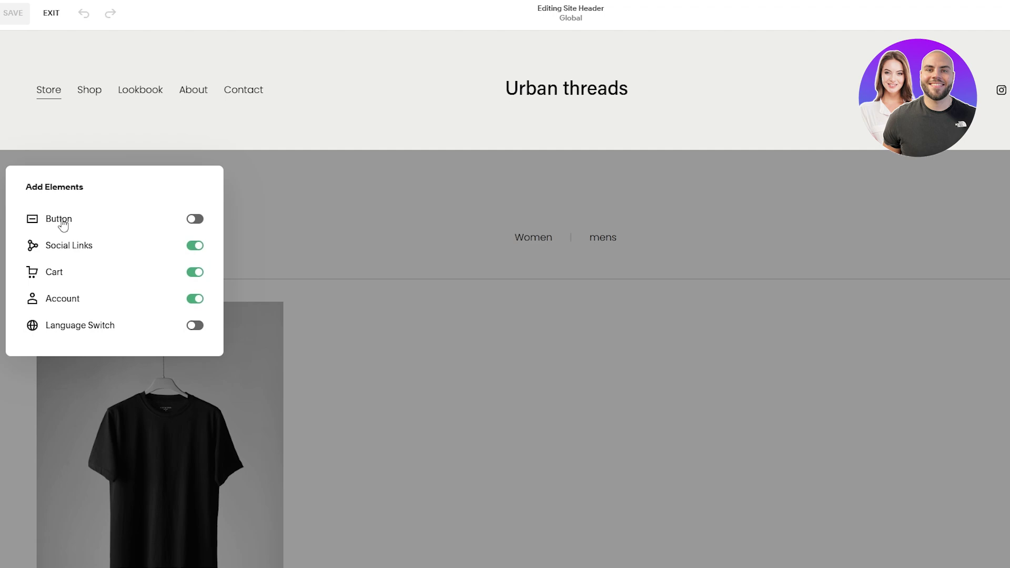
left_click(191, 327)
left_click(439, 322)
left_click(196, 220)
left_click(197, 220)
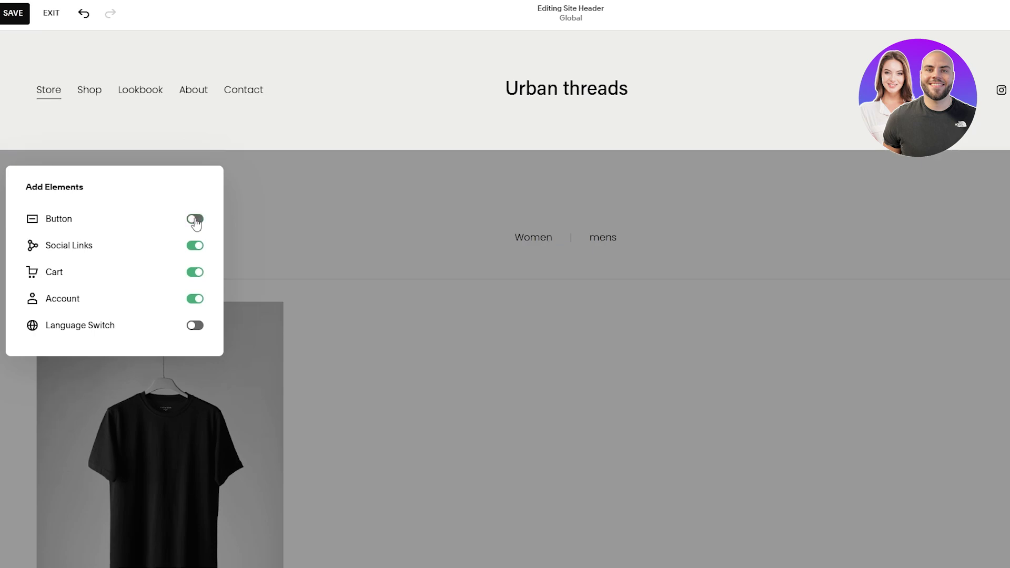
left_click(509, 216)
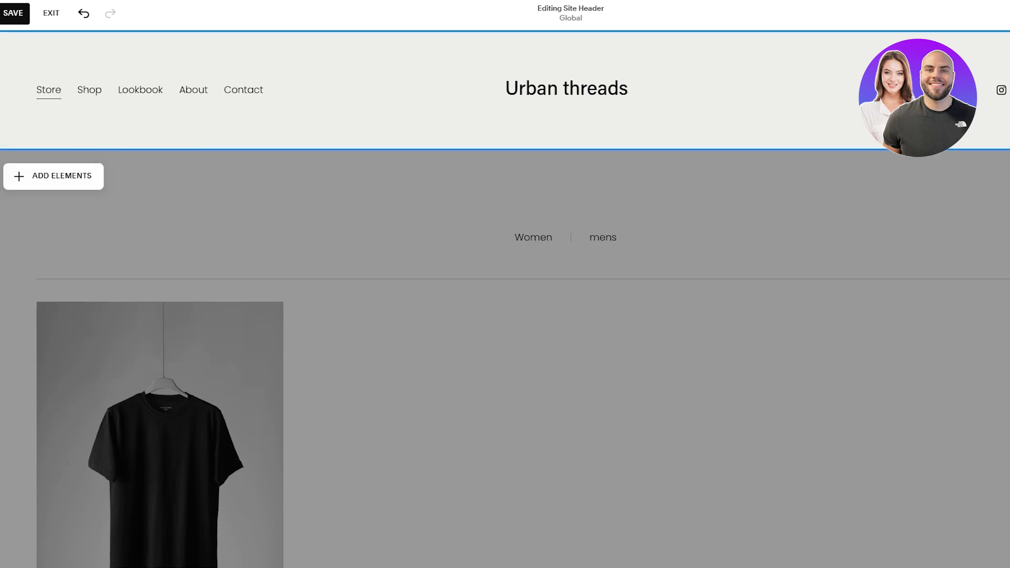
- Try several header layouts, settling on logo left with links on the right
left_click(951, 174)
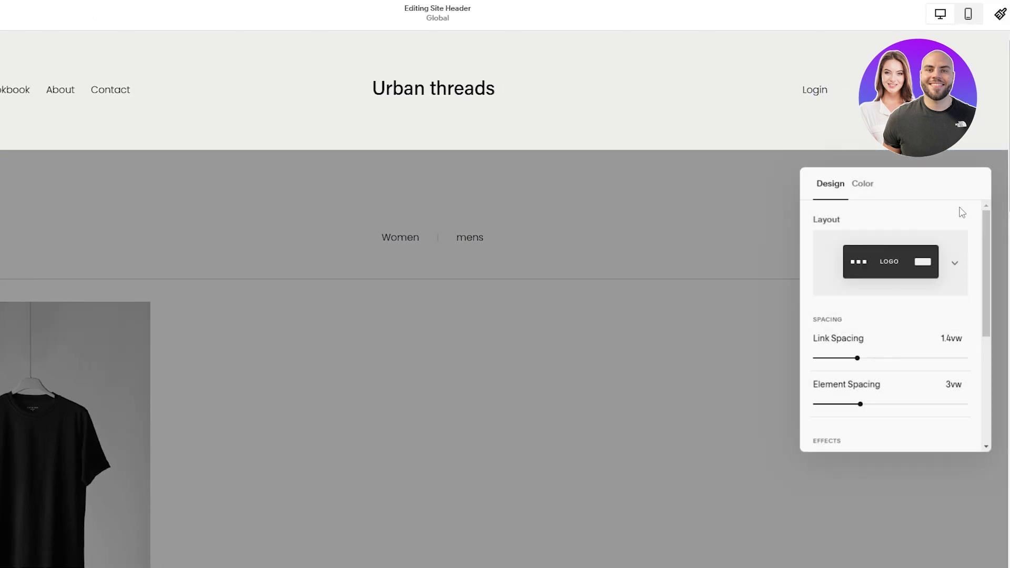
left_click(937, 281)
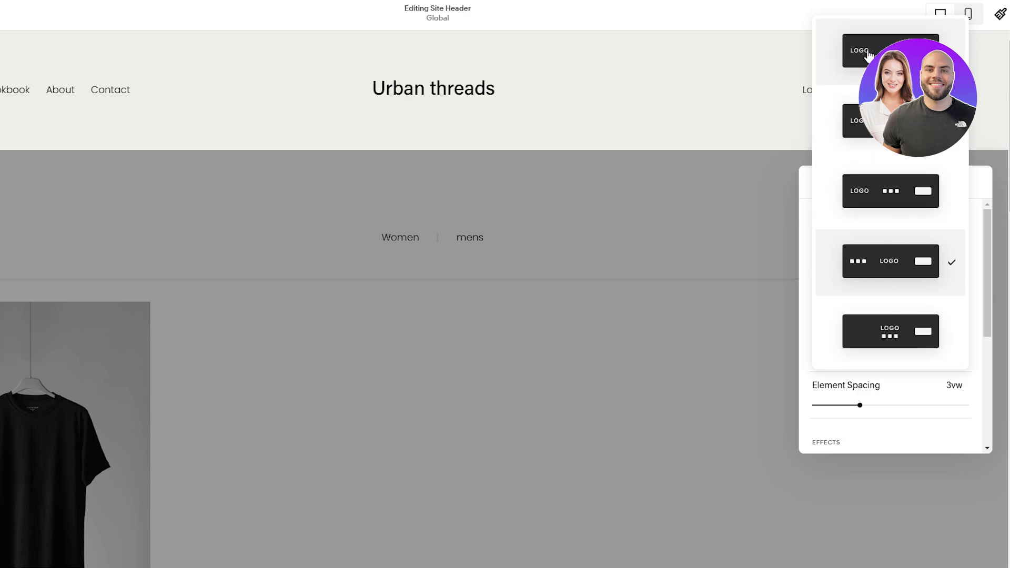
left_click(894, 51)
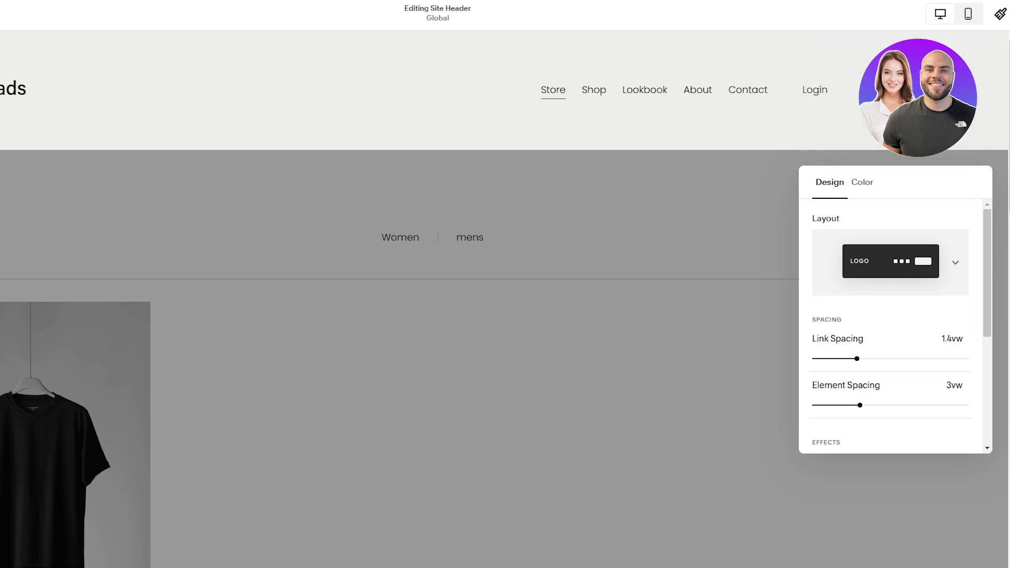
left_click(911, 252)
left_click(905, 348)
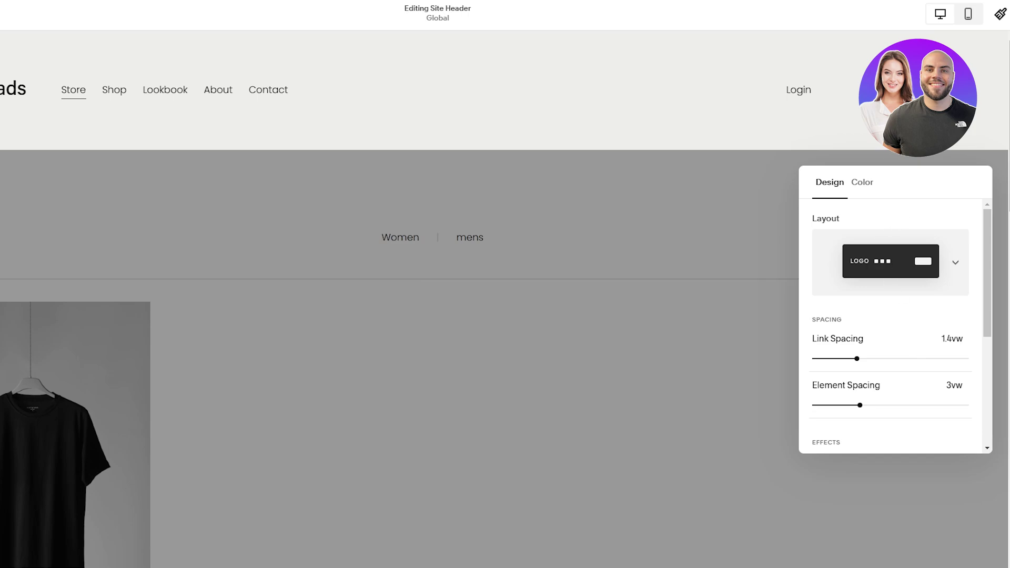
left_click(930, 266)
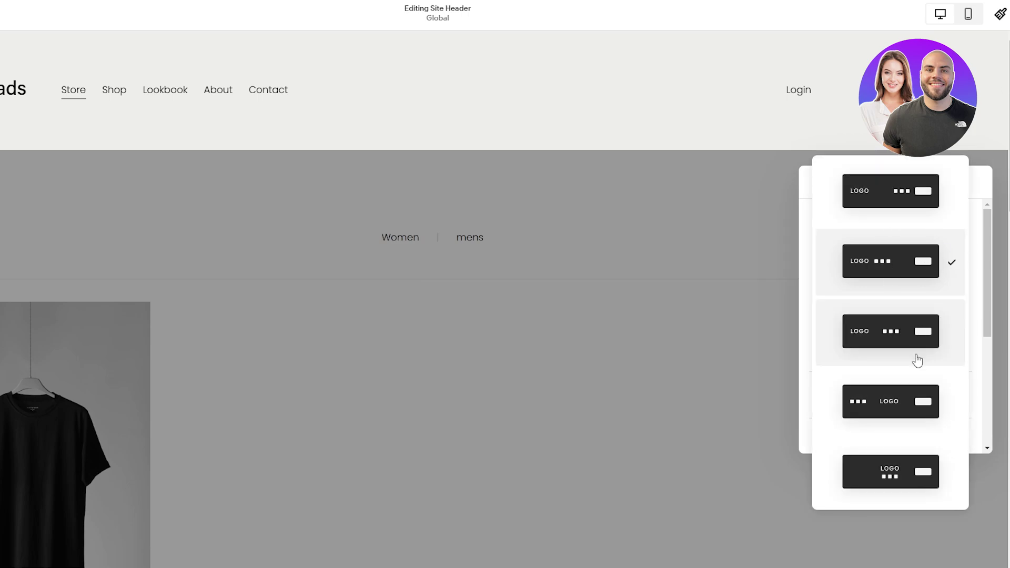
left_click(879, 475)
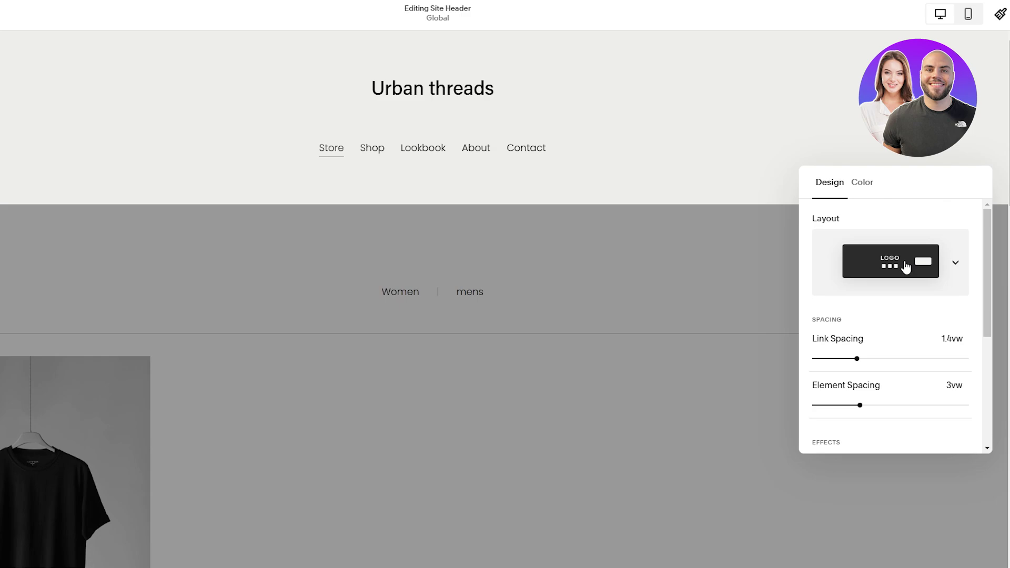
left_click(913, 276)
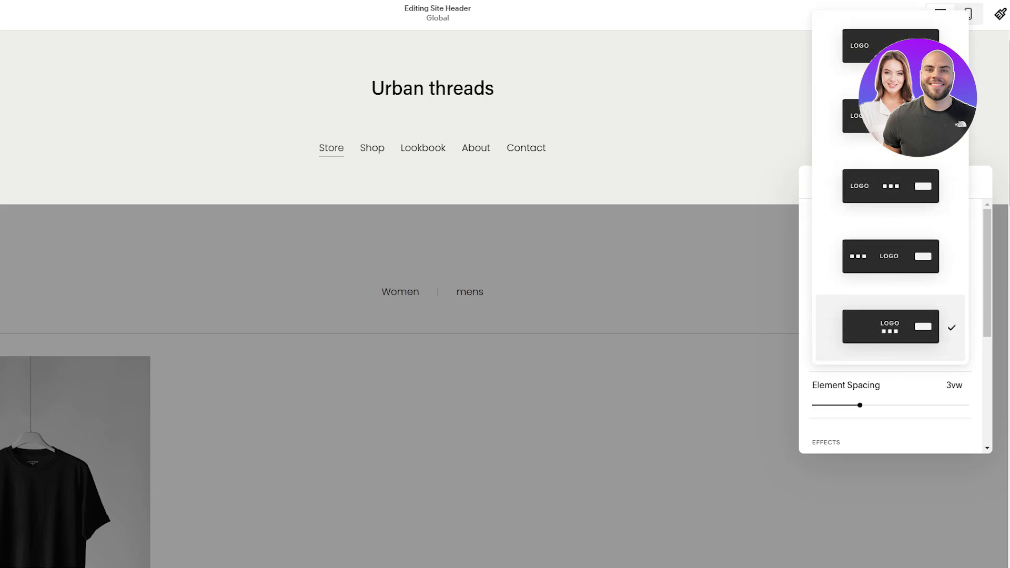
left_click(880, 36)
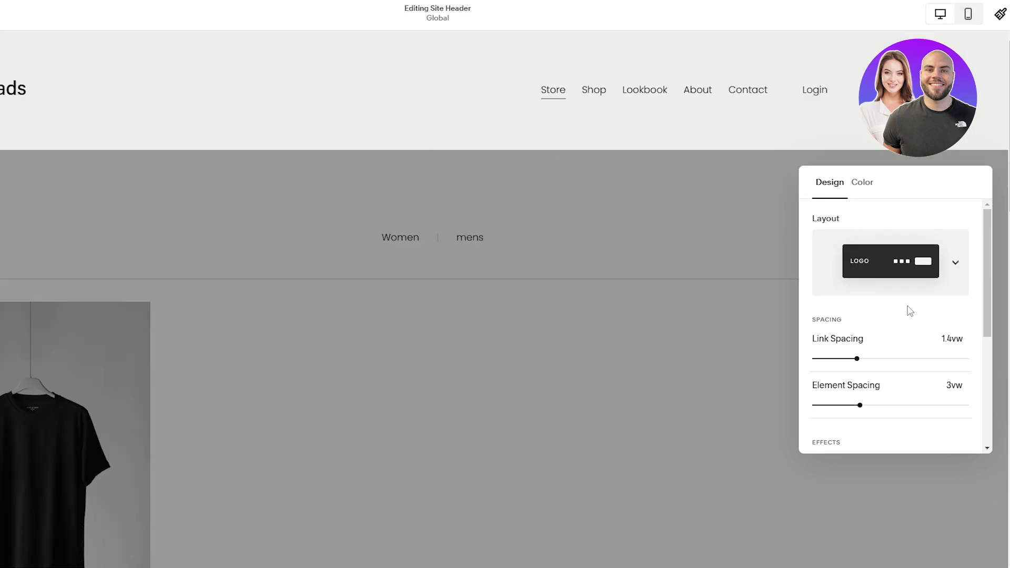
scroll(881, 396, "down", 3)
scroll(863, 358, "up", 3)
- Set the header's link spacing to 0.7vw and reduce its height
left_click_drag(826, 358, 848, 345)
scroll(848, 383, "down", 2)
scroll(851, 358, "down", 1)
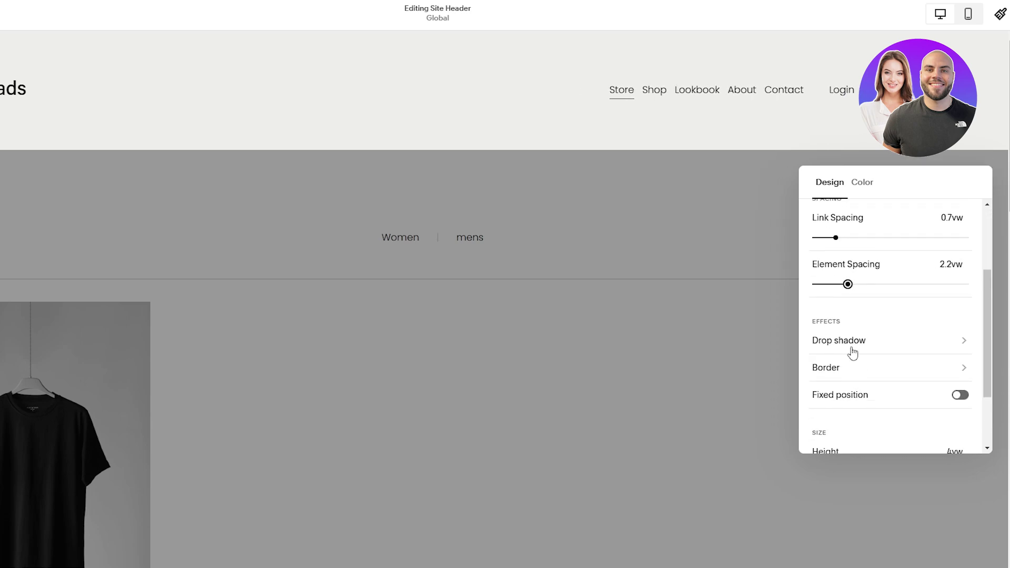
scroll(855, 384, "down", 1)
scroll(895, 368, "down", 1)
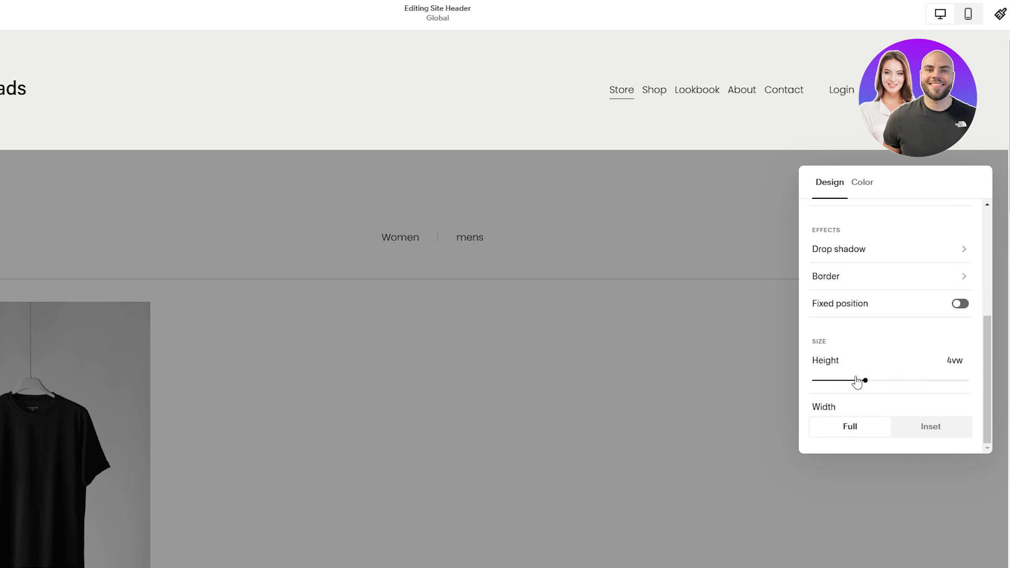
left_click_drag(866, 381, 810, 383)
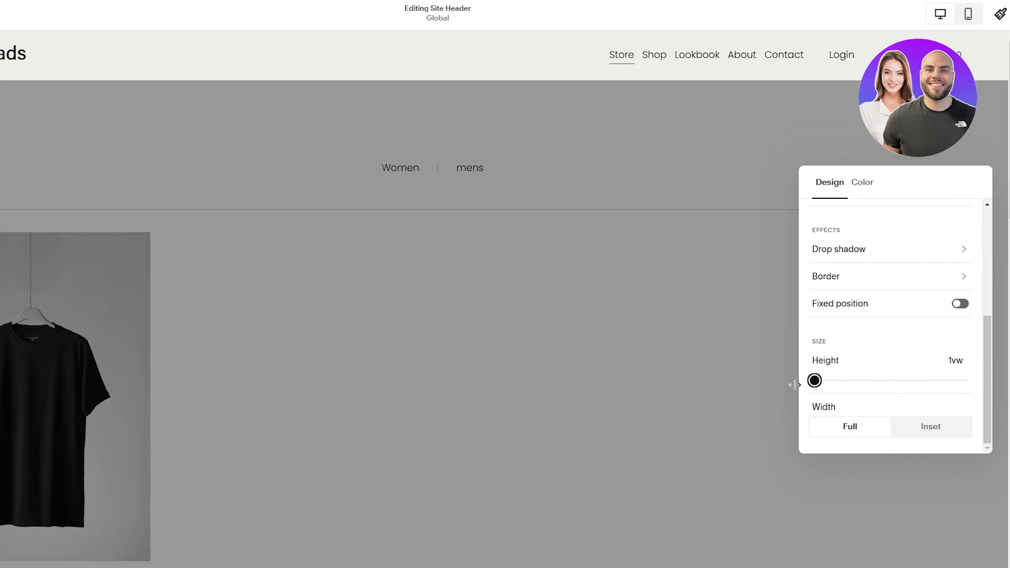
scroll(848, 311, "up", 5)
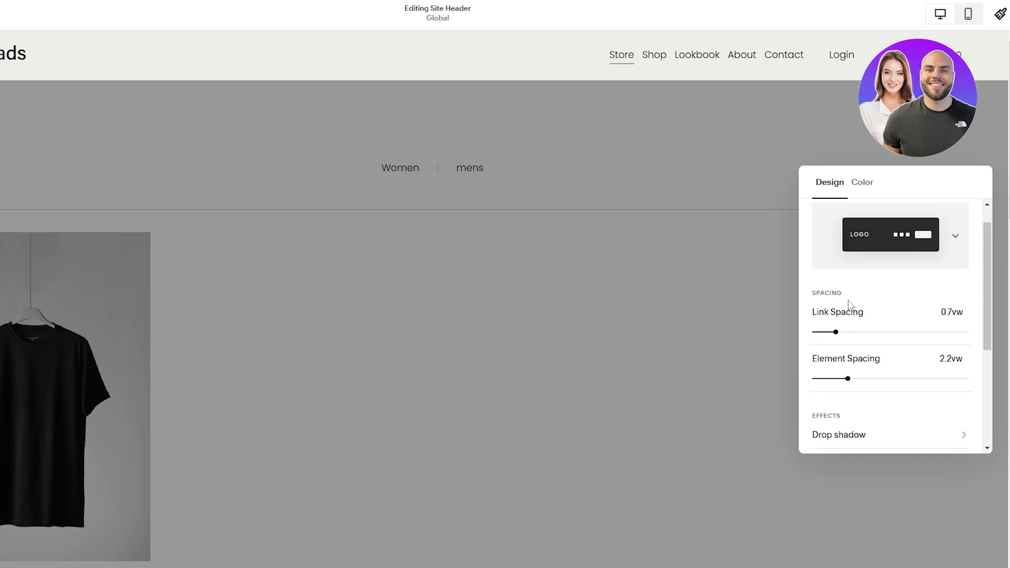
left_click(860, 183)
scroll(945, 315, "down", 3)
scroll(946, 317, "down", 1)
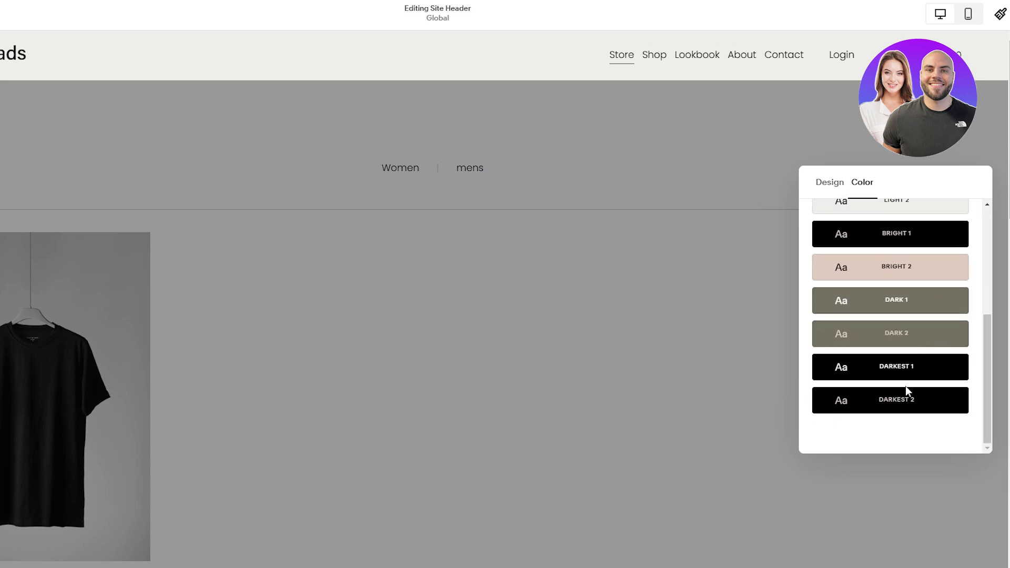
scroll(857, 316, "up", 3)
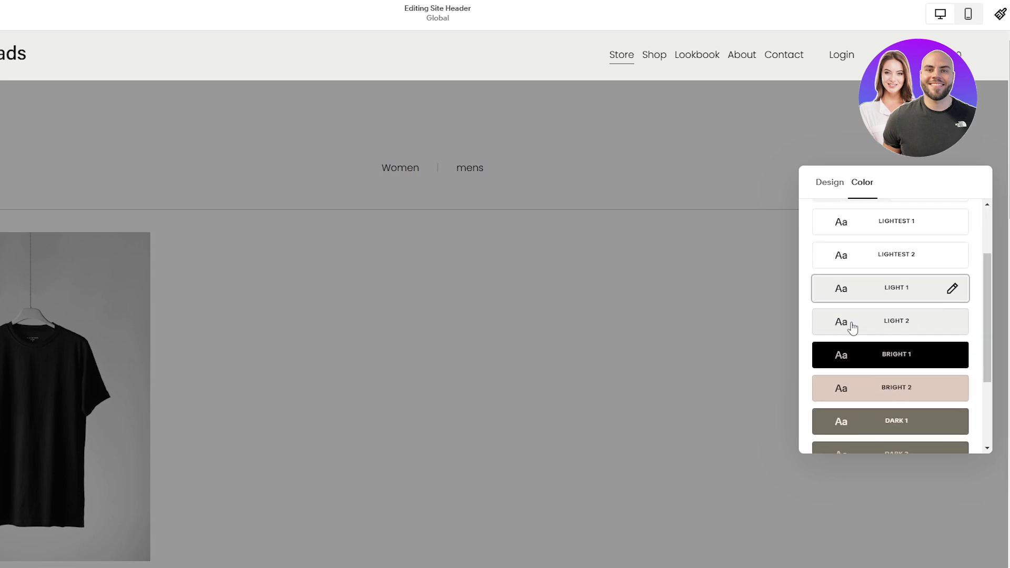
- Finish the header edits, save them and exit the page editor
left_click(753, 299)
scroll(332, 200, "up", 4)
scroll(415, 222, "down", 3)
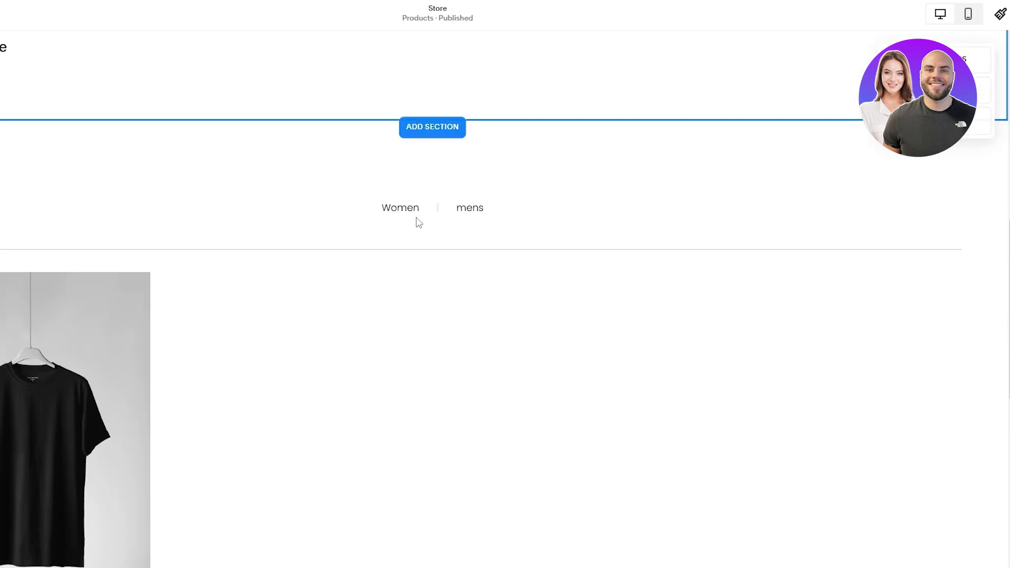
scroll(593, 259, "up", 6)
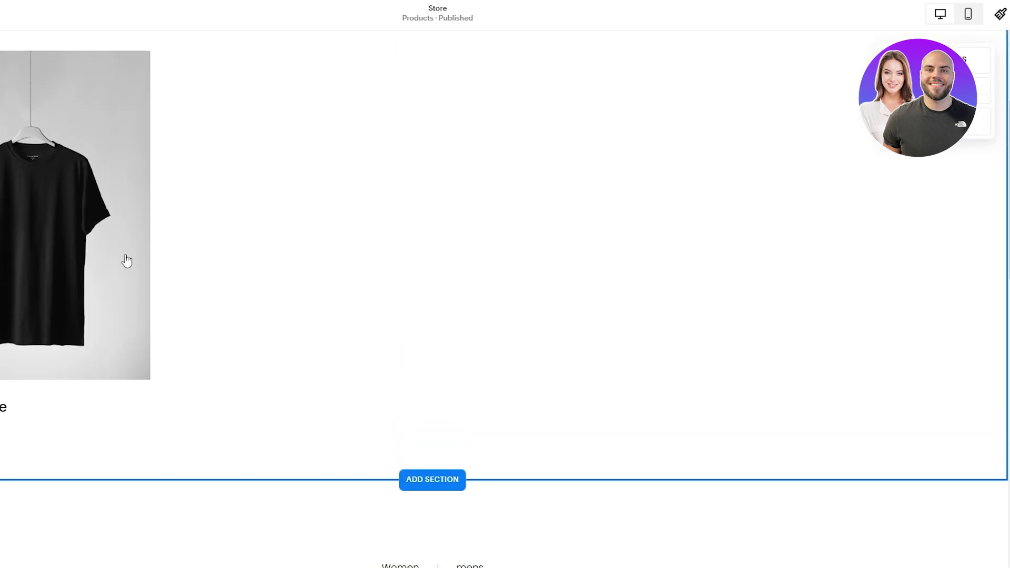
scroll(126, 260, "up", 3)
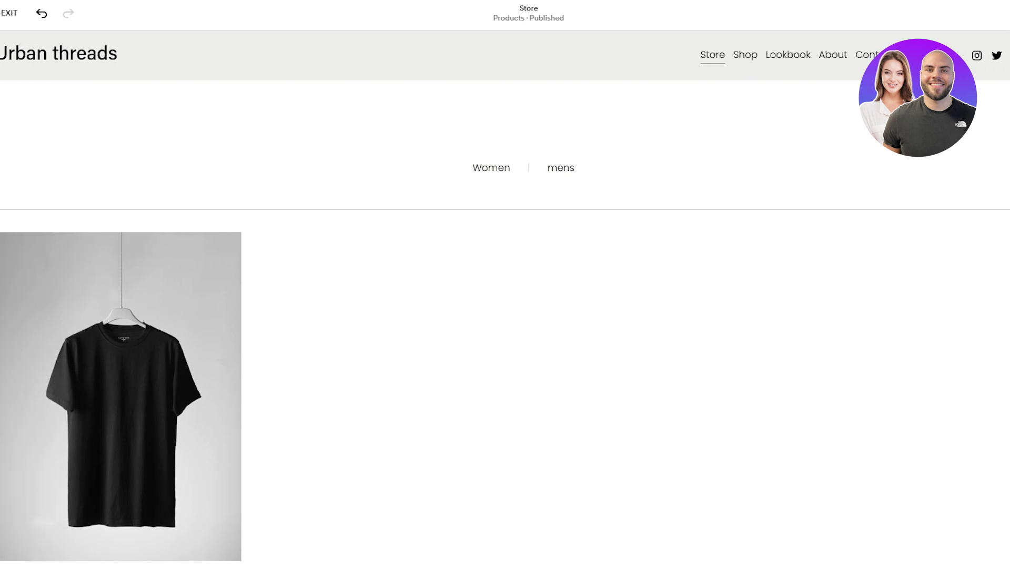
left_click(25, 21)
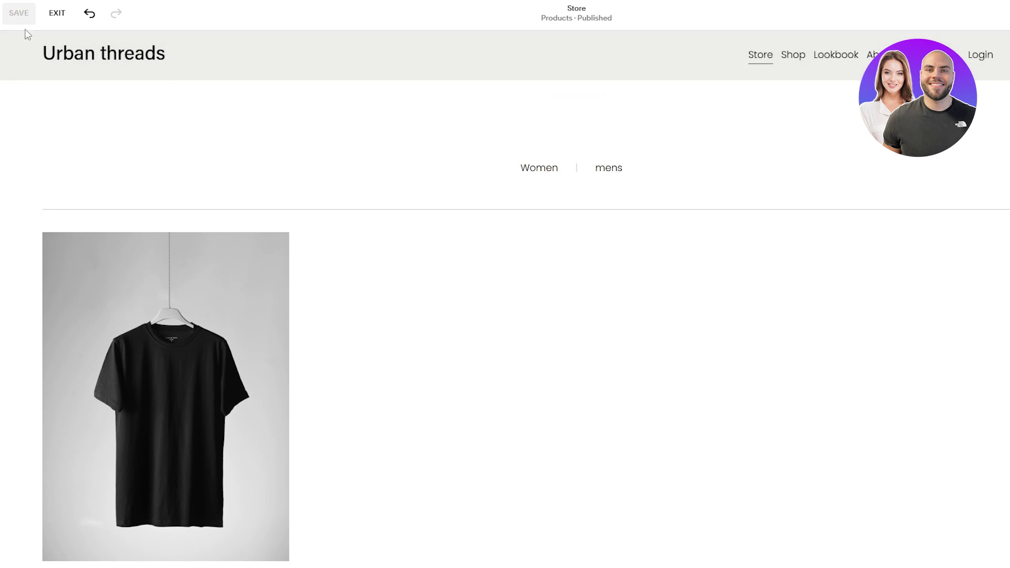
left_click(56, 13)
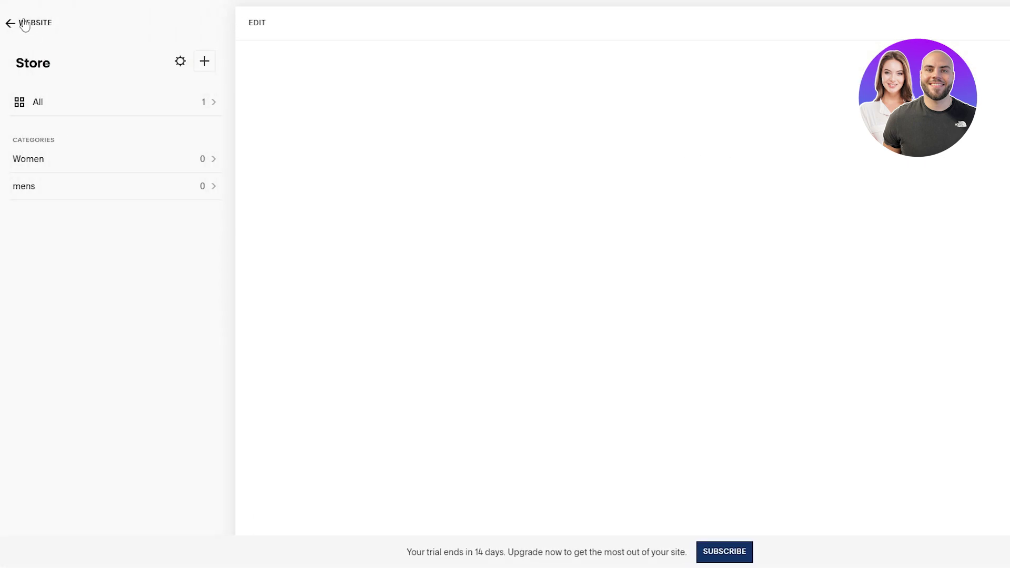
- Browse the Shop page's Tops category, starting and then dismissing a new product
left_click(23, 23)
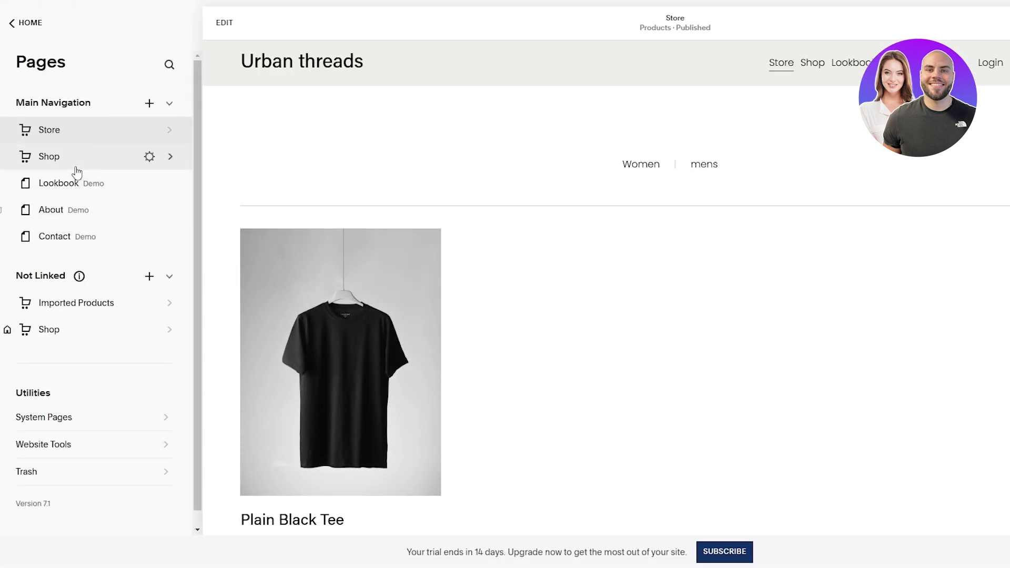
left_click(84, 165)
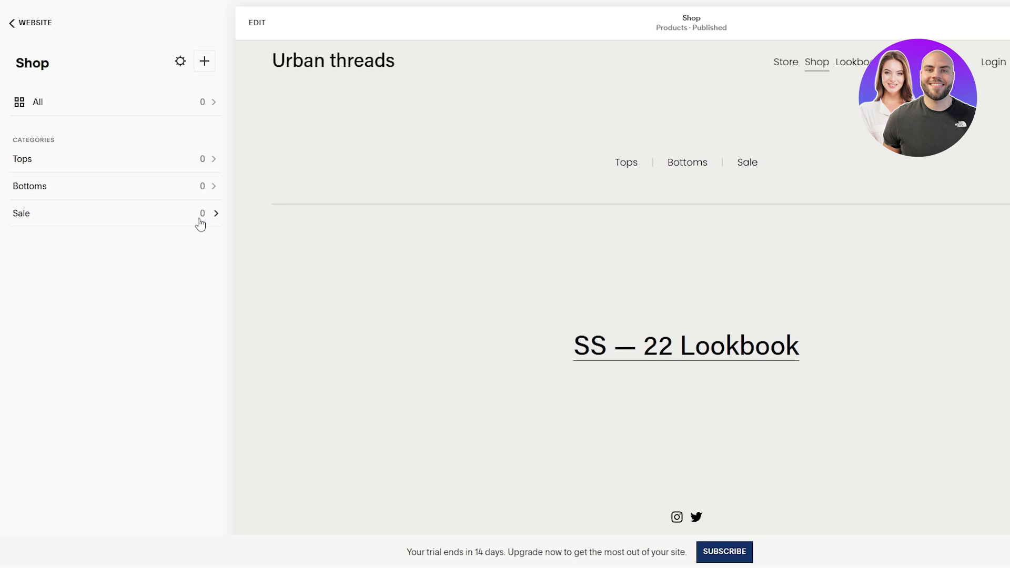
left_click(208, 169)
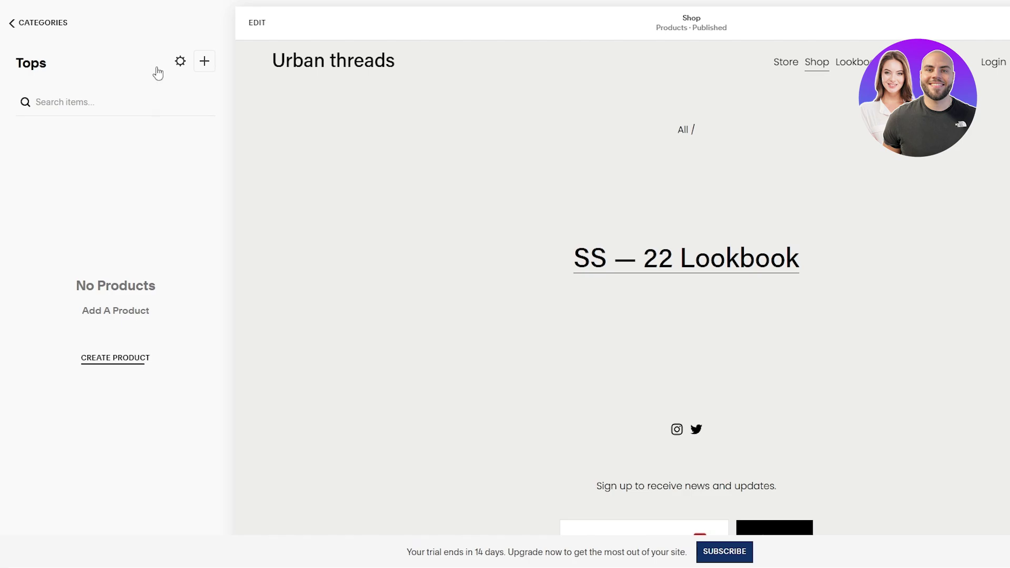
left_click(203, 67)
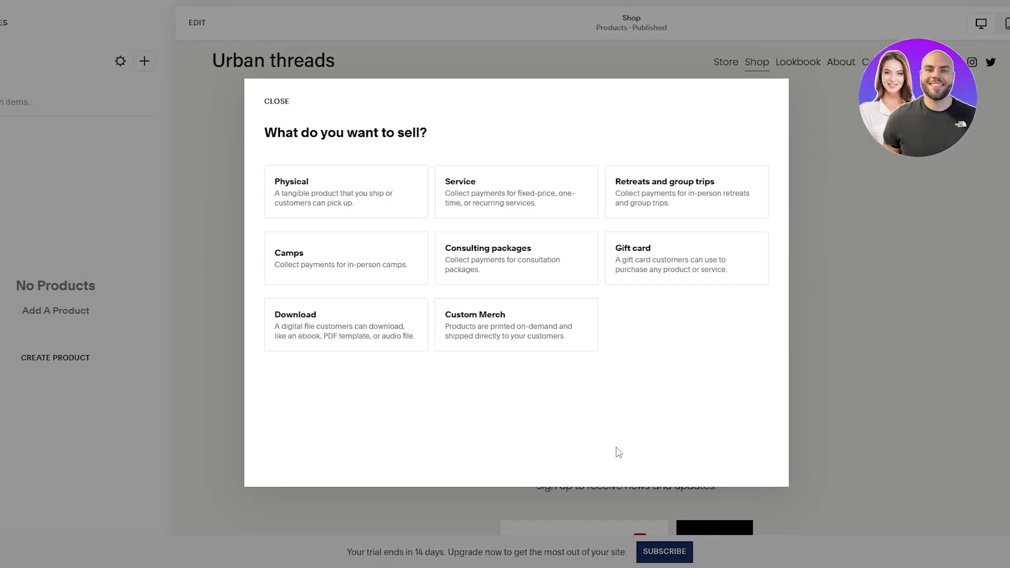
left_click(228, 345)
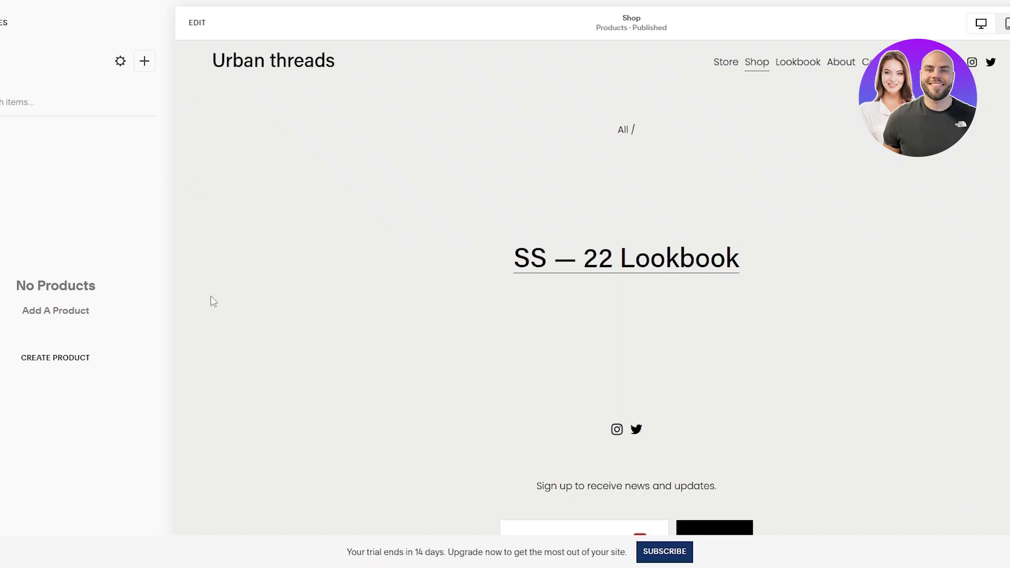
left_click(5, 25)
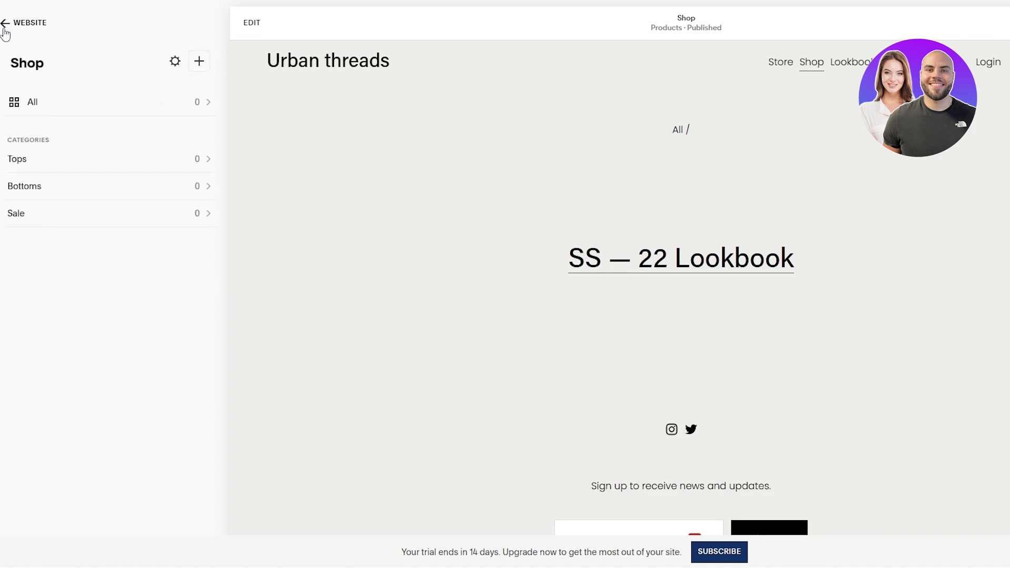
- Glance at the Shop's store settings, then open Imported Products from the pages list
left_click(177, 63)
left_click(157, 66)
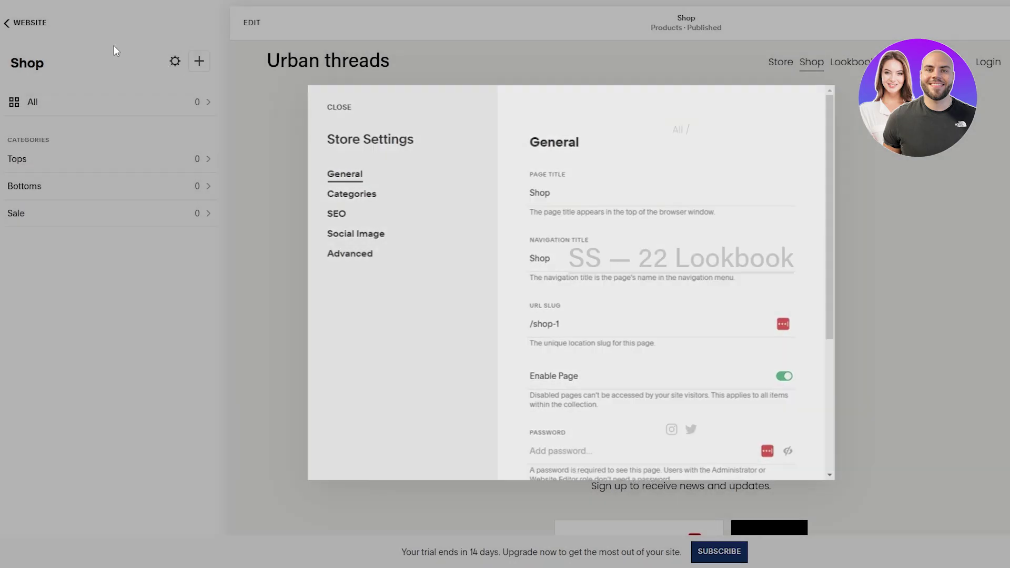
left_click(21, 25)
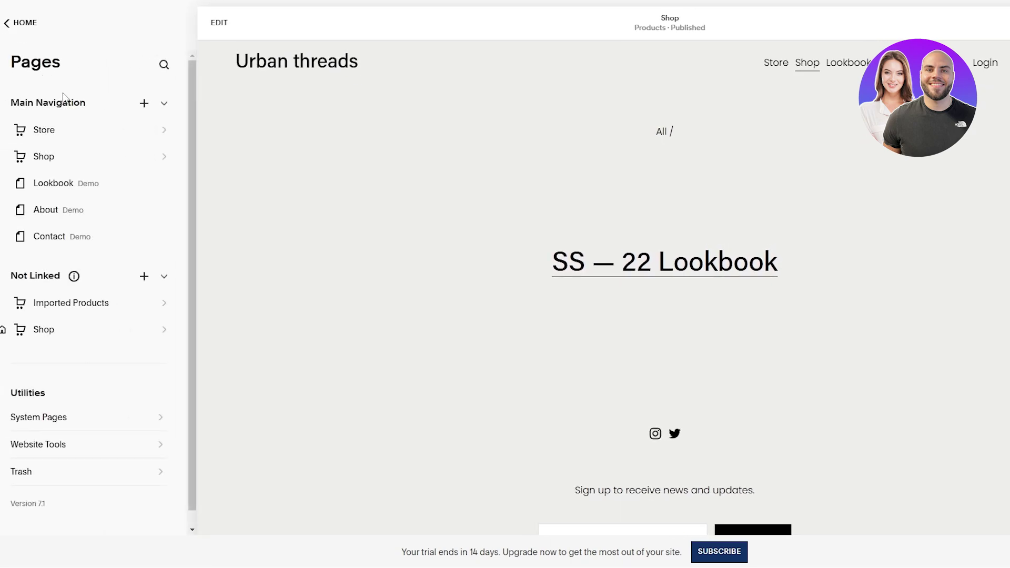
left_click(102, 310)
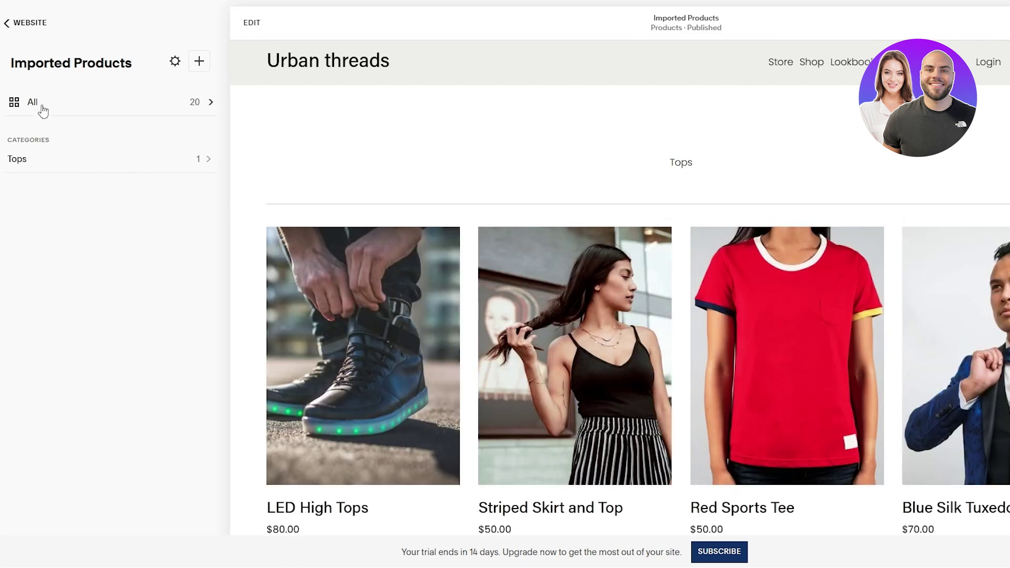
- Select Striped Skirt and Top, Red Sports Tee, White Cotton Shirt and Olive Green Jacket
left_click(43, 110)
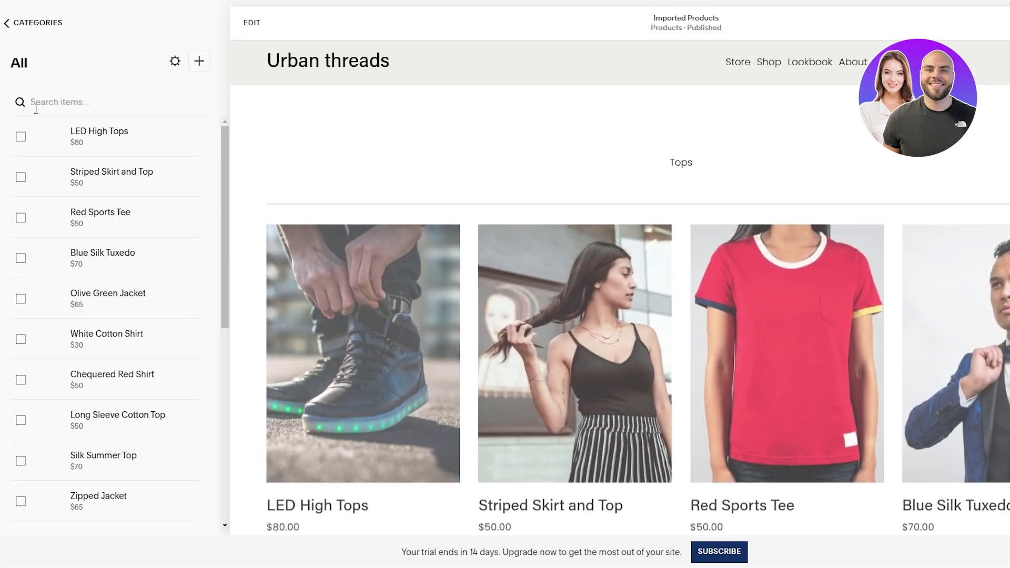
scroll(805, 161, "down", 5)
scroll(797, 155, "up", 4)
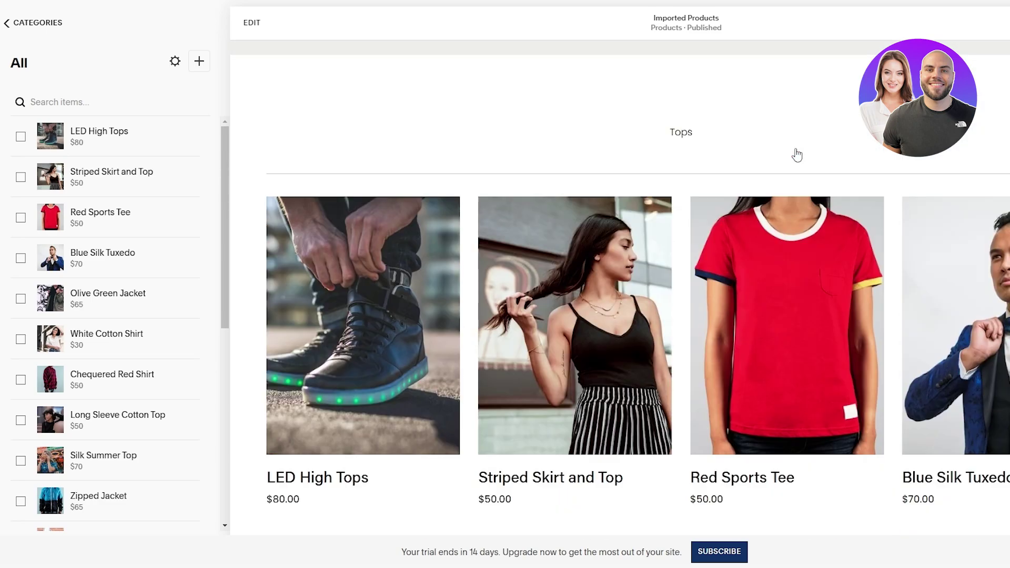
scroll(797, 156, "up", 1)
scroll(699, 165, "down", 15)
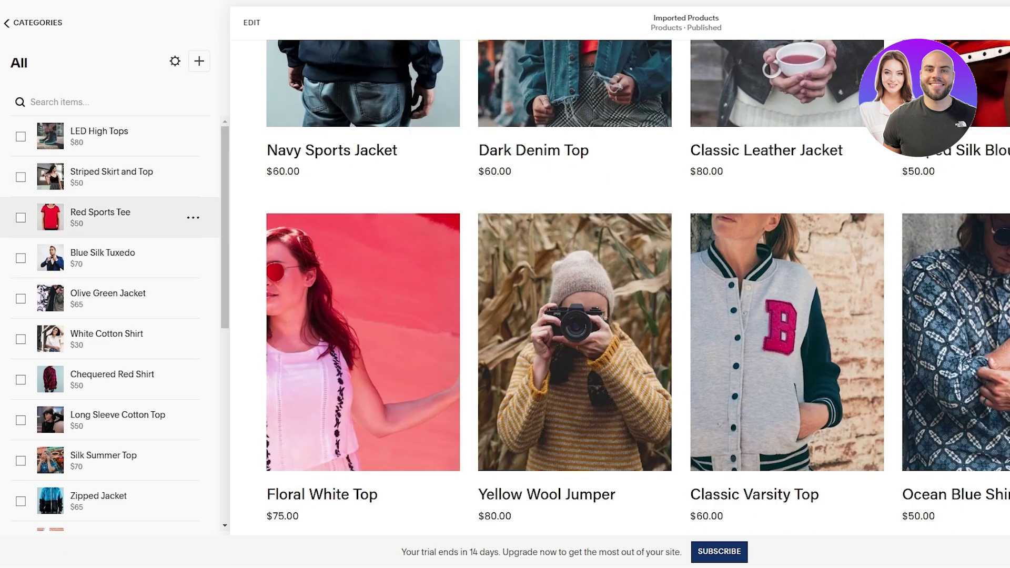
left_click(20, 137)
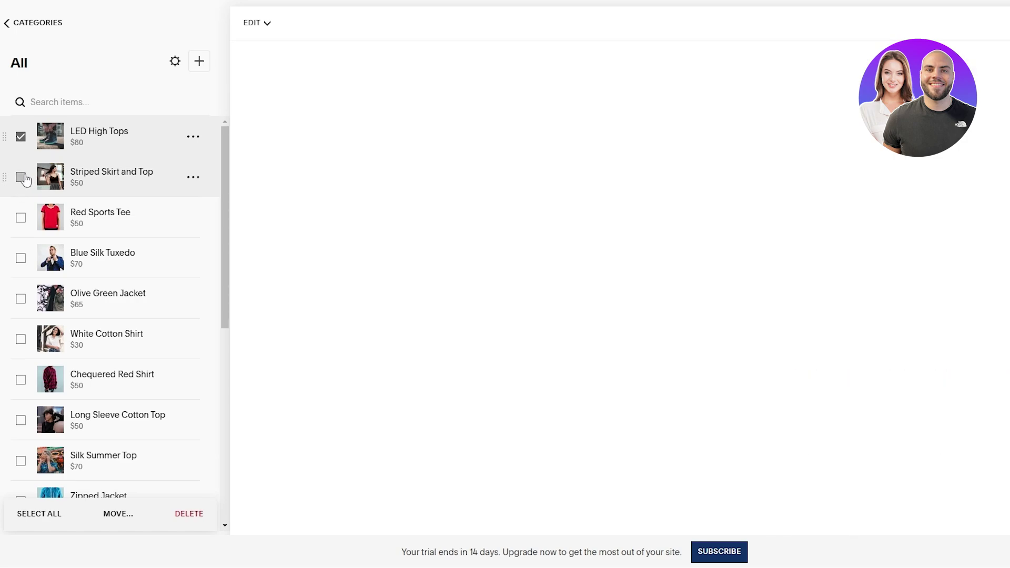
left_click(22, 177)
left_click(21, 218)
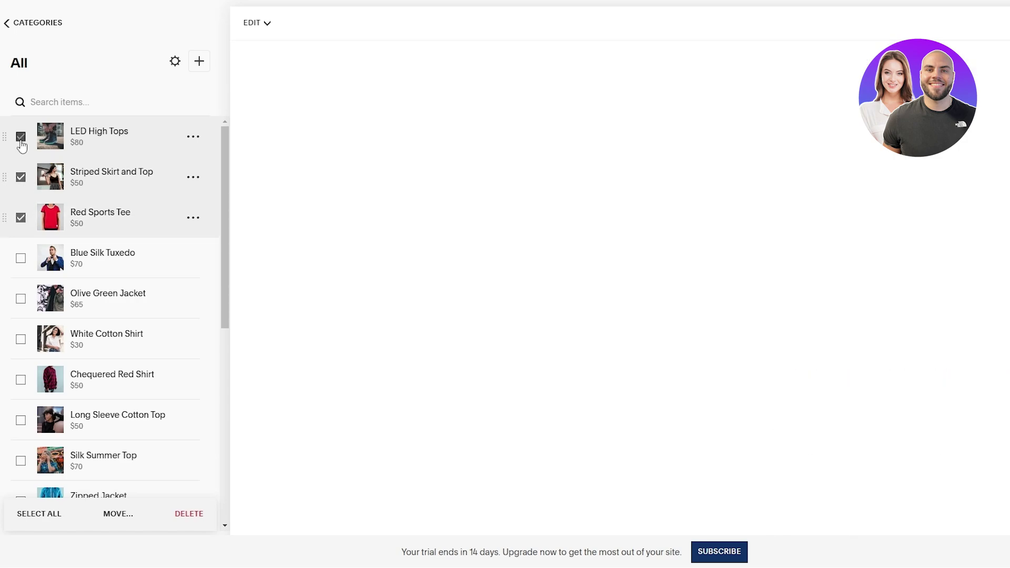
left_click(21, 138)
scroll(20, 297, "down", 1)
left_click(21, 278)
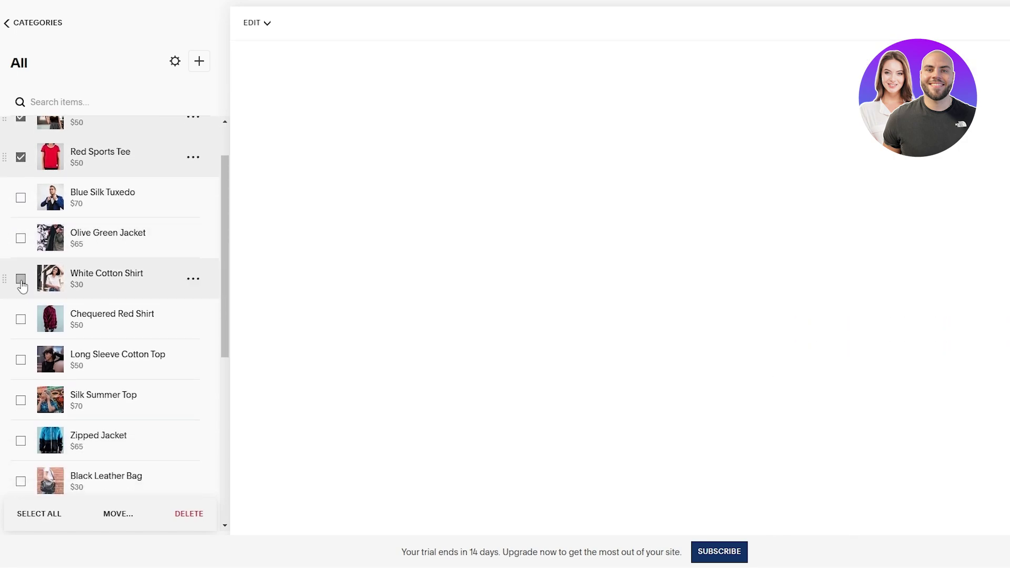
left_click(25, 236)
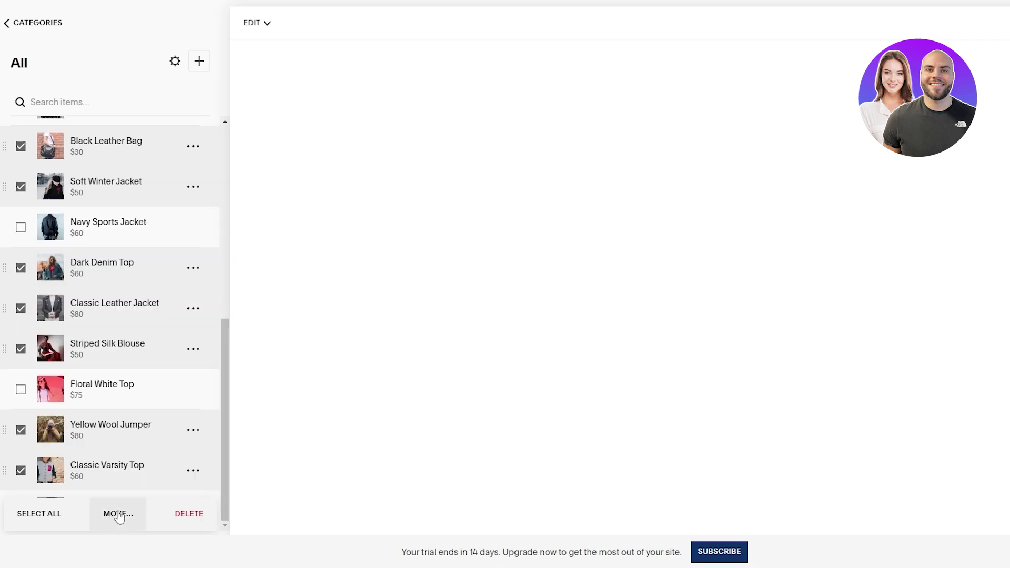
- Move the selected products into the Store collection and return to the overview
left_click(118, 514)
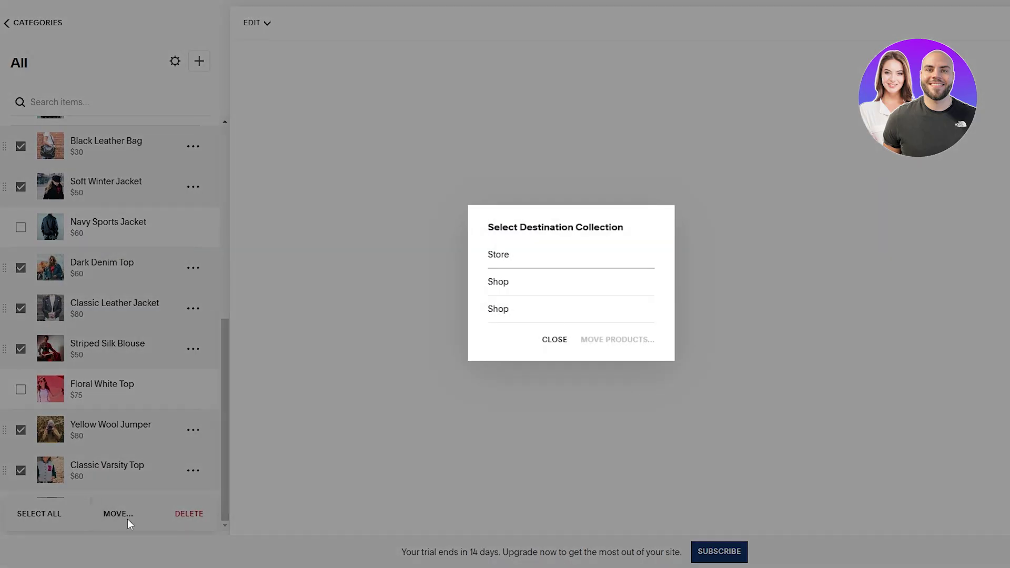
left_click(445, 313)
left_click(450, 289)
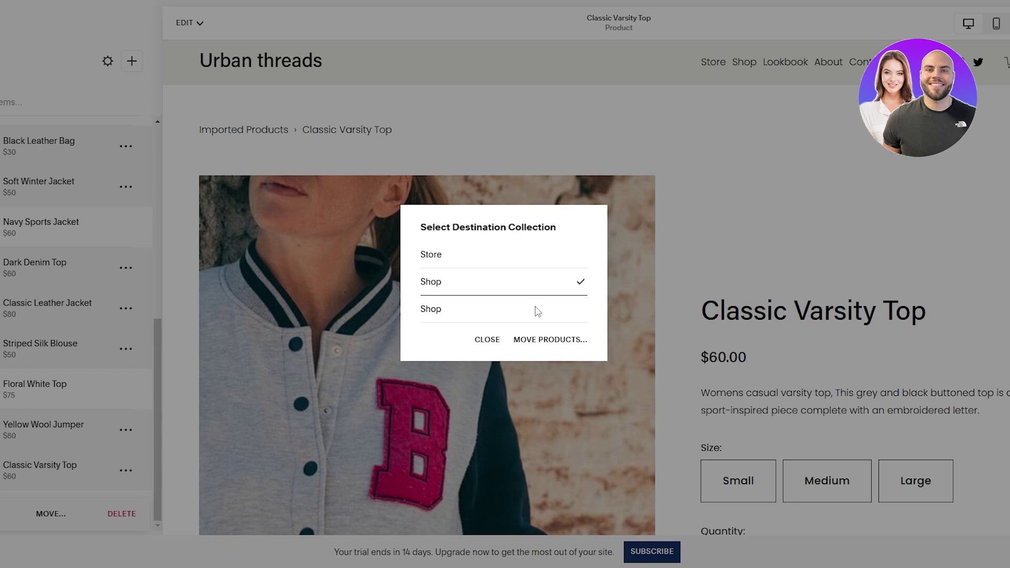
left_click(519, 256)
left_click(579, 340)
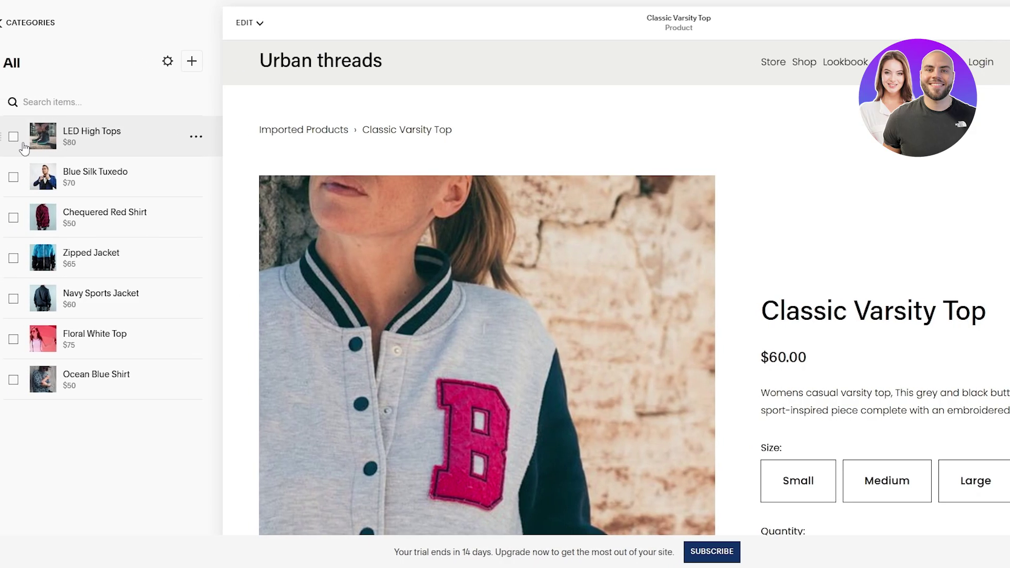
left_click(8, 24)
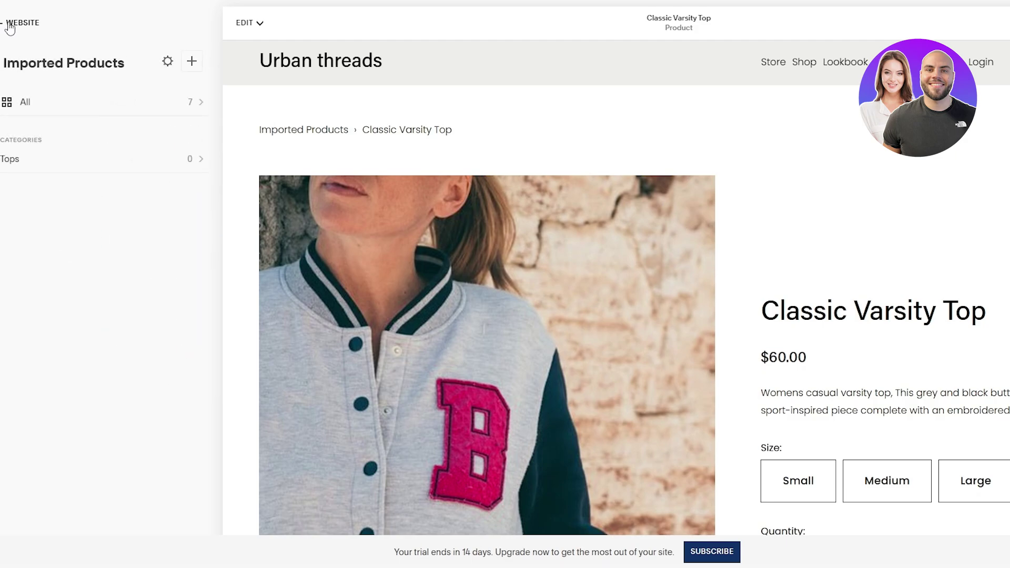
- Open the Store page's product list from the pages list
left_click(9, 23)
left_click(39, 132)
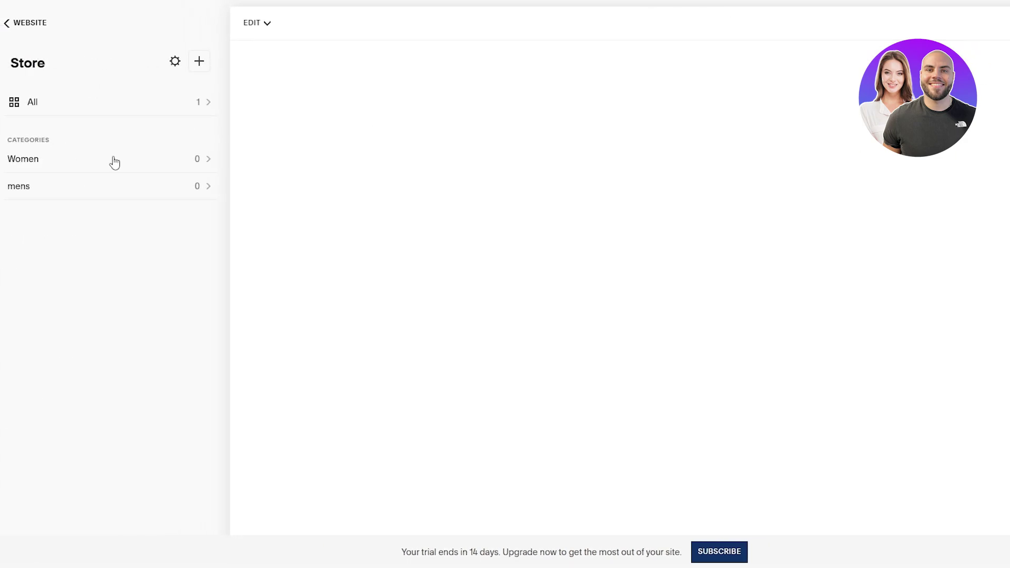
scroll(663, 458, "down", 8)
scroll(681, 419, "up", 10)
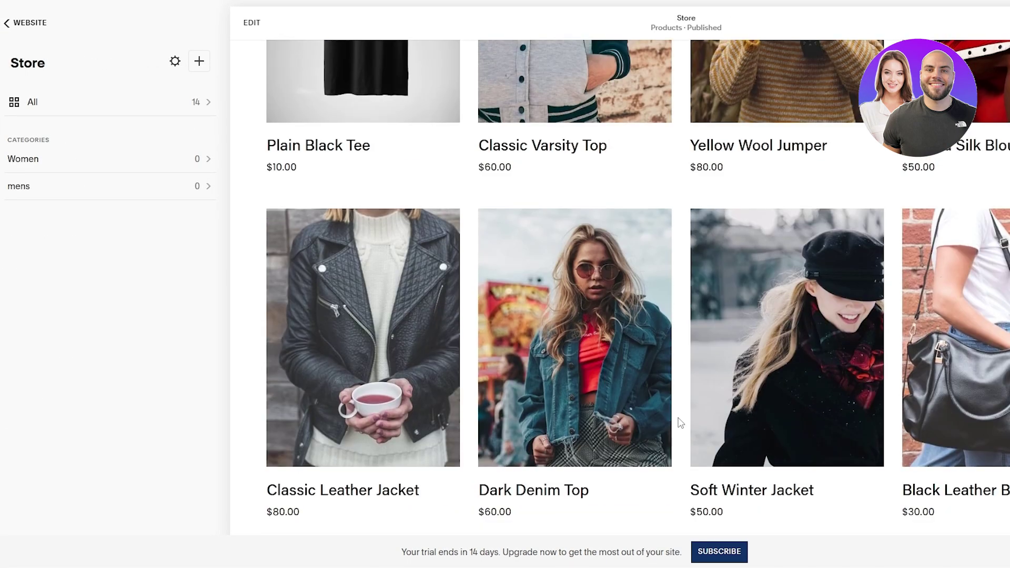
scroll(681, 422, "up", 7)
- Open the Store's Women category, cancel adding a product there, and start a new physical product
left_click(113, 157)
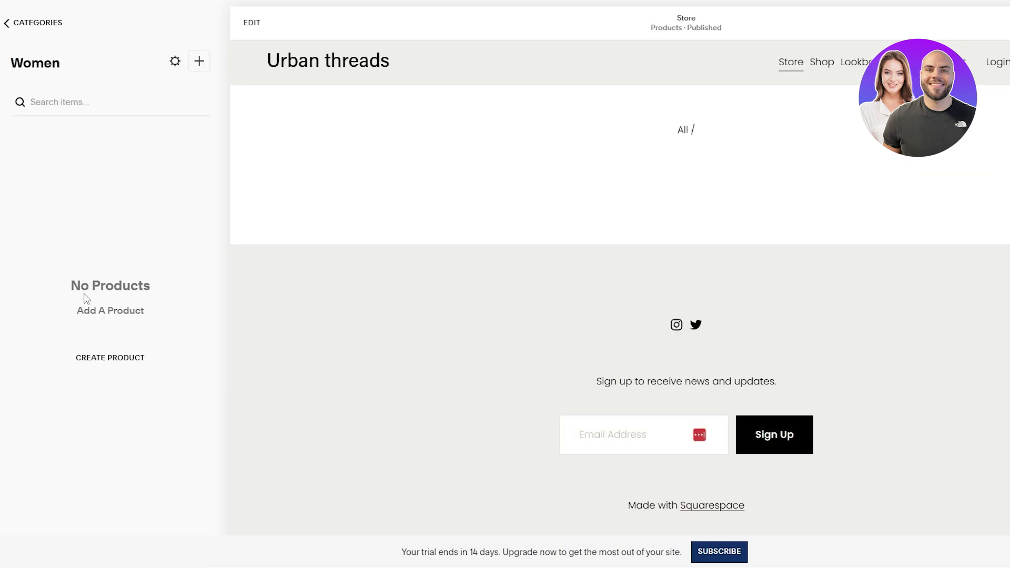
left_click(204, 67)
left_click(171, 64)
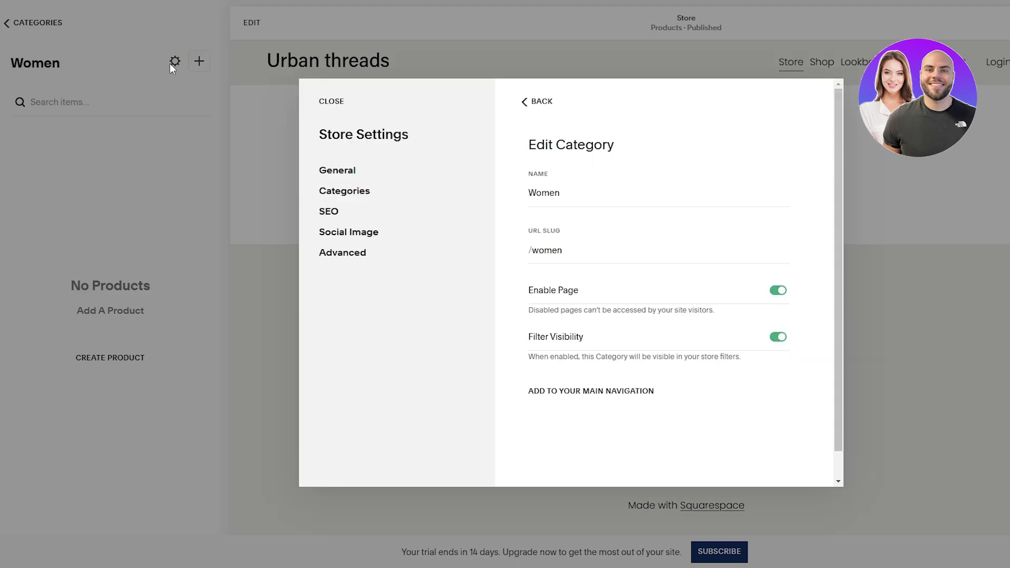
left_click(170, 63)
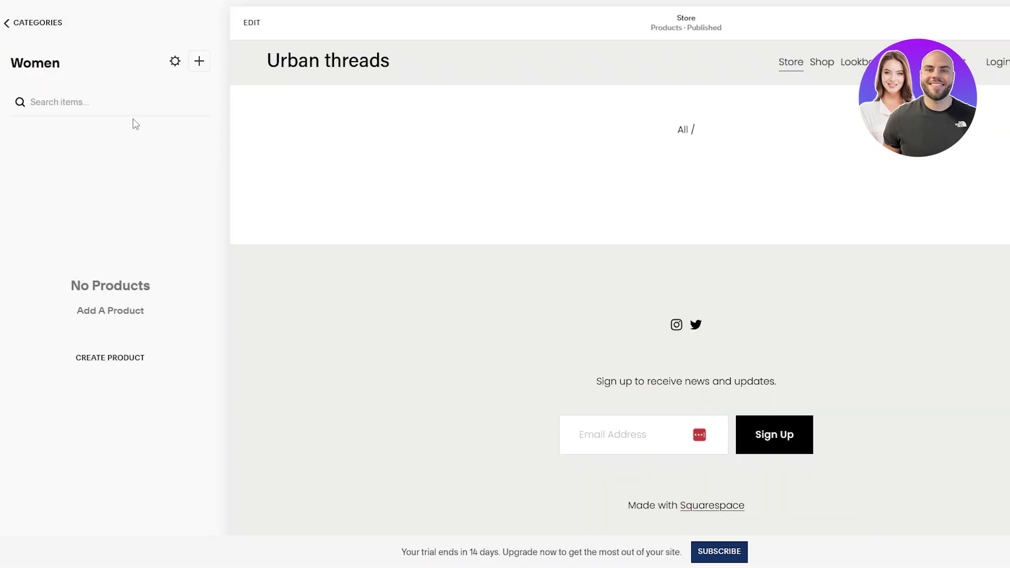
left_click(11, 34)
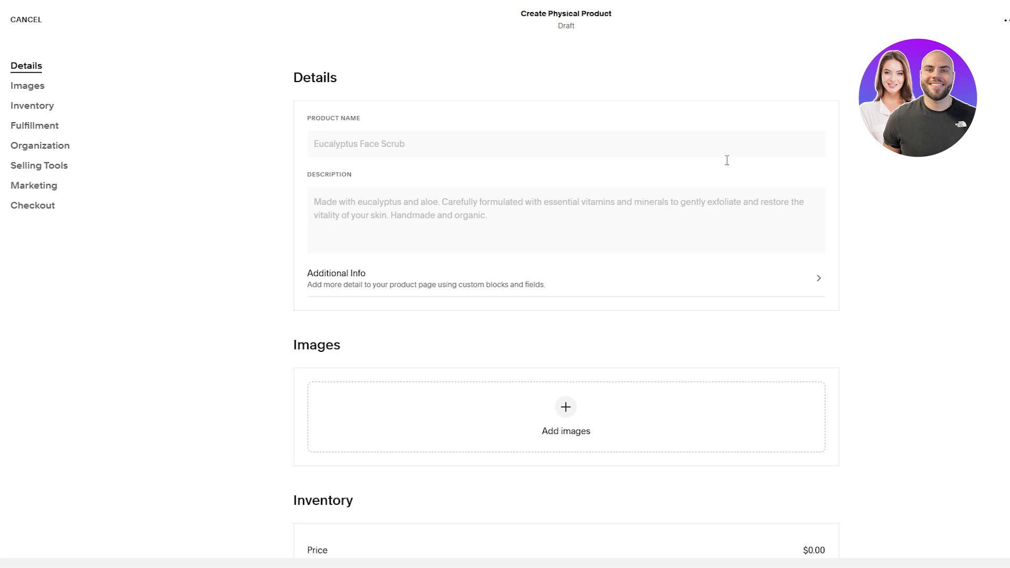
scroll(756, 183, "down", 6)
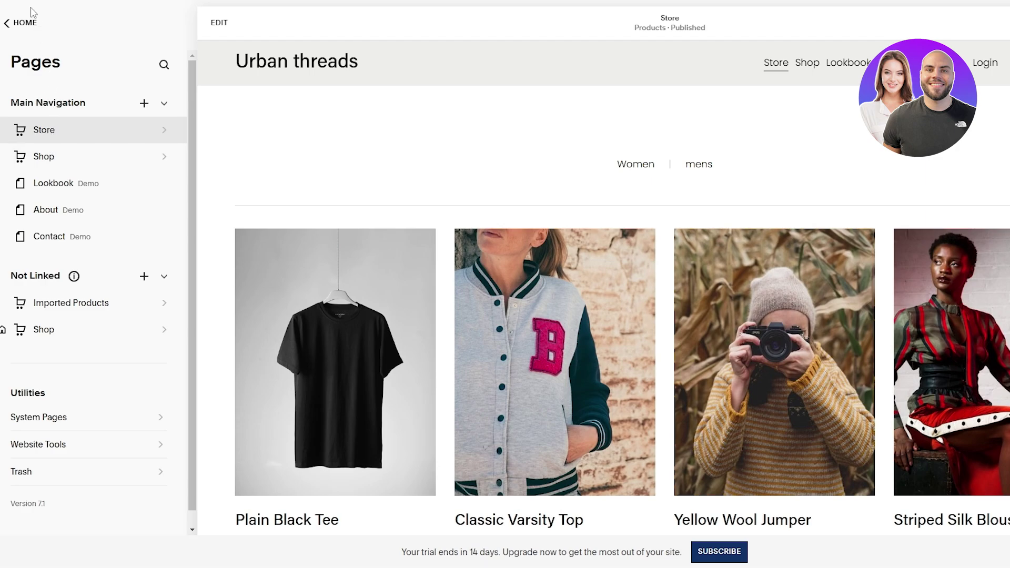
- In Products & Services > Products, add Red Sports Tee to the Women category and confirm
left_click(25, 22)
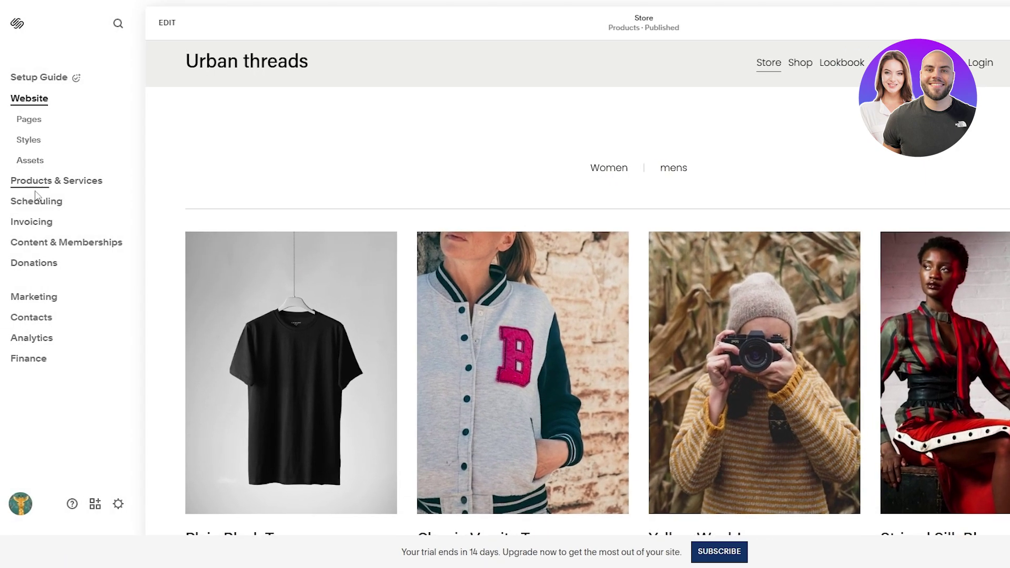
left_click(37, 181)
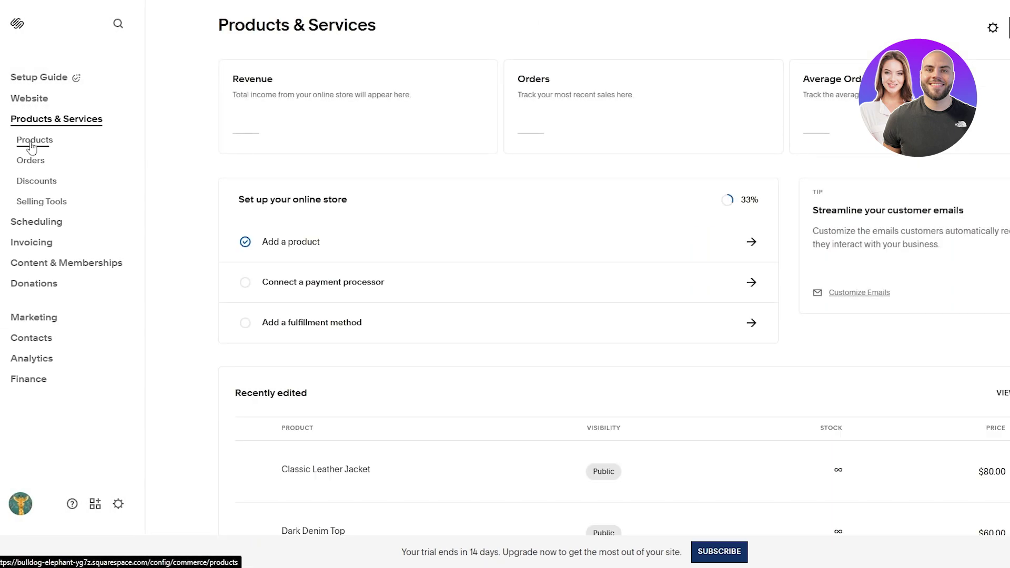
left_click(32, 142)
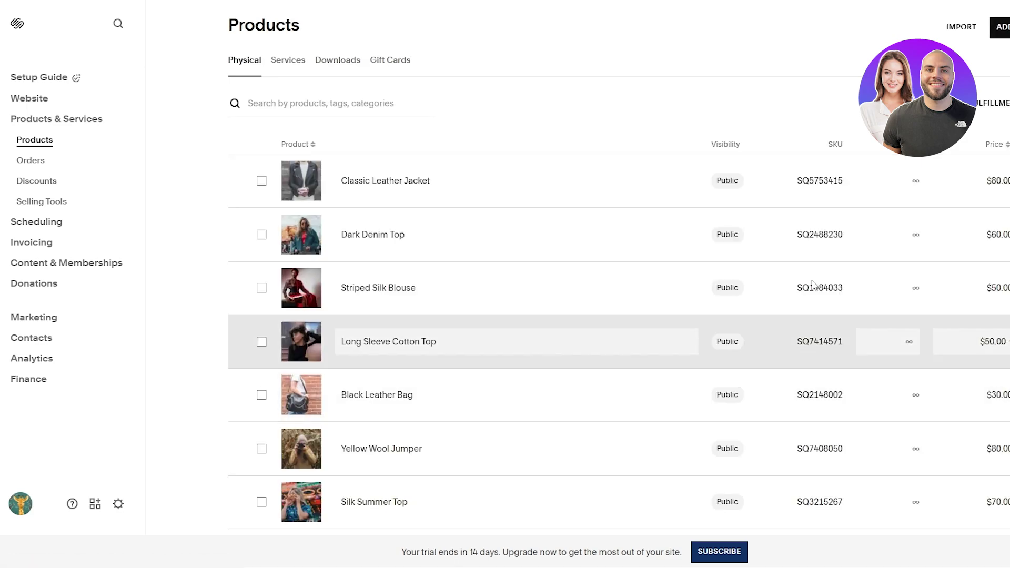
scroll(894, 180, "down", 1)
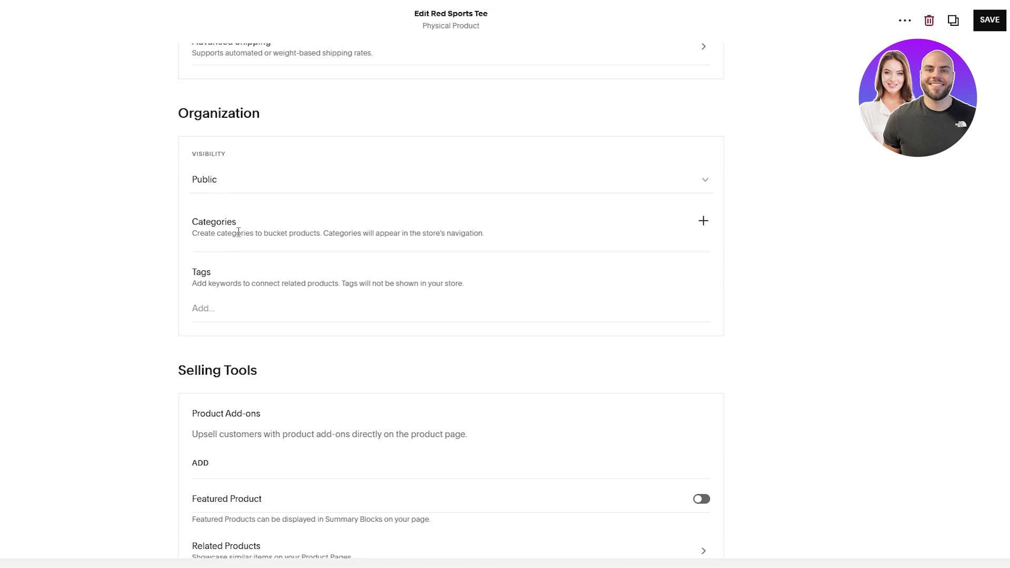
left_click(682, 232)
left_click(559, 223)
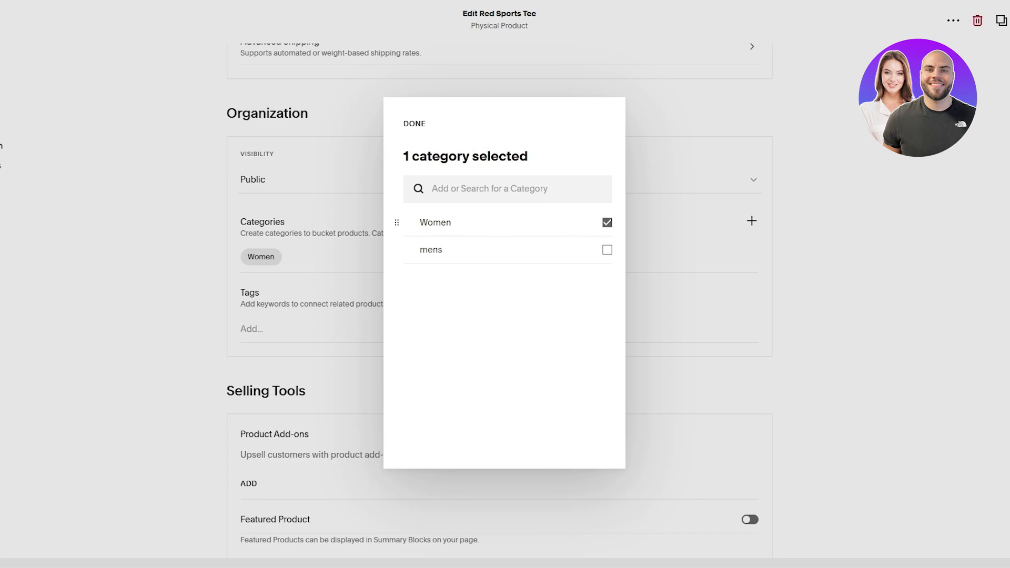
left_click(339, 317)
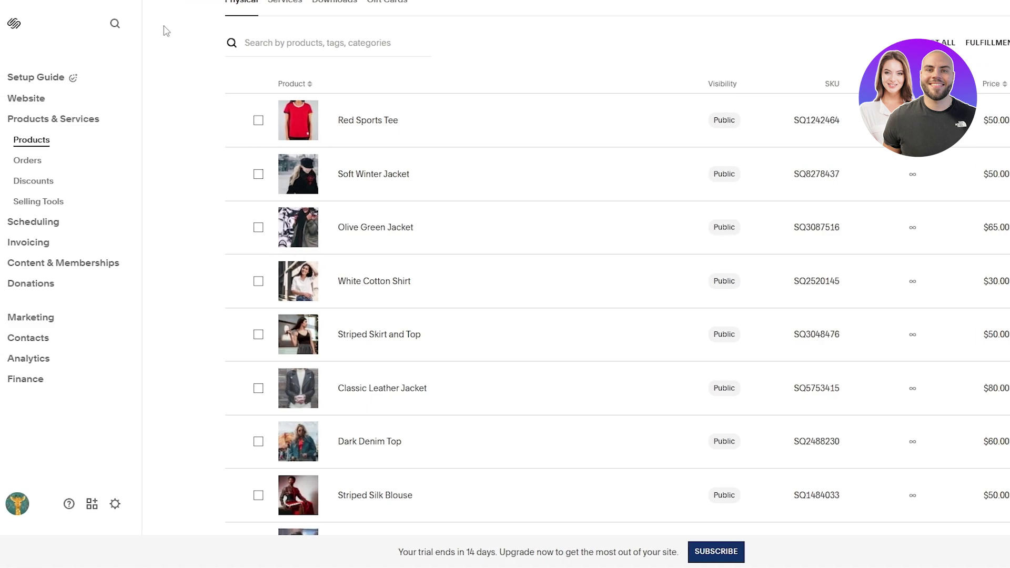
- Open the Store page's products panel from the Website pages list
left_click(33, 99)
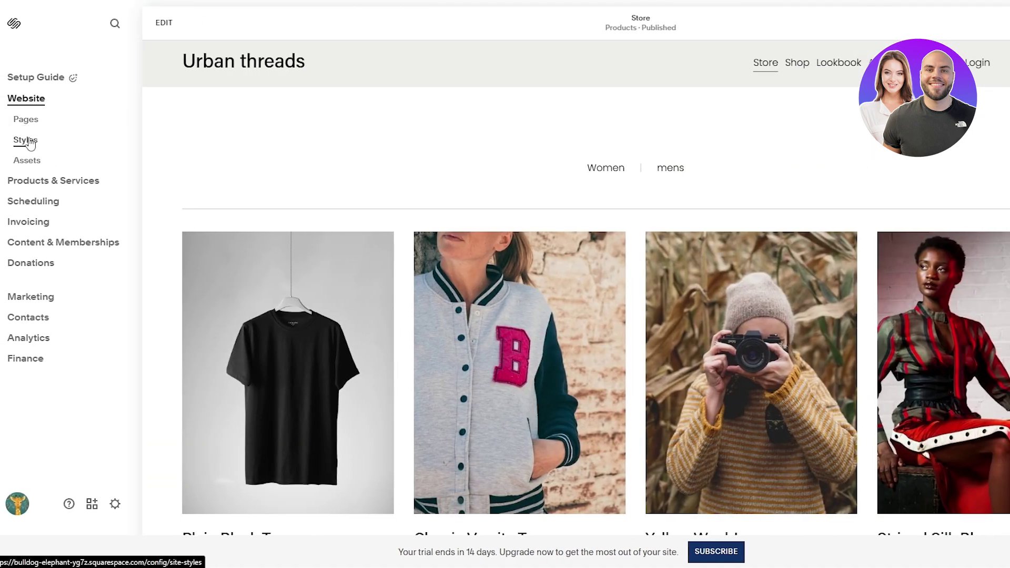
scroll(415, 260, "down", 12)
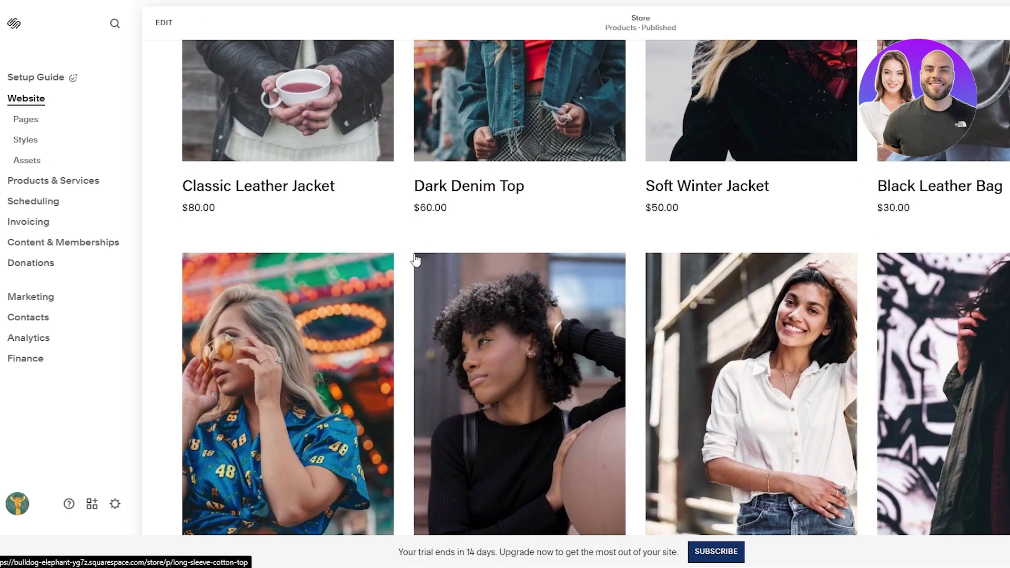
scroll(413, 258, "up", 12)
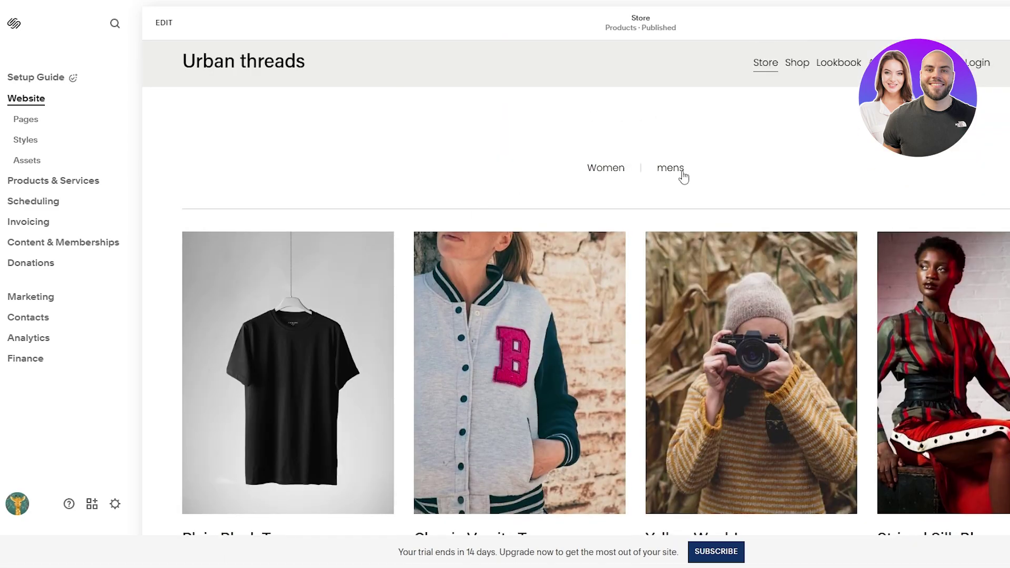
left_click(27, 120)
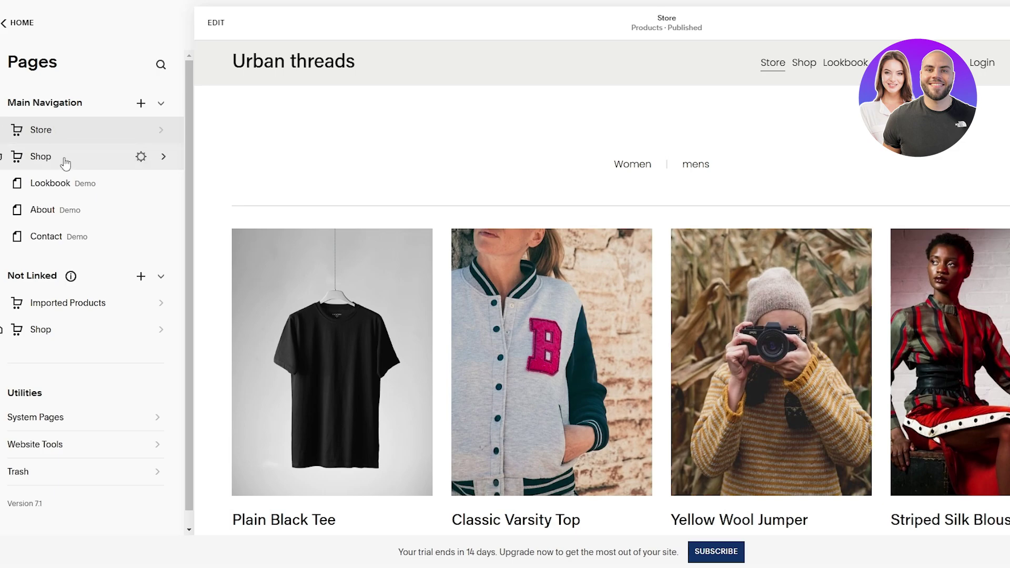
left_click(90, 130)
- Review the Store page settings, then close them and return to the Pages list
left_click(169, 61)
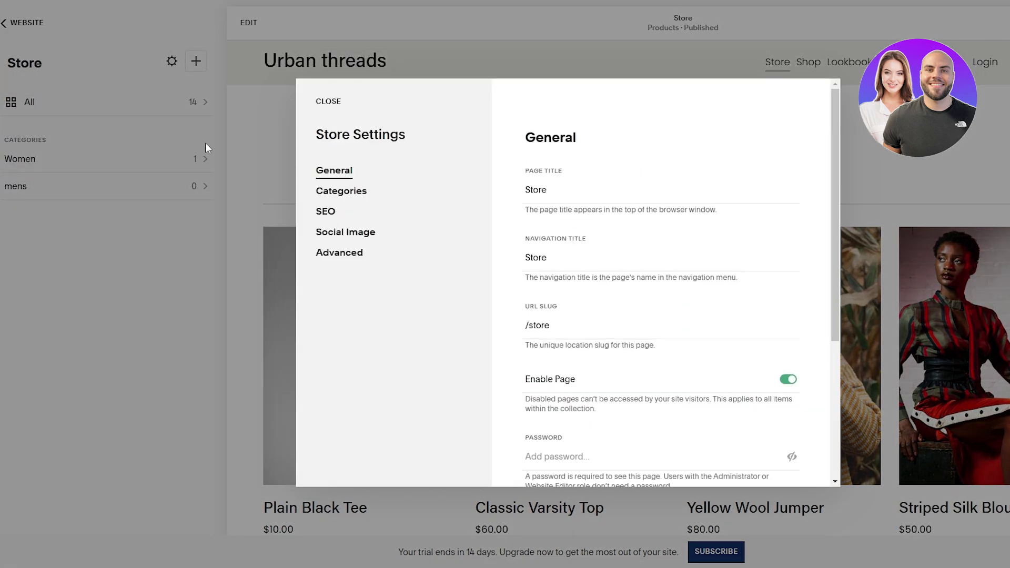
scroll(568, 232, "down", 4)
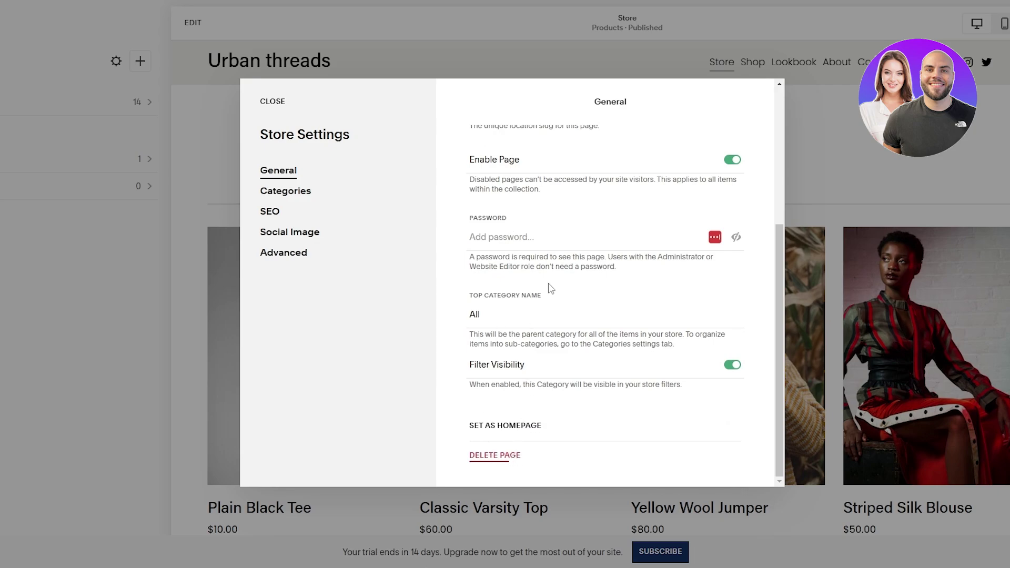
left_click(78, 298)
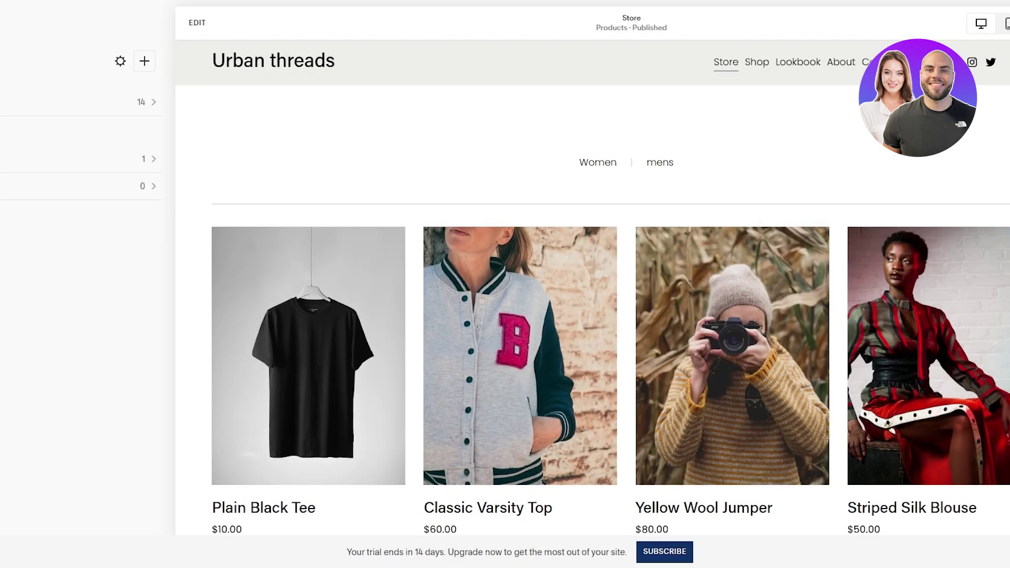
left_click(37, 24)
scroll(85, 310, "down", 1)
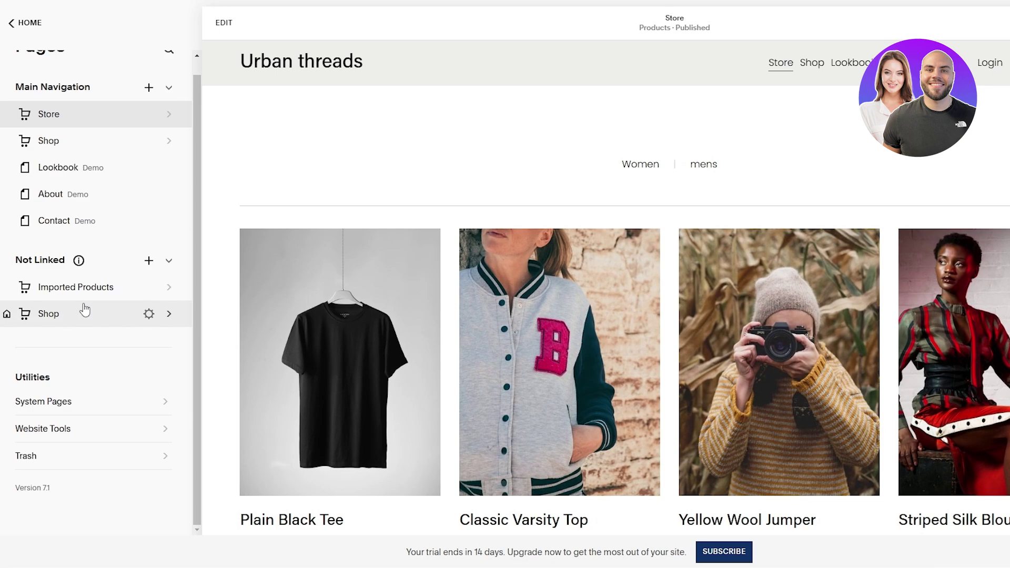
- Use the < HOME link to leave Pages for the dashboard beside the Urban threads Store preview
left_click(26, 23)
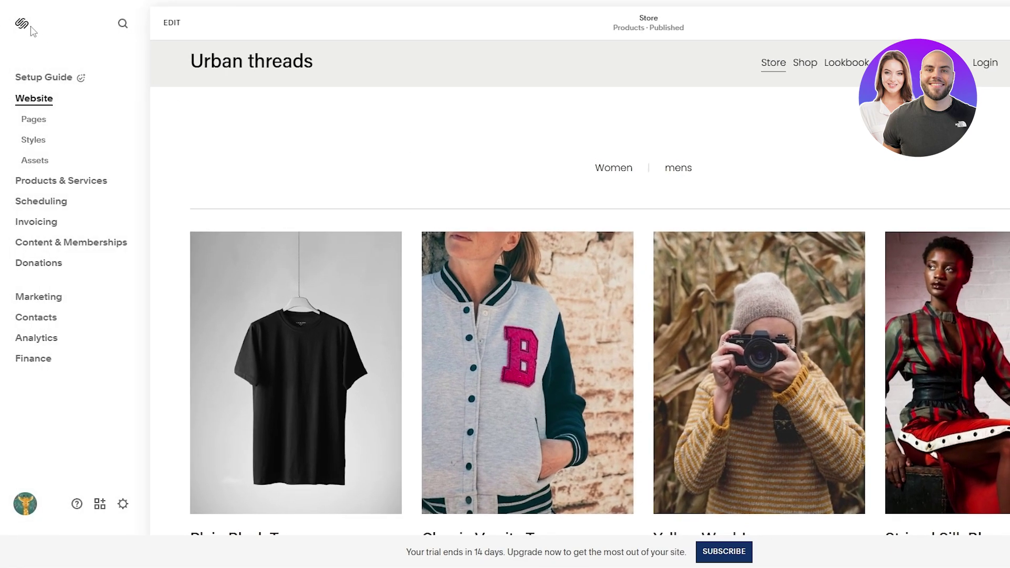